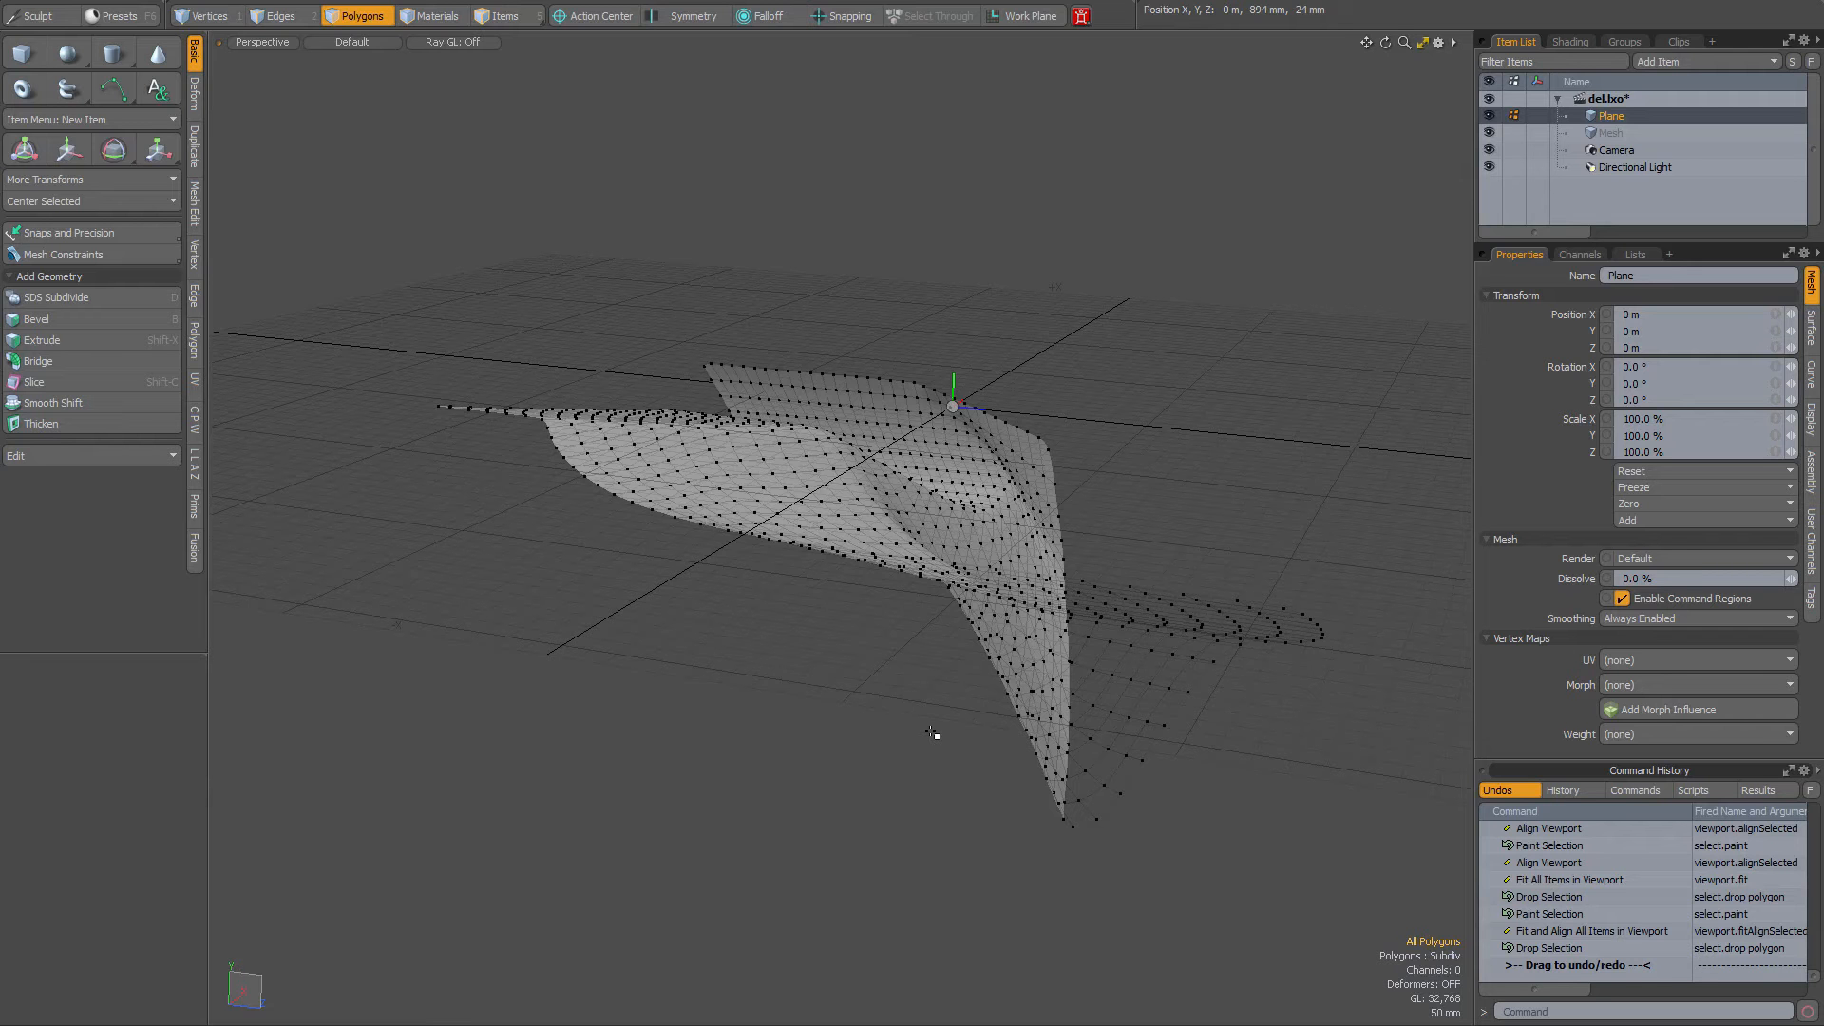
Switch to Firefox to read the Navigation shortcuts table in the Modo help, and return to MODO
key("alt+Tab")
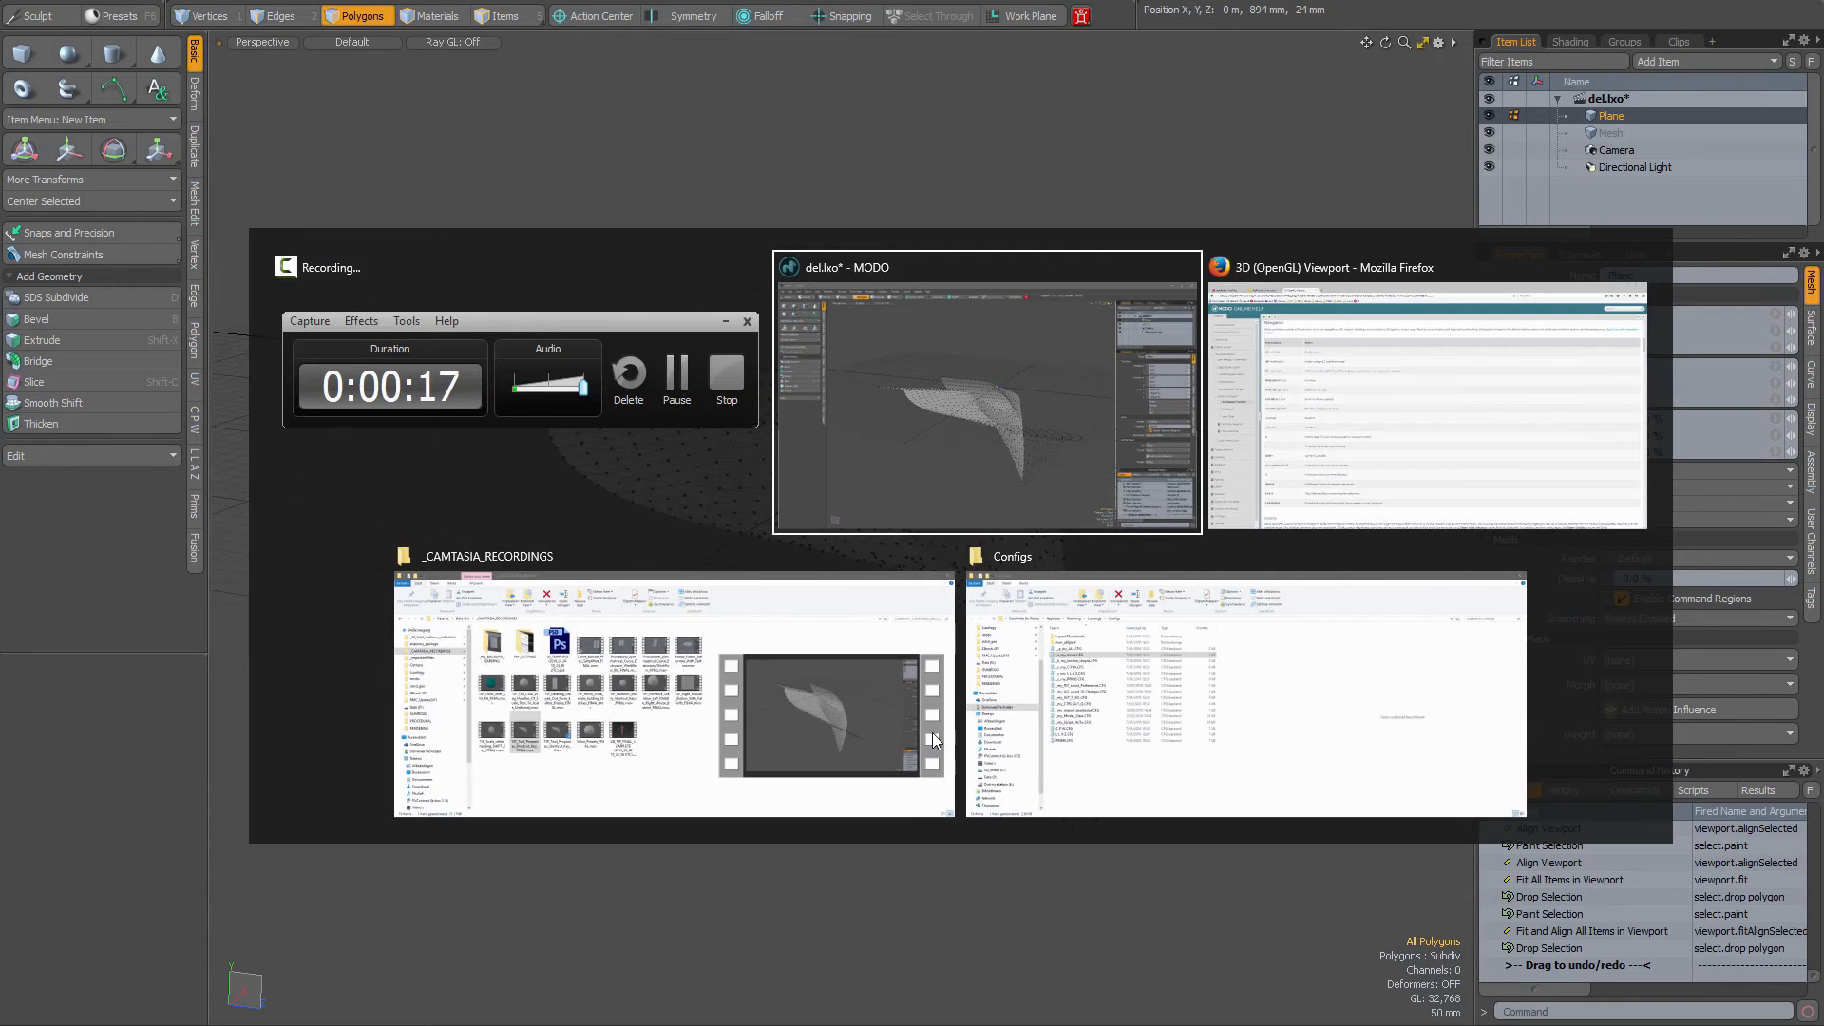
left_click(1390, 397)
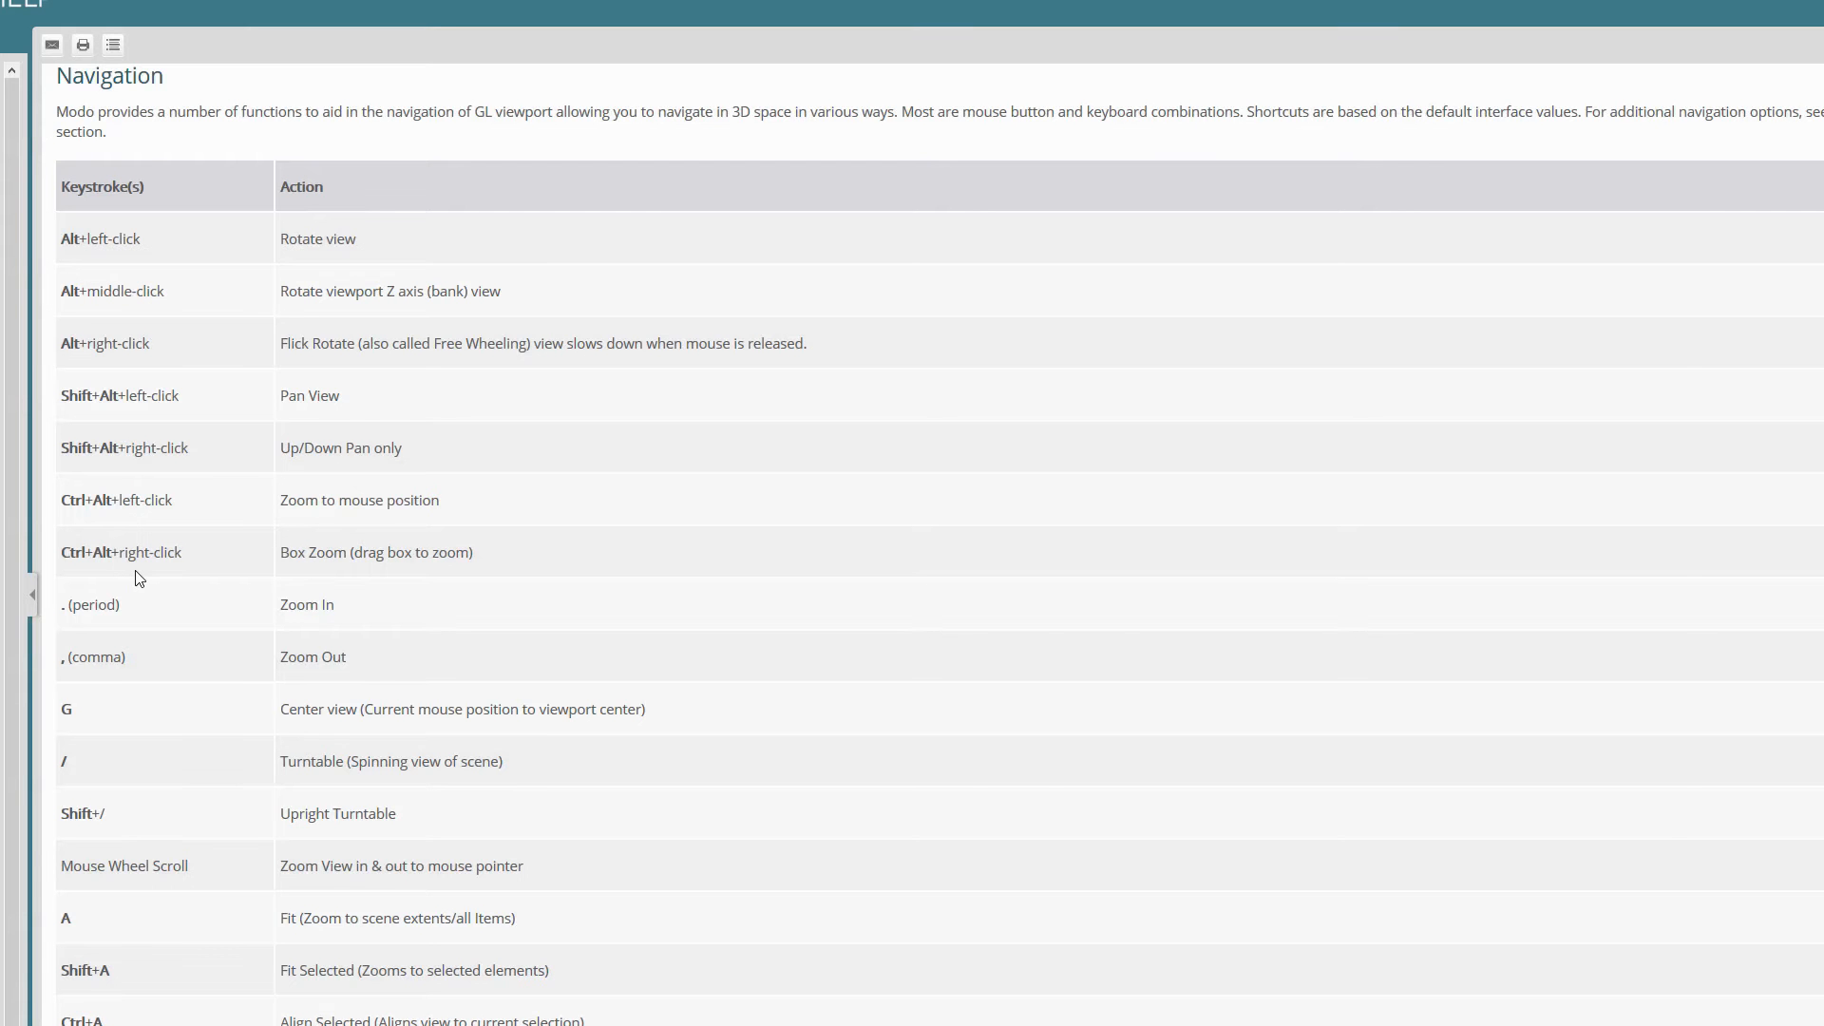
key("alt+Tab")
key("alt+Tab")
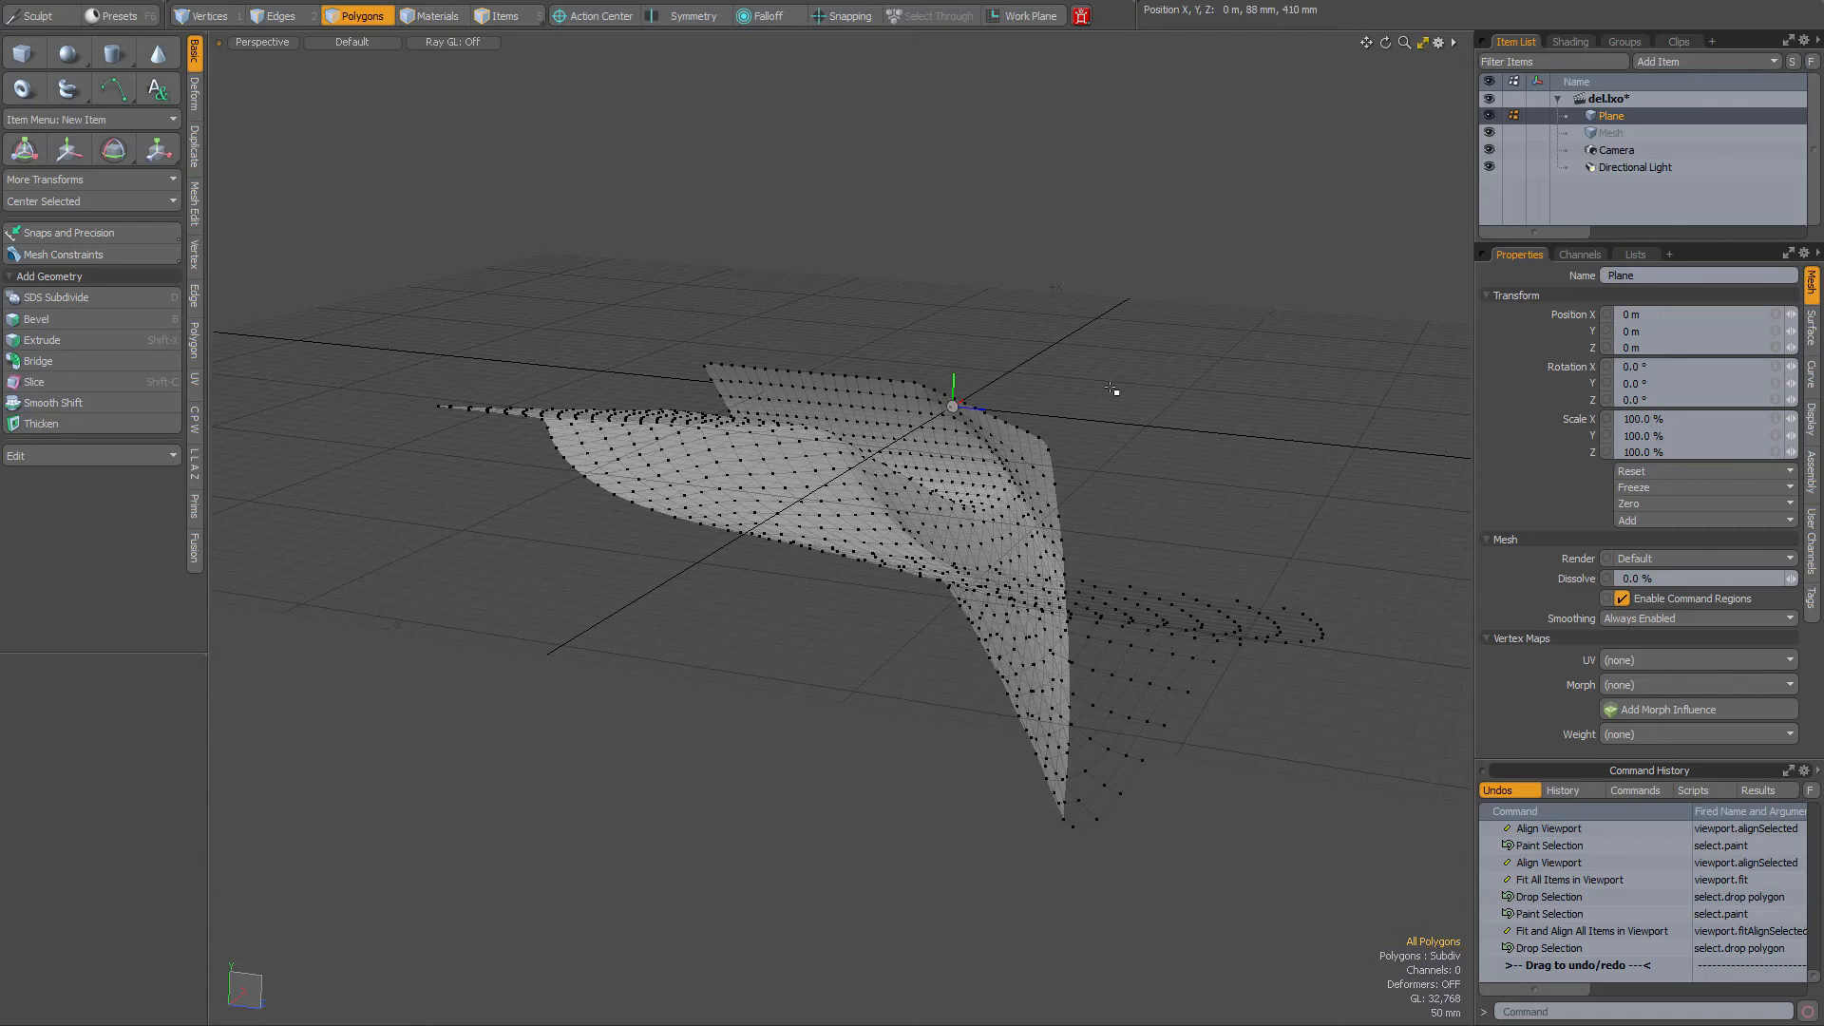
Box-zoom into the upper edge of the mesh, and fit the whole scene back into the perspective view
right_click_drag(1100, 360, 956, 509, "ctrl+alt")
left_click_drag(1075, 641, 1204, 591, "alt")
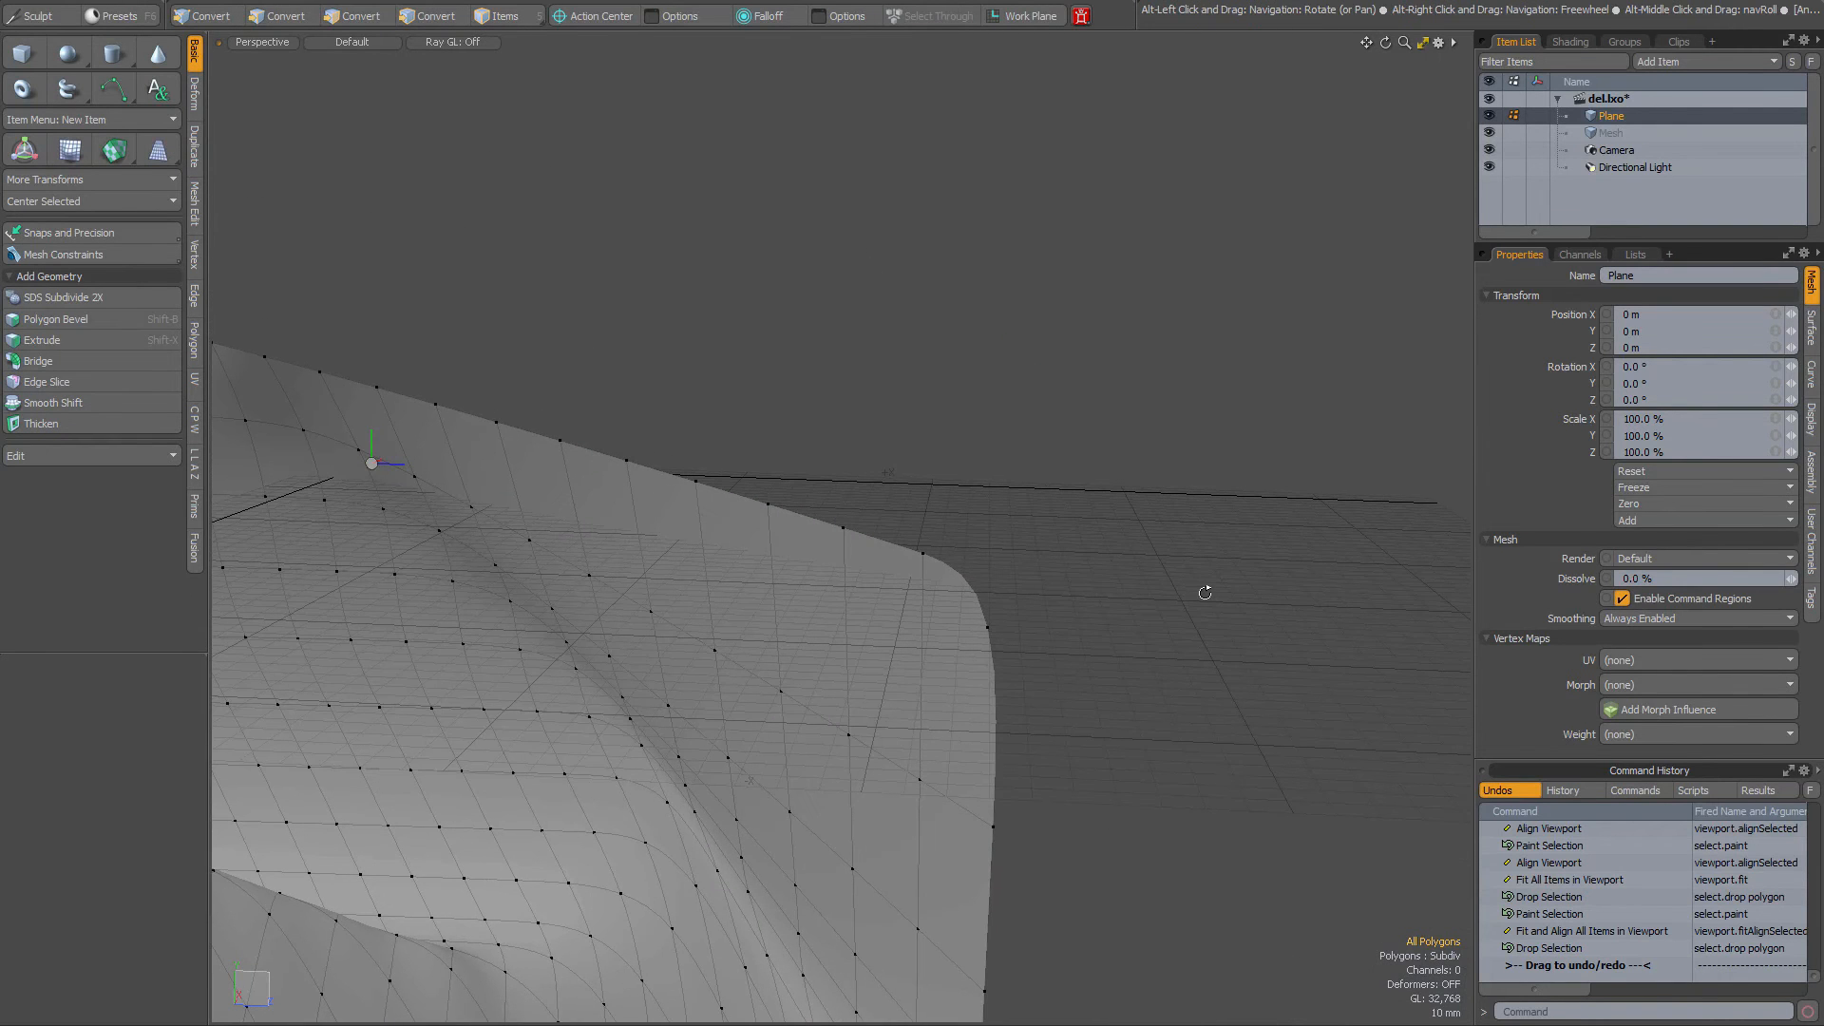
key("a")
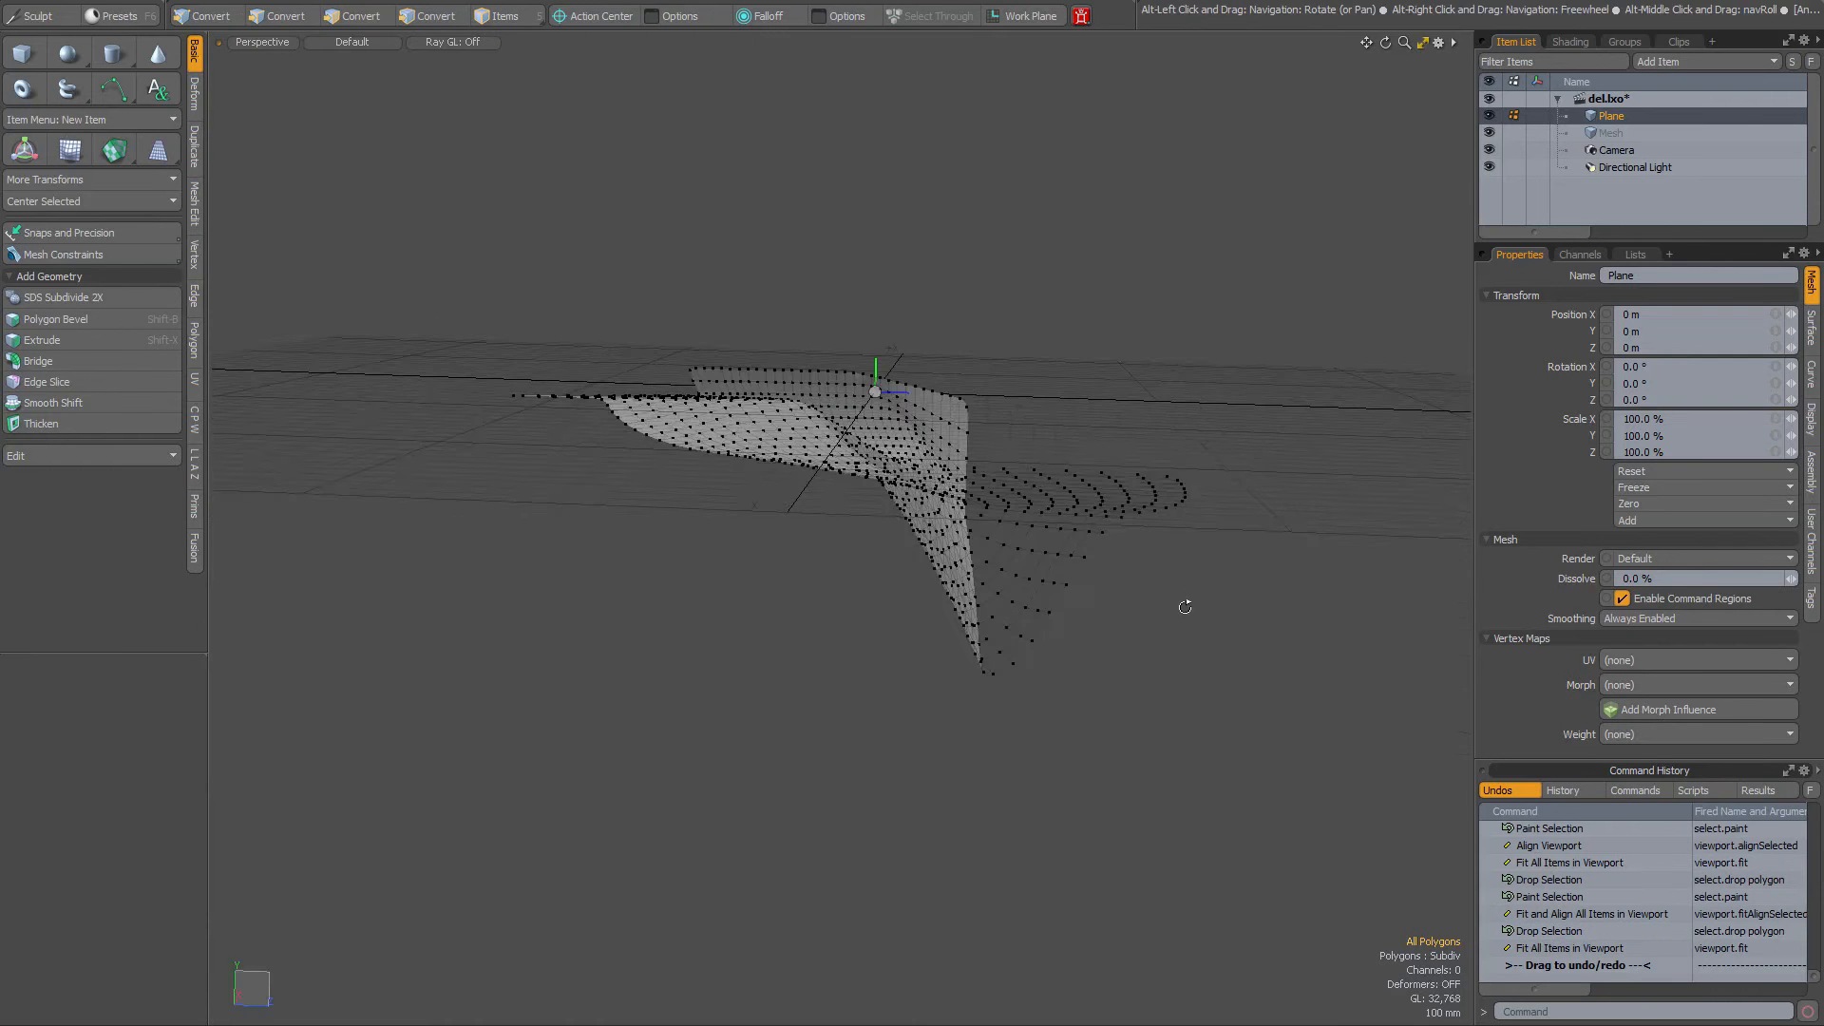
Paint-select a zigzag of seven polygons, fit the view to the selection, and clear the selection
mouse_move(1185, 602)
left_mouse_down("alt")
mouse_move(1026, 405)
mouse_move(958, 424)
mouse_move(966, 439)
left_mouse_up("alt")
key("shift+a")
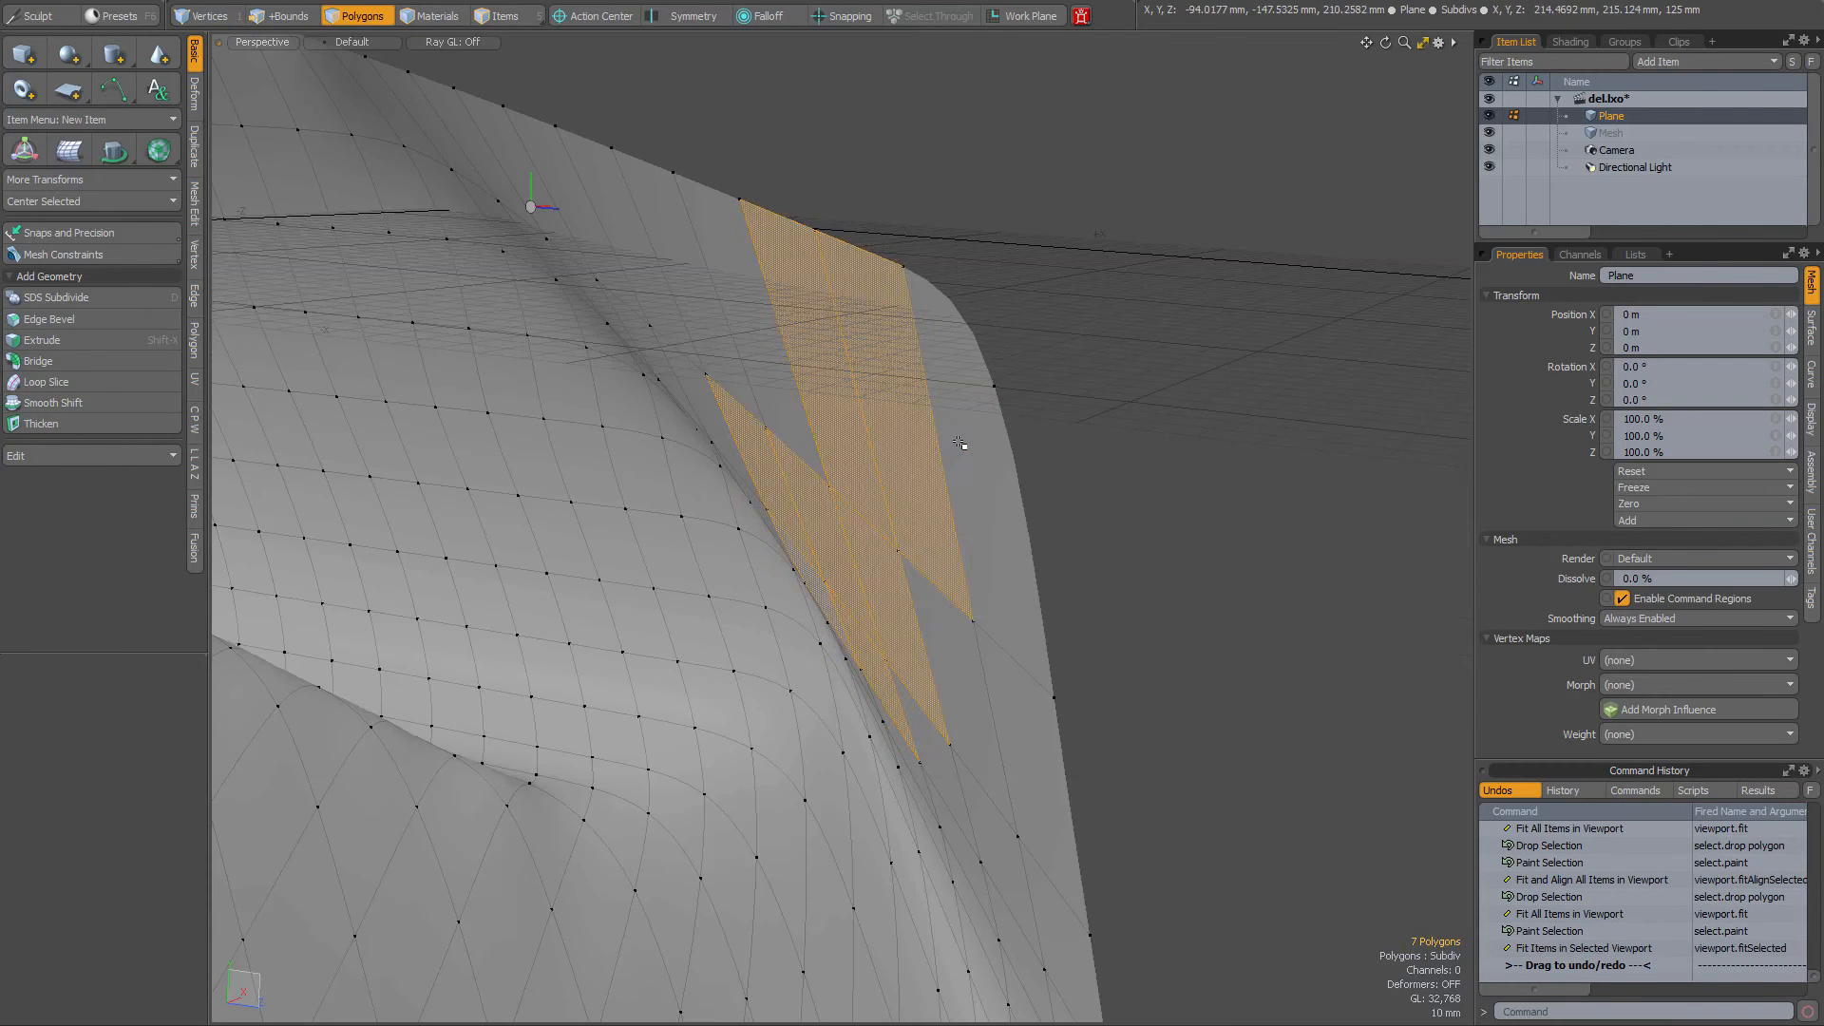
left_click(1207, 532)
Zoom the view out freely, and box-zoom onto the middle of the mesh
left_click_drag(1205, 531, 1238, 427, "ctrl+alt")
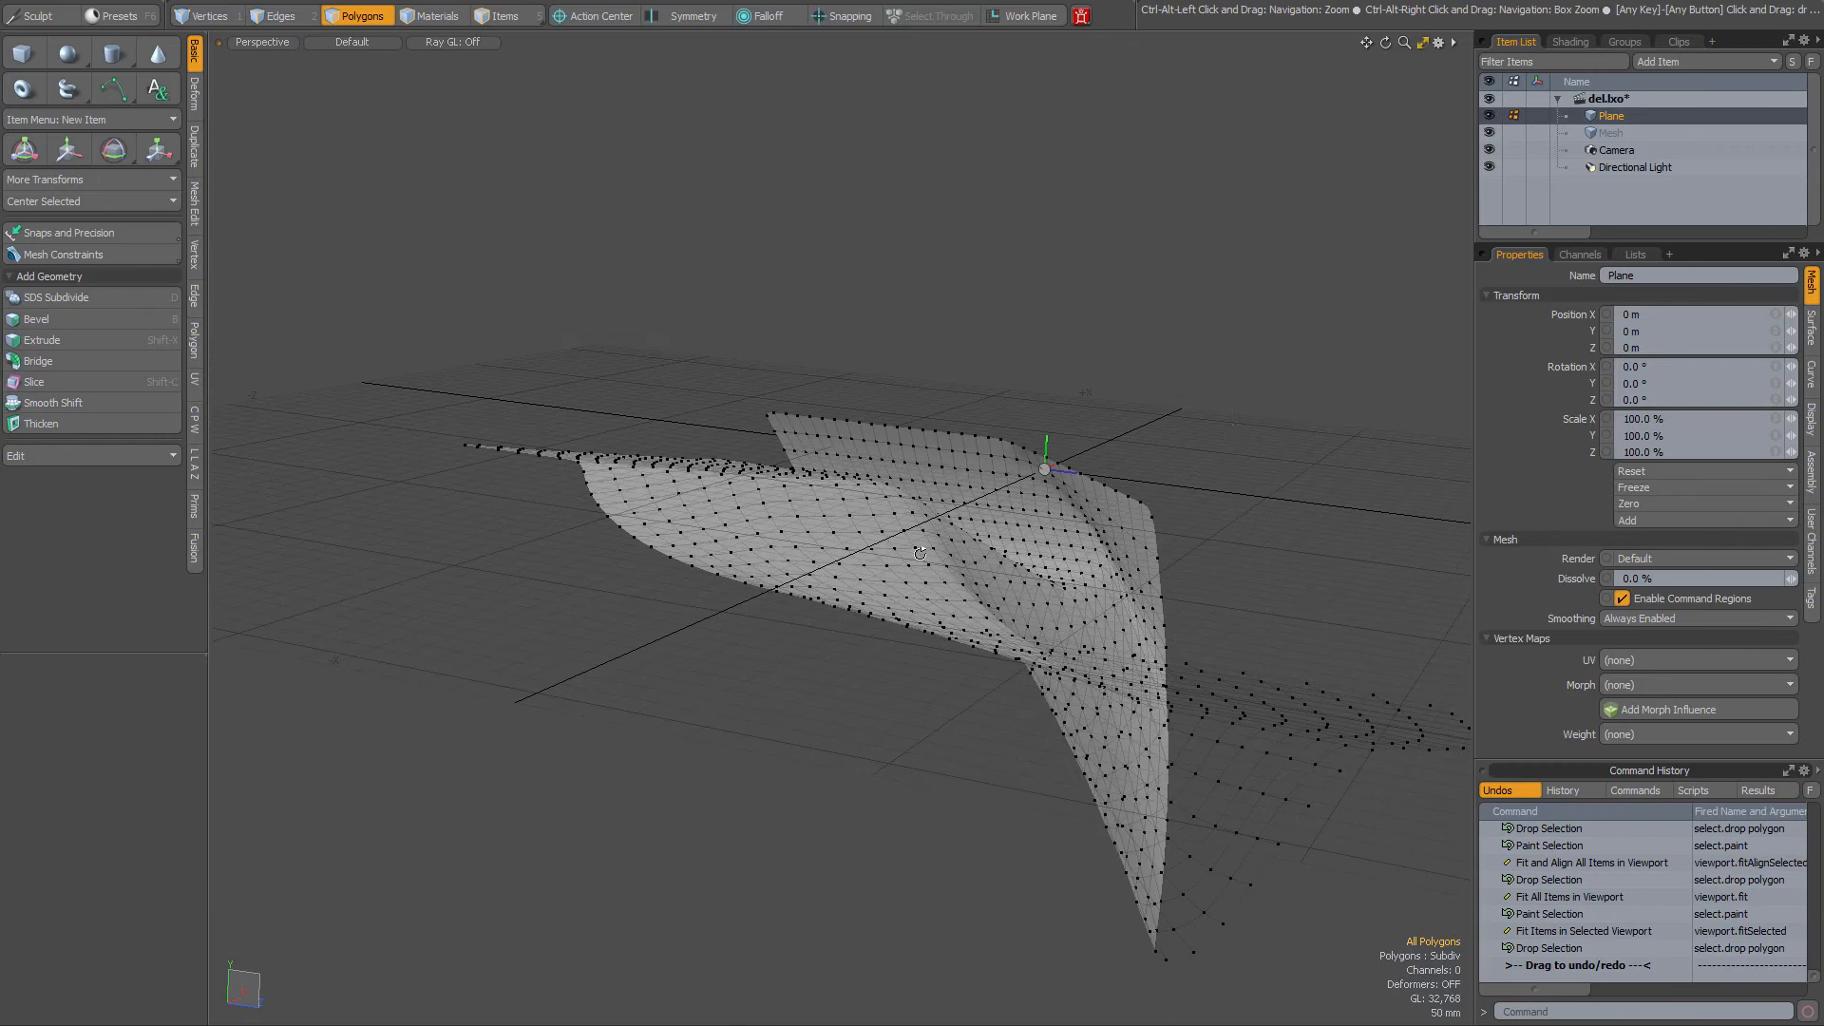
right_click_drag(1243, 427, 1002, 624, "ctrl+alt")
left_click_drag(1109, 582, 945, 497, "alt")
Check the Zoom In and Zoom Out entries in the Firefox help page, and zoom in on the mesh's central fold in MODO
key("alt+Tab")
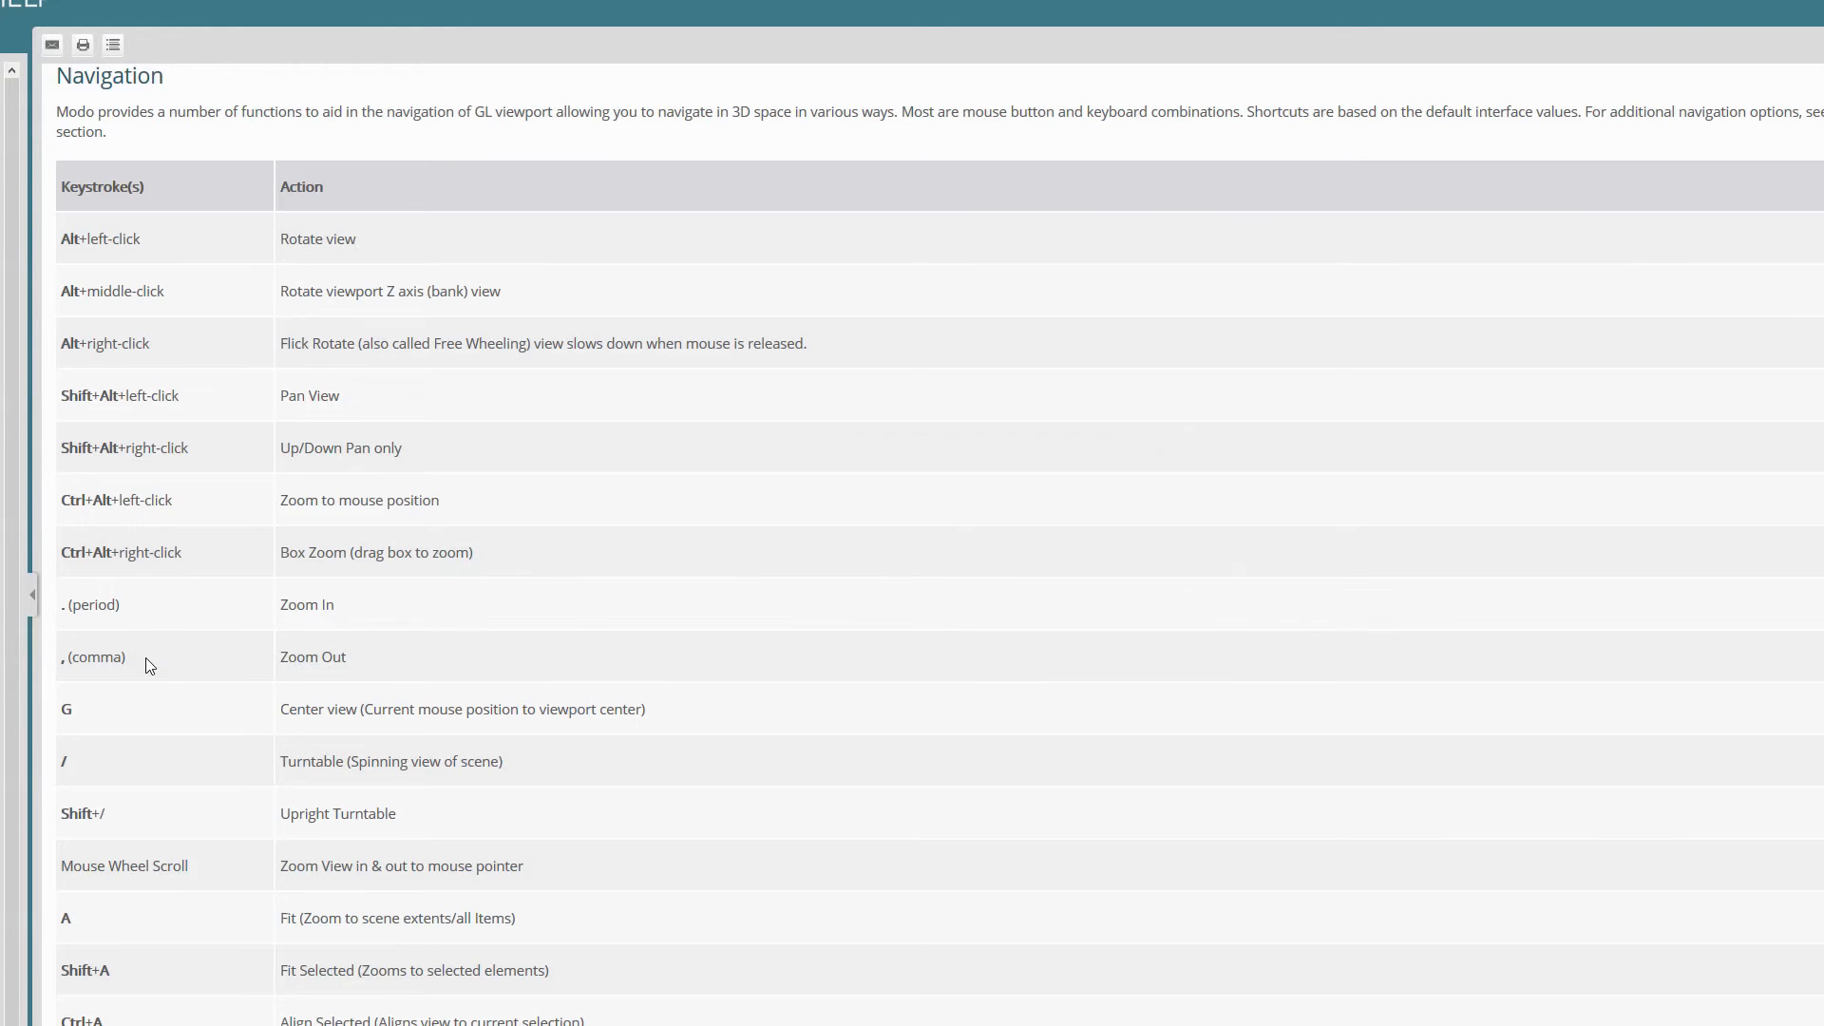
key("alt+Tab")
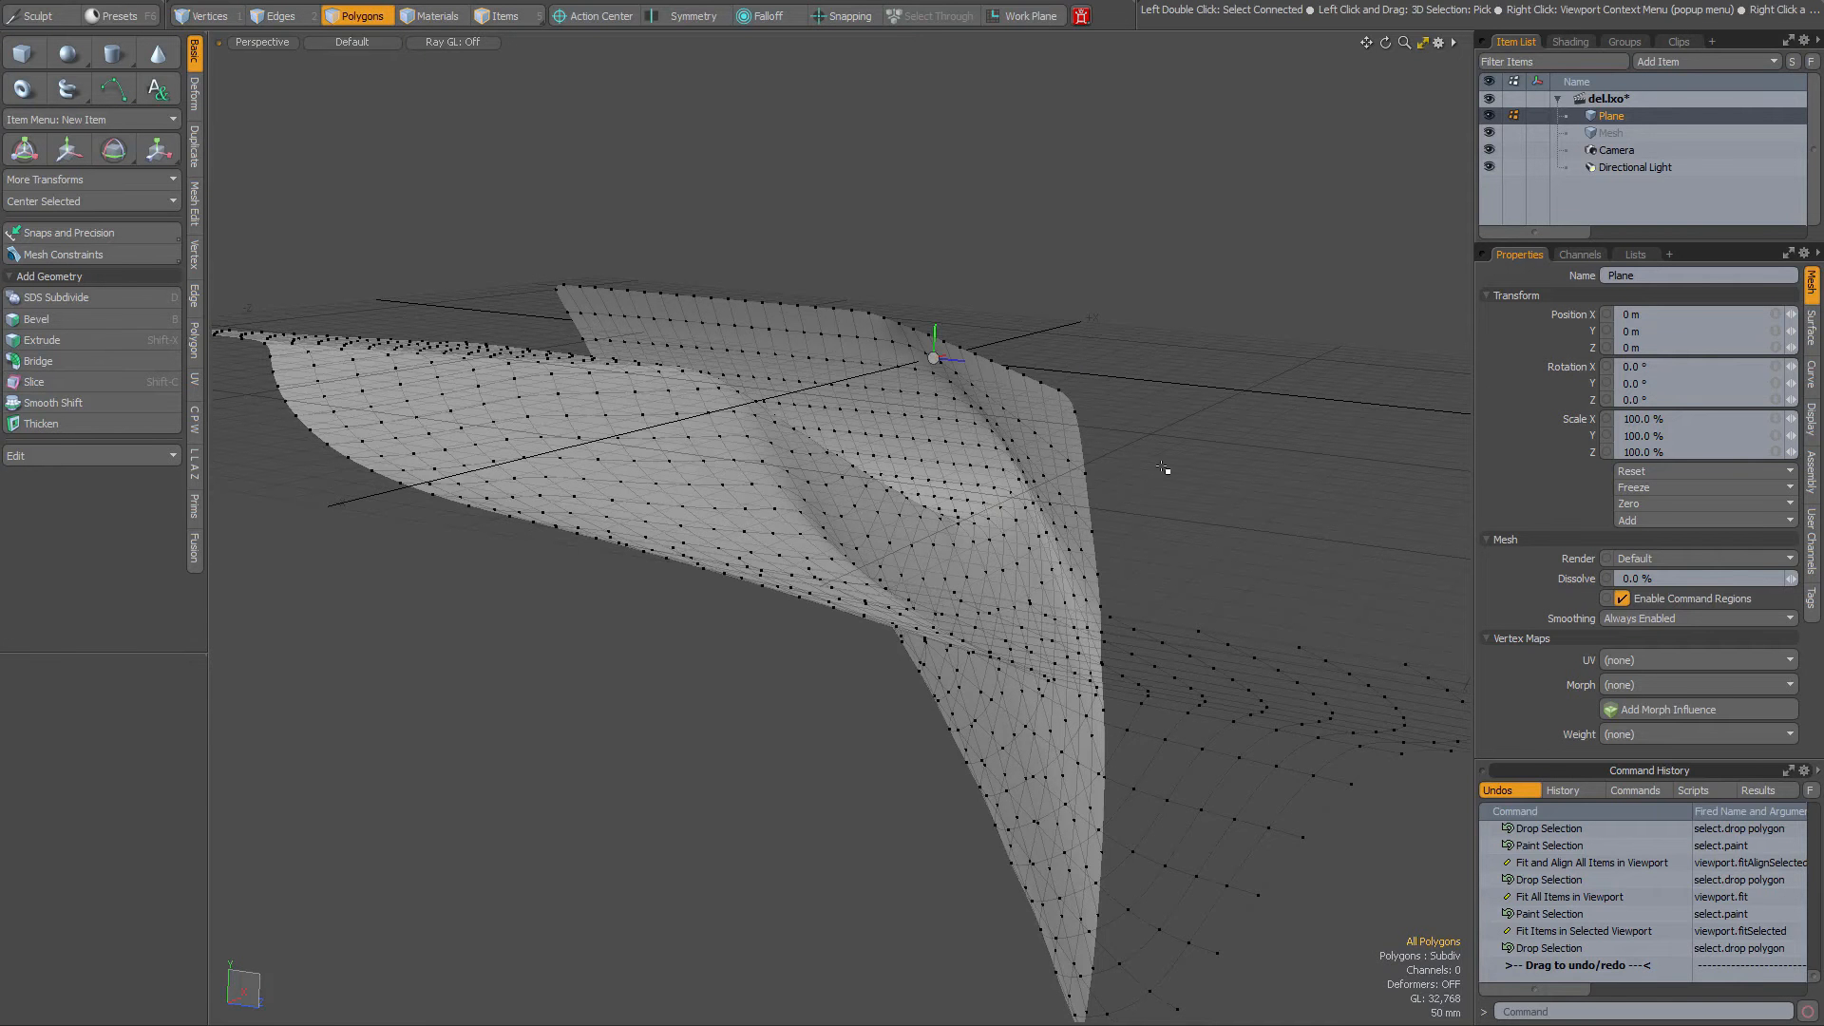
scroll(1162, 468, "up", 3)
scroll(1162, 468, "up", 1)
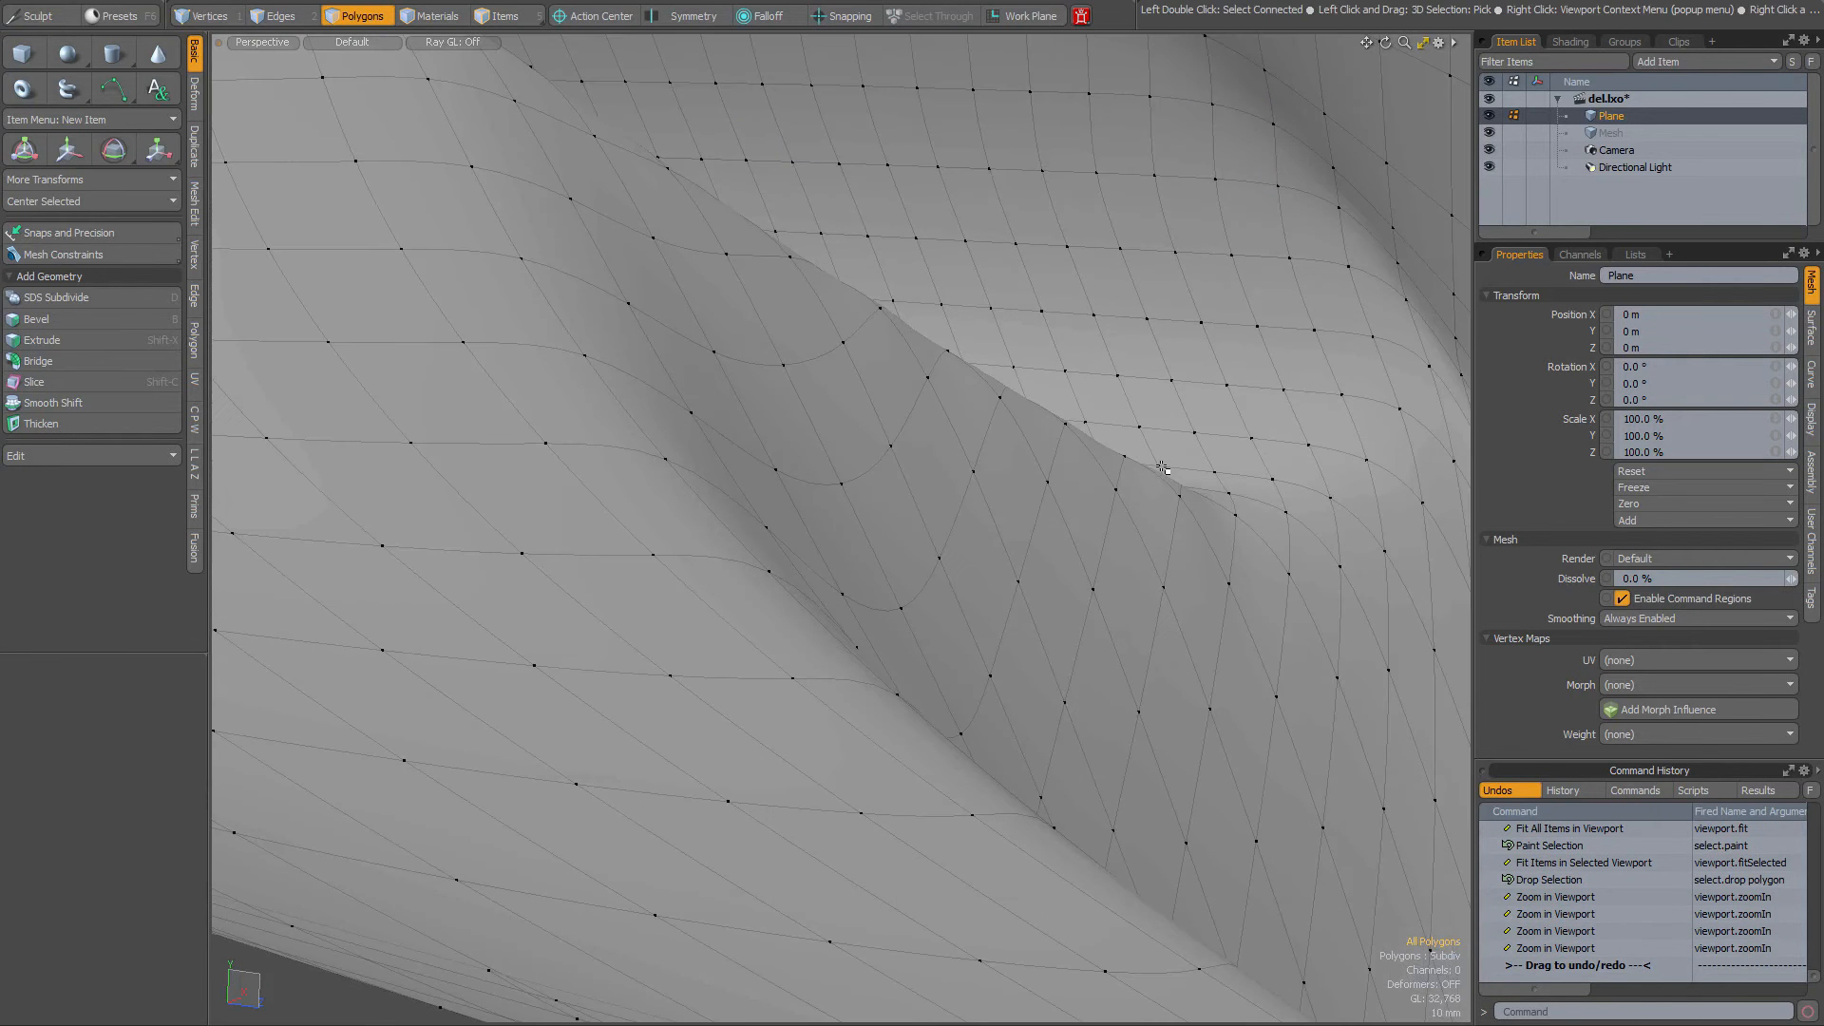
left_click_drag(1162, 467, 936, 754, "alt")
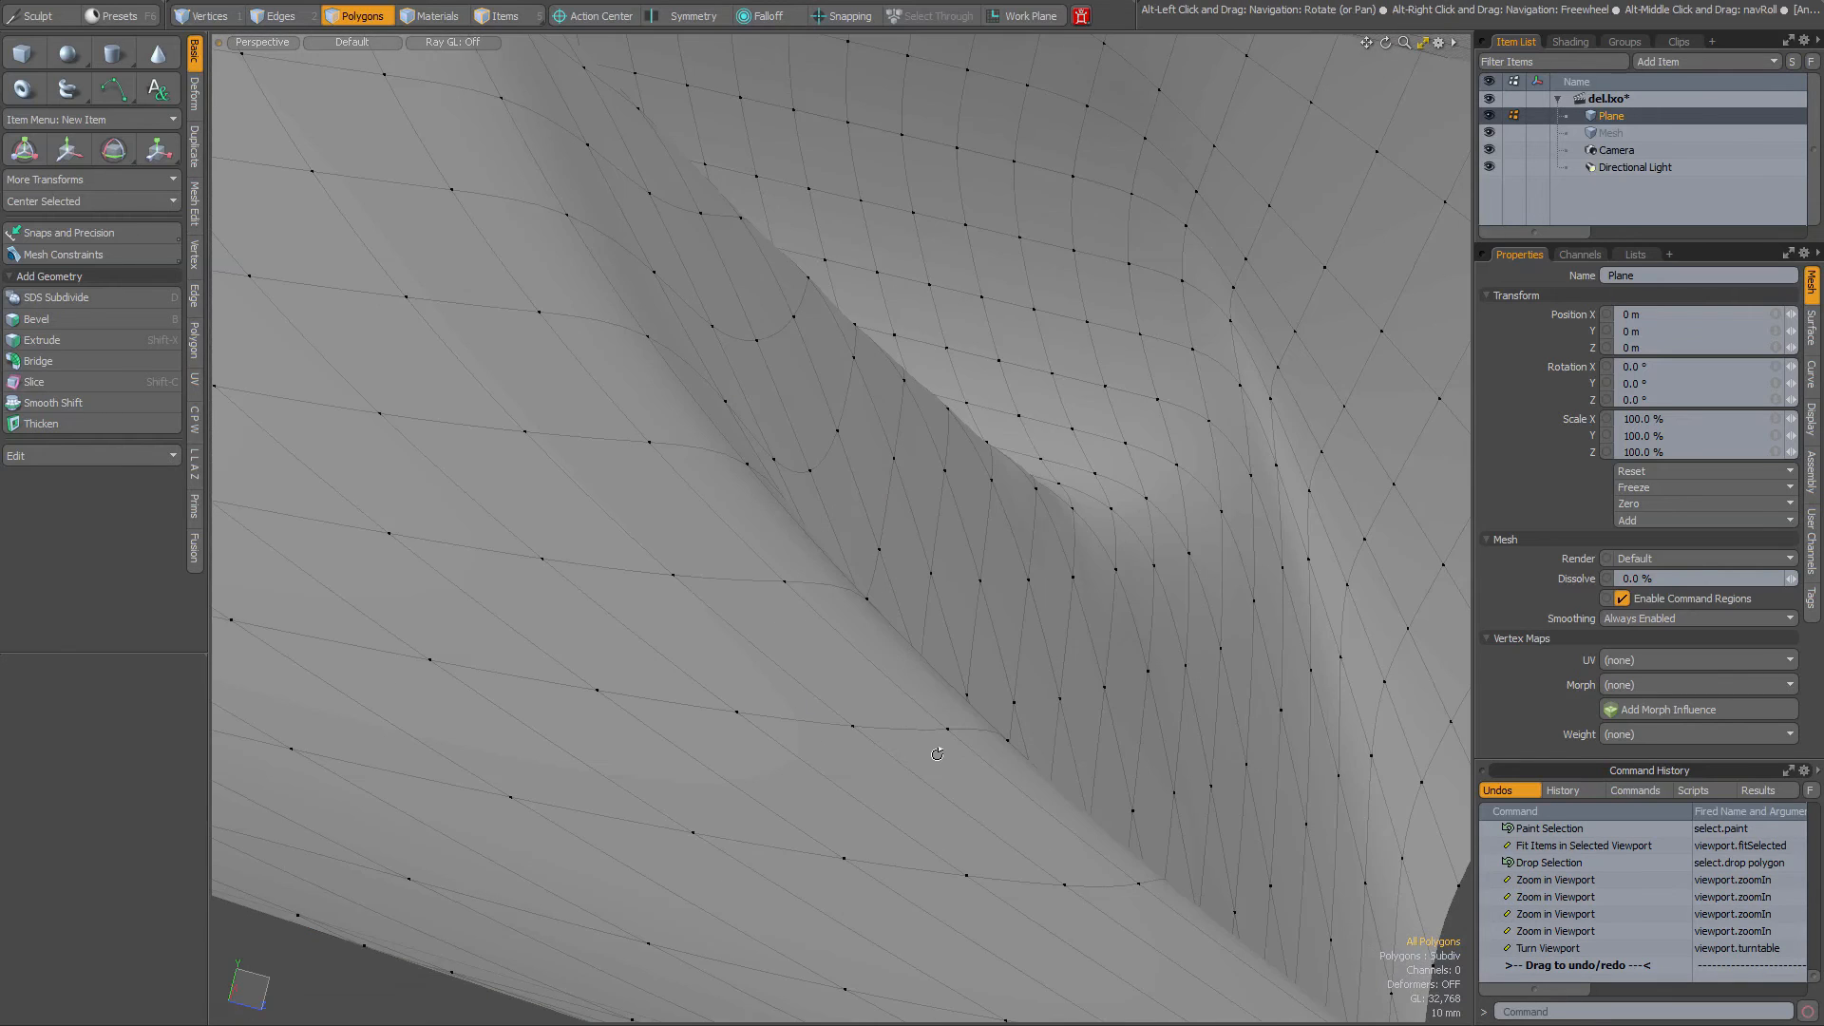
Zoom the perspective view out six increments and in four, and inspect the mesh from the opposite side
scroll(937, 754, "down", 6)
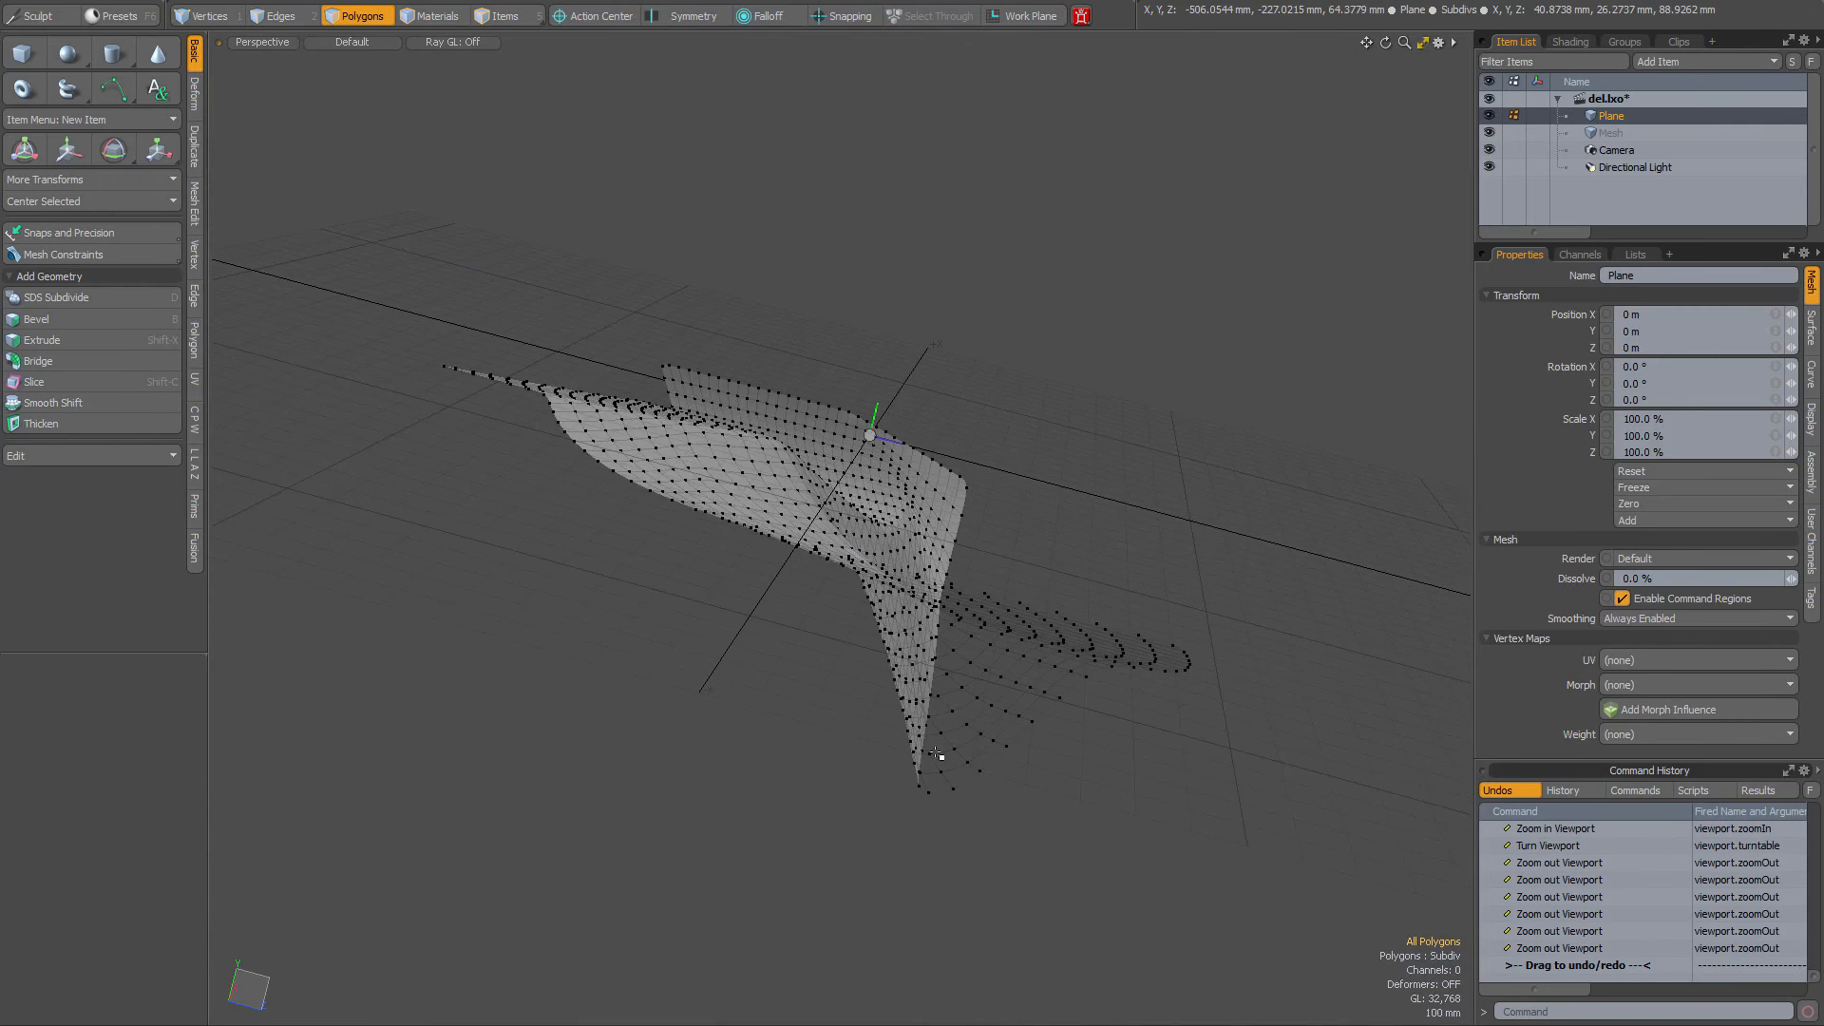
scroll(936, 754, "up", 4)
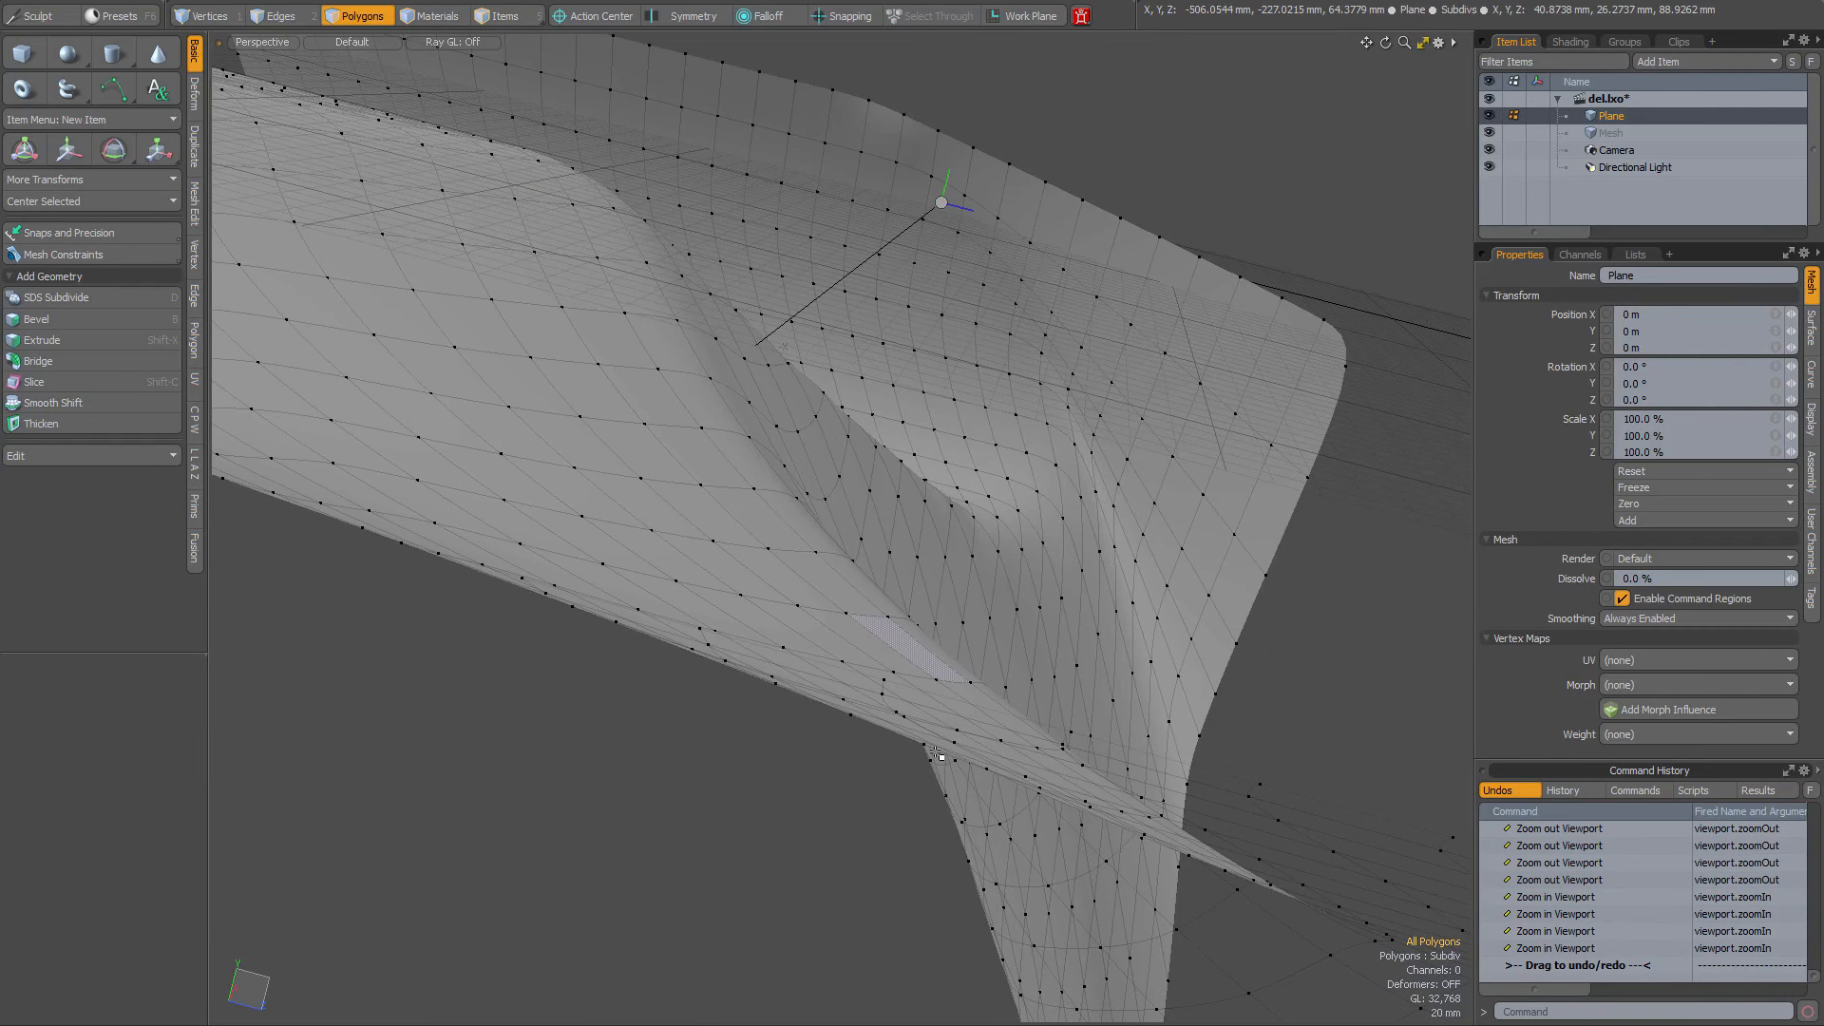
left_click_drag(937, 753, 937, 754, "alt")
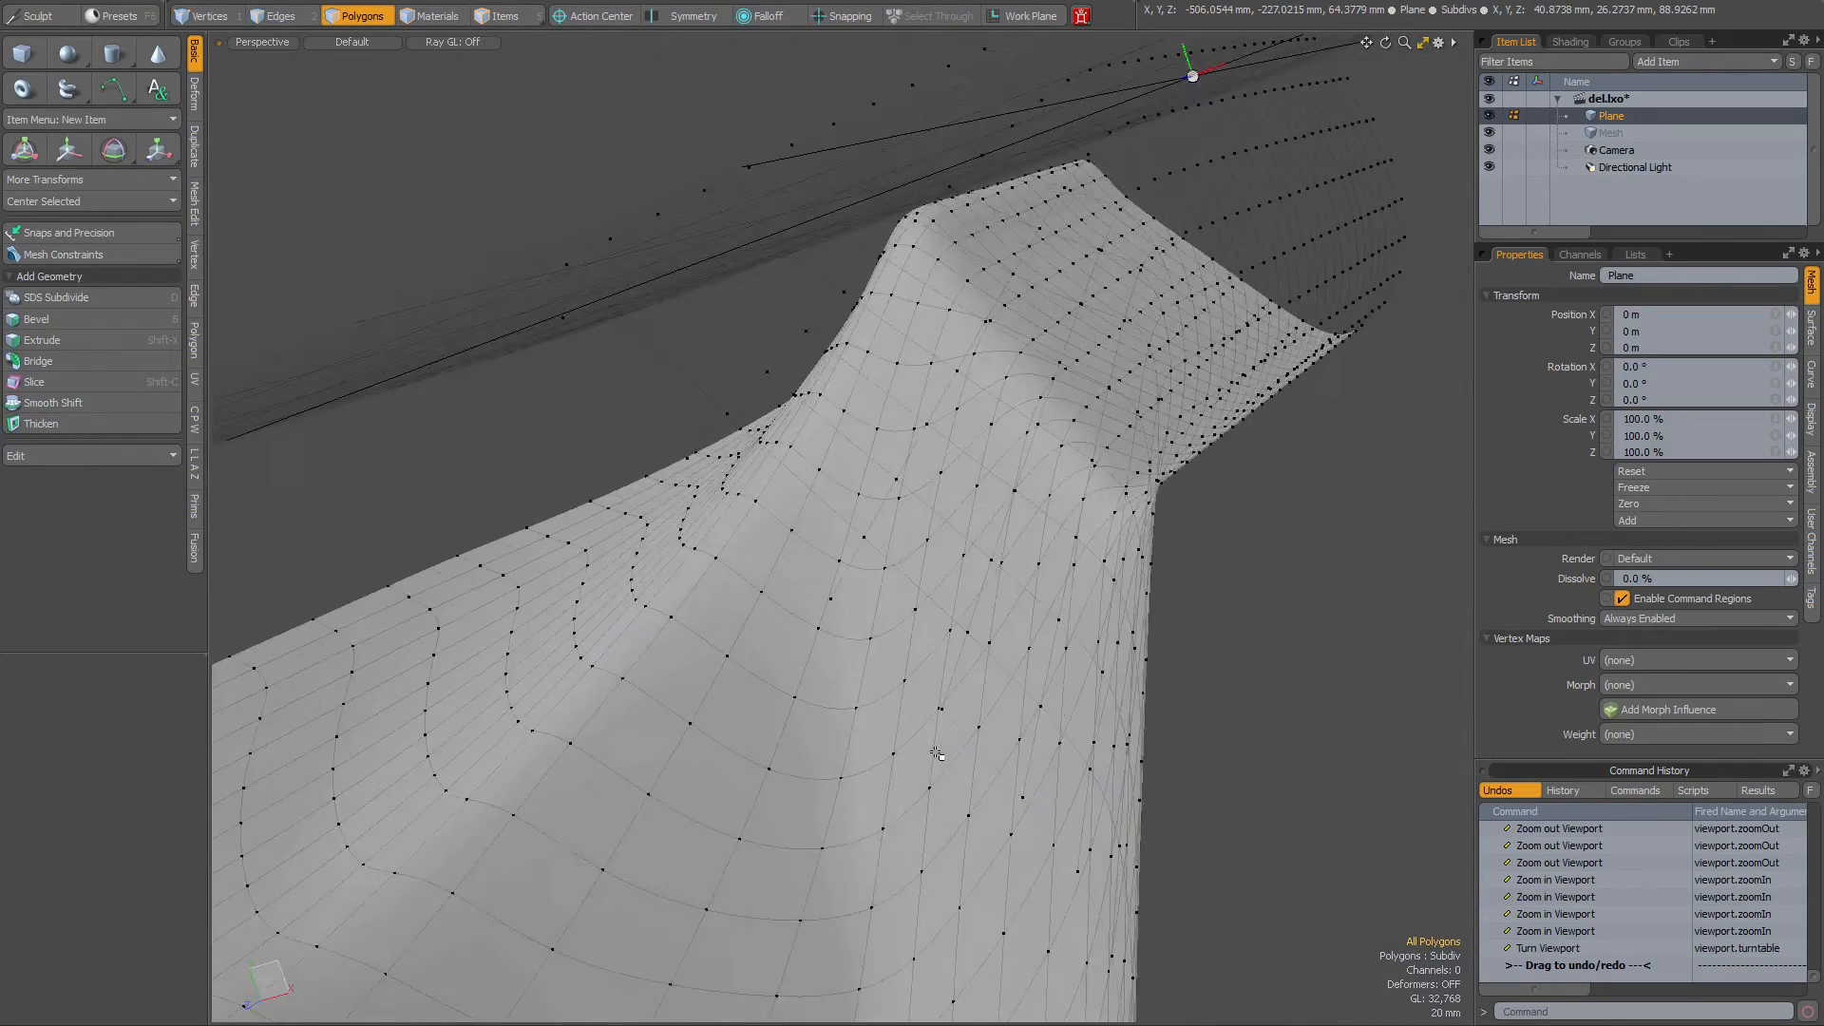
left_click(936, 753)
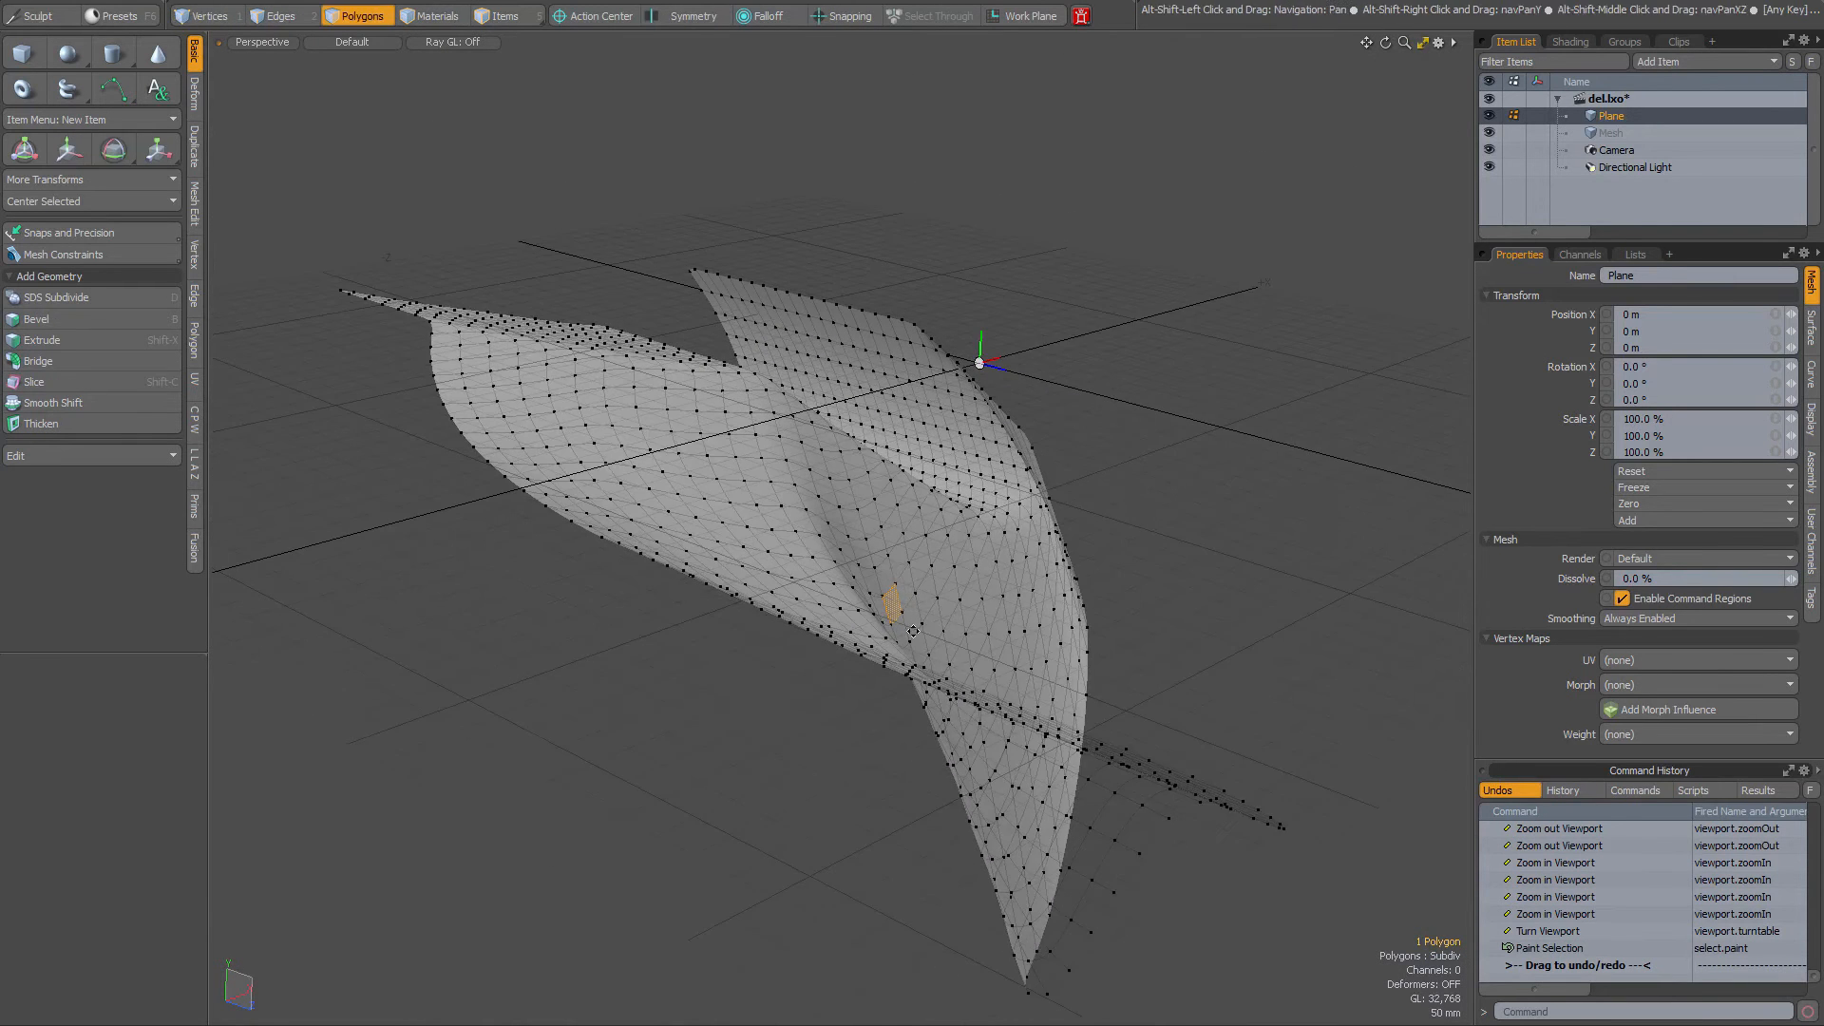
Check the Center view entry in the Firefox help page, and center the off-center MODO view on points of the mesh
key("alt+Tab")
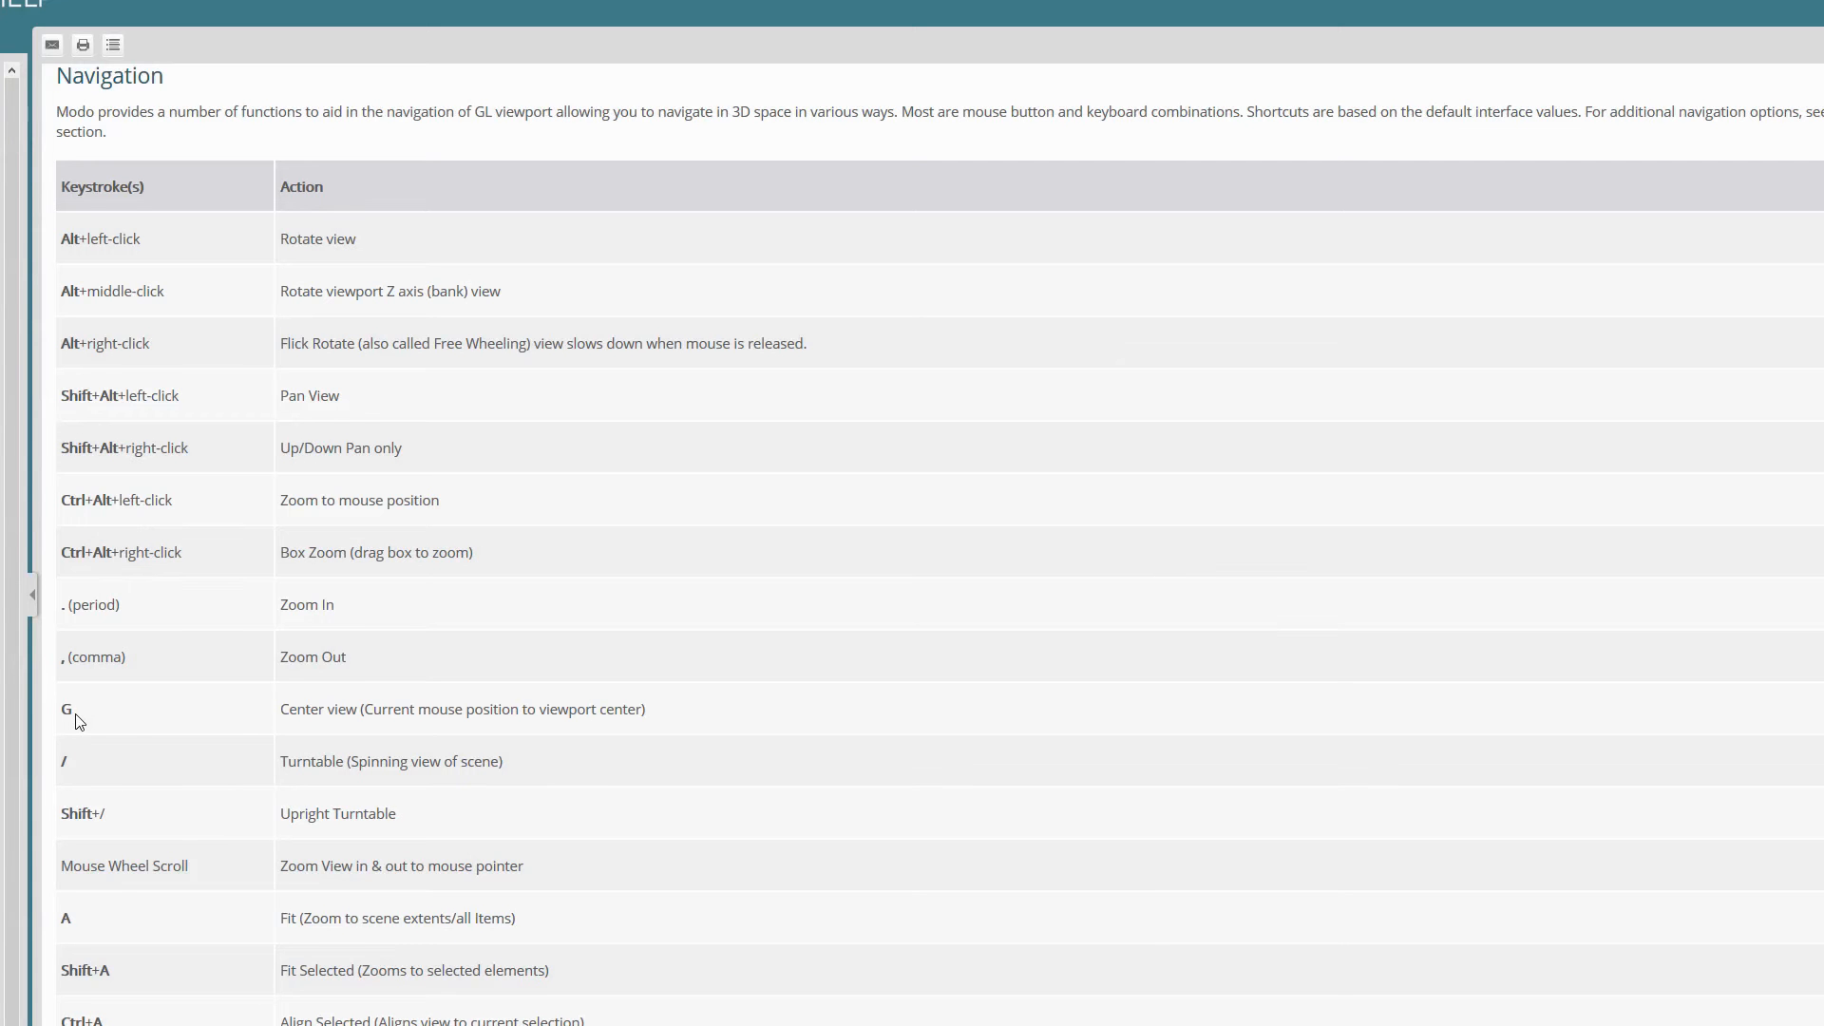
key("alt+Tab")
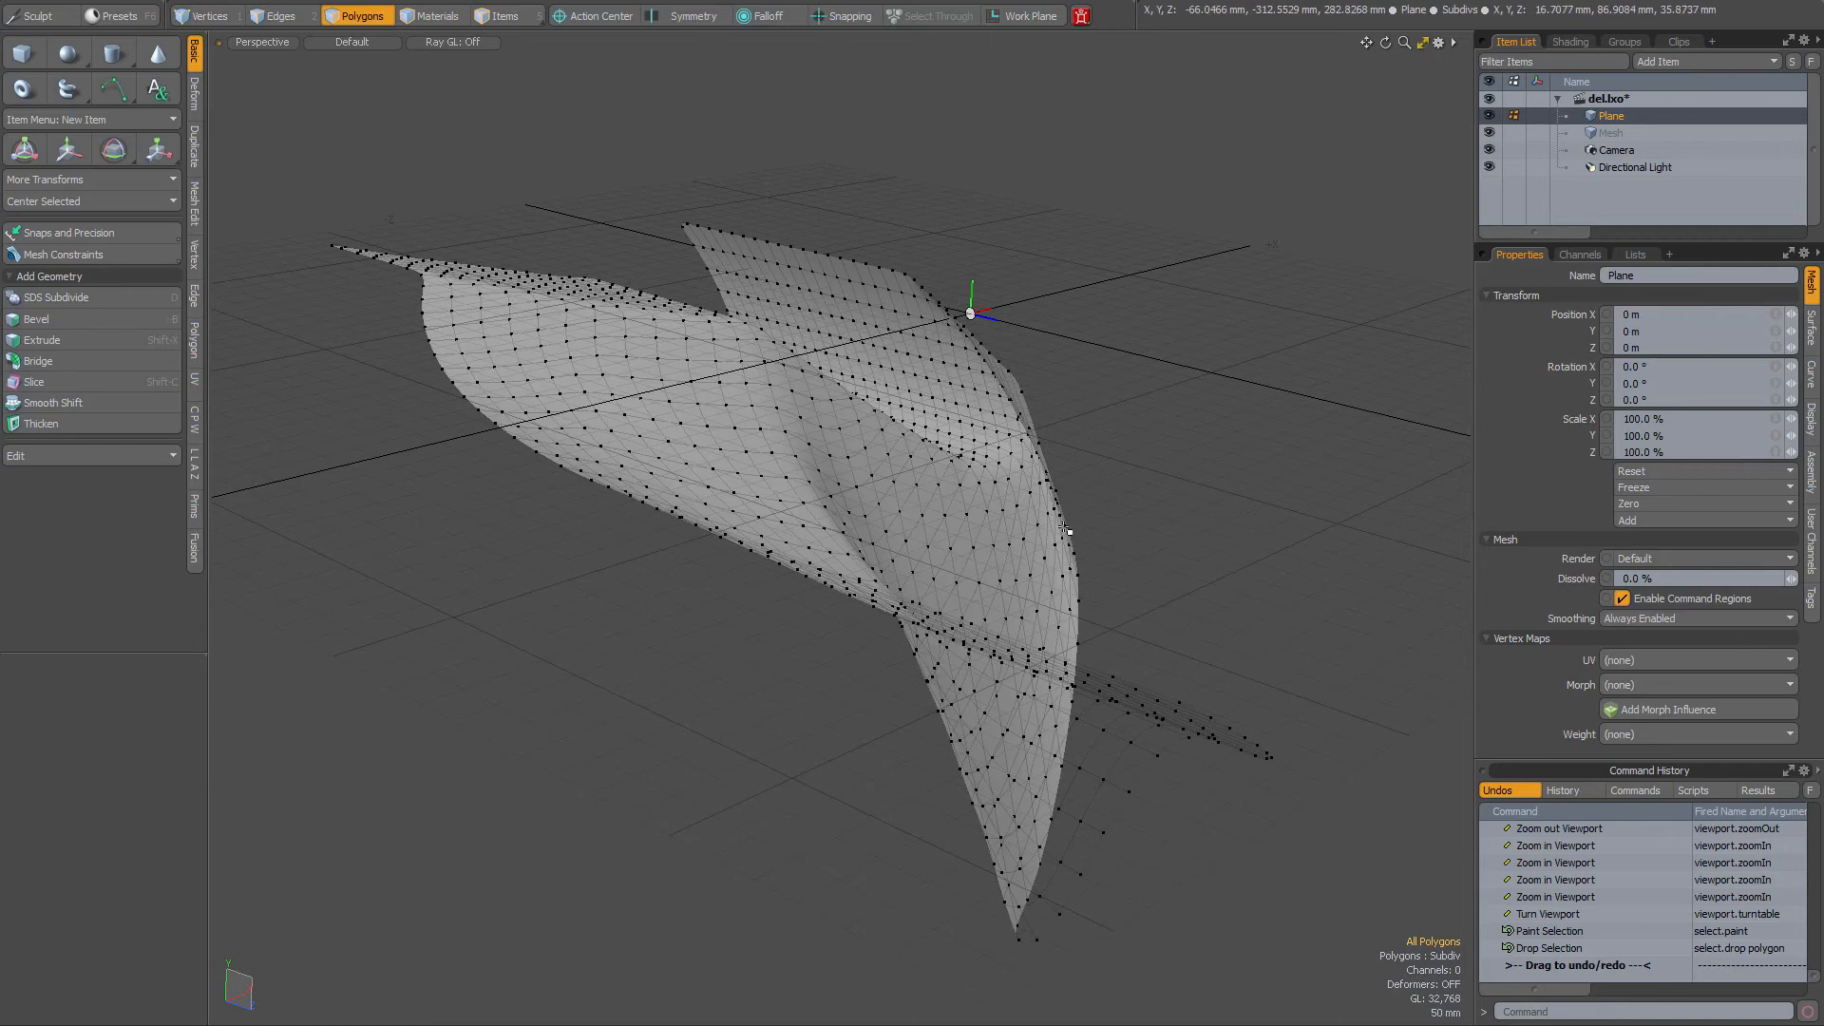
left_click_drag(935, 509, 515, 547, "alt+shift")
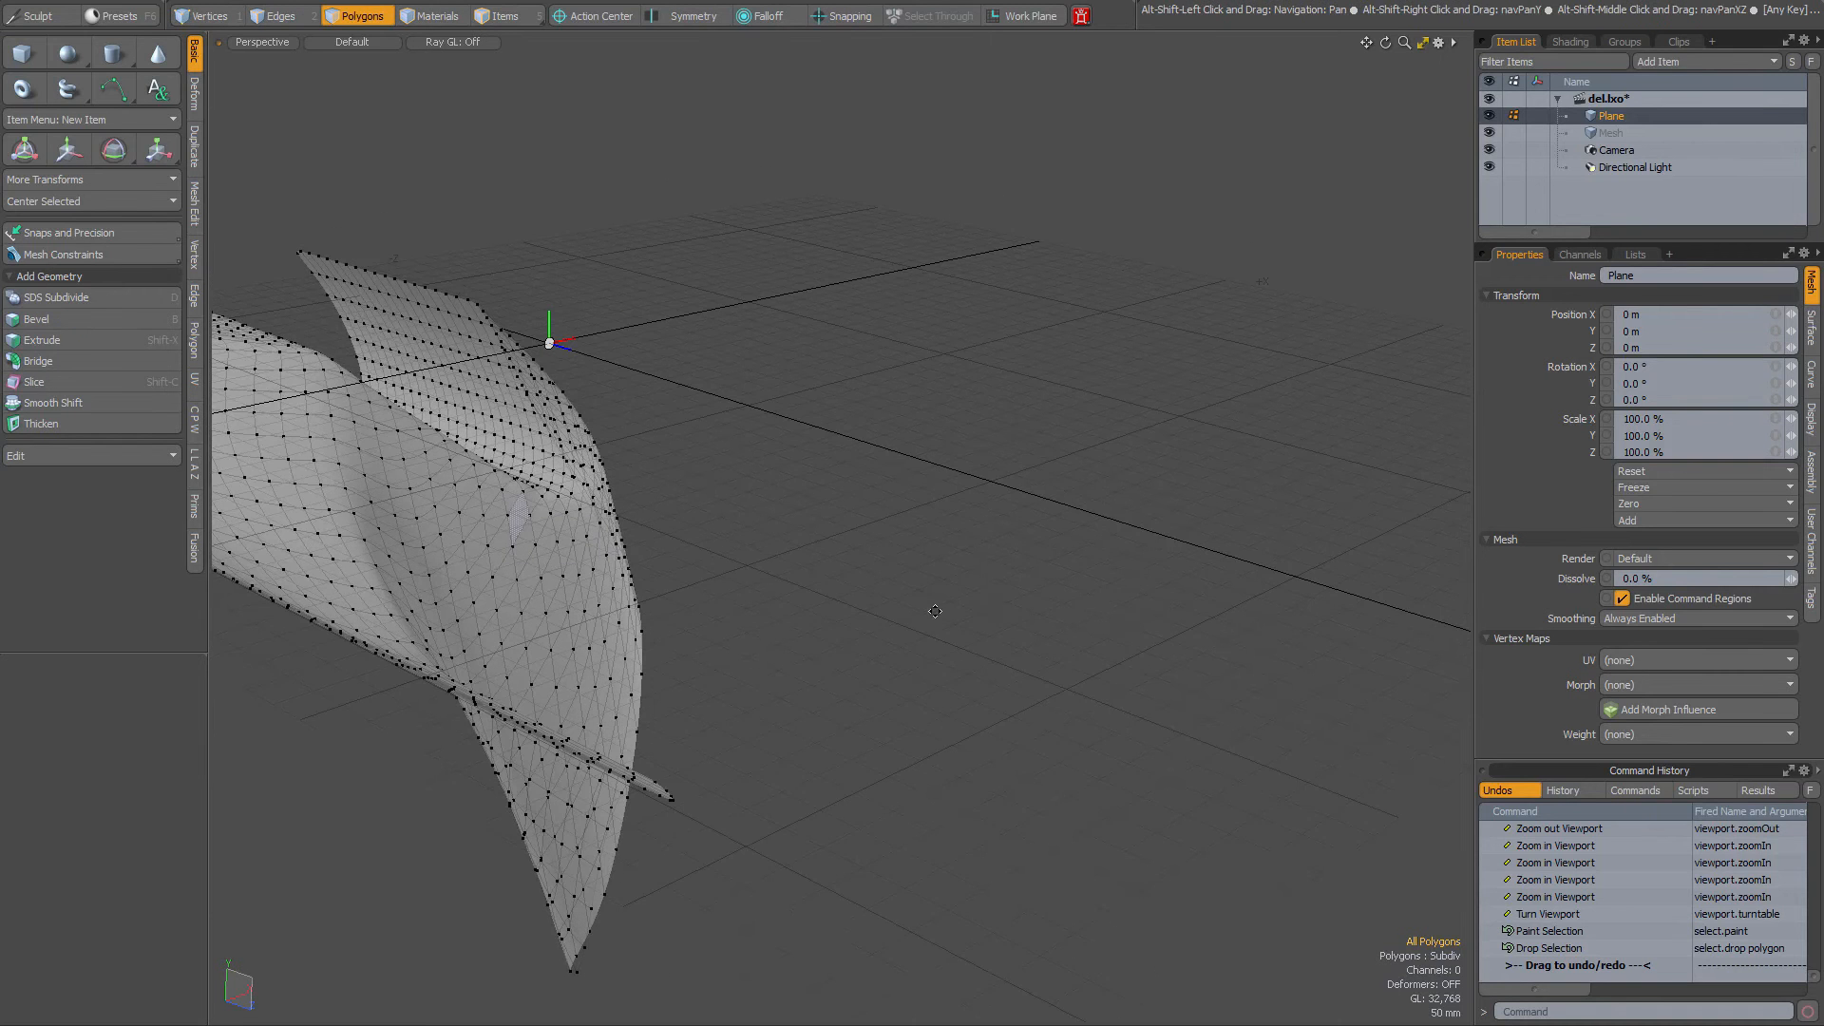
left_click_drag(954, 595, 904, 604, "alt+shift")
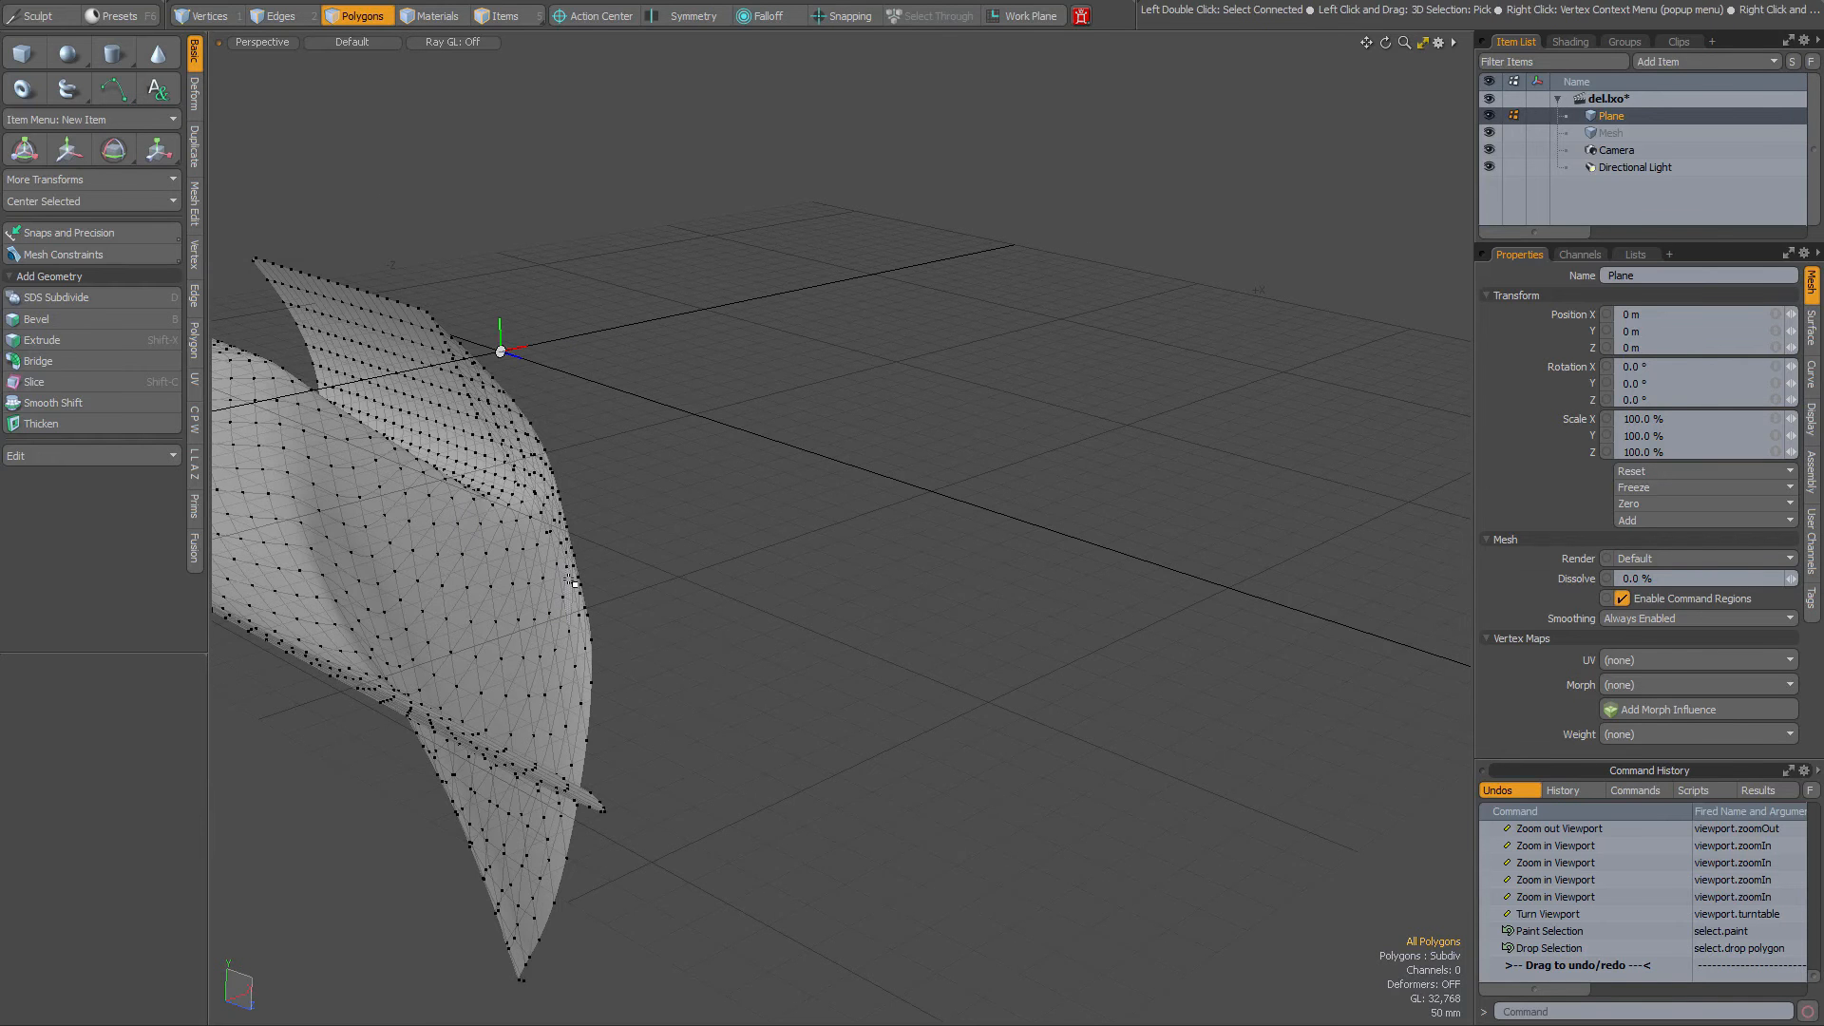
key("g")
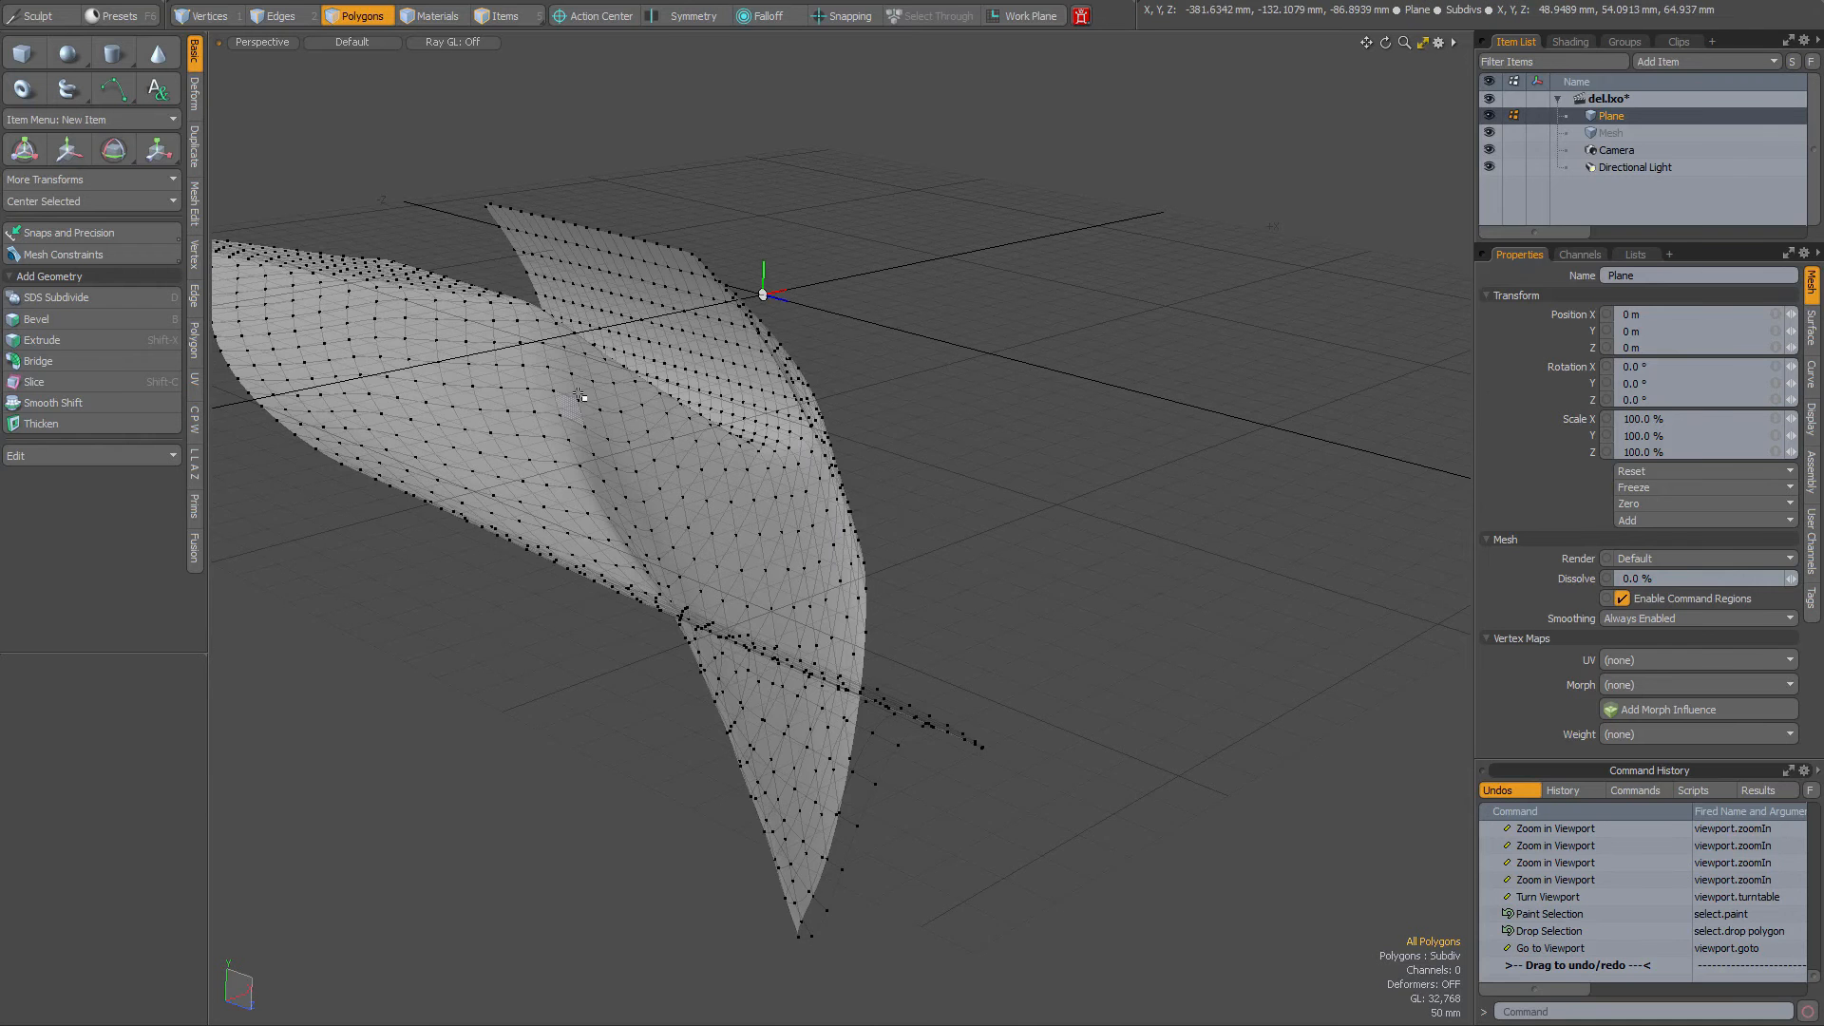
key("g")
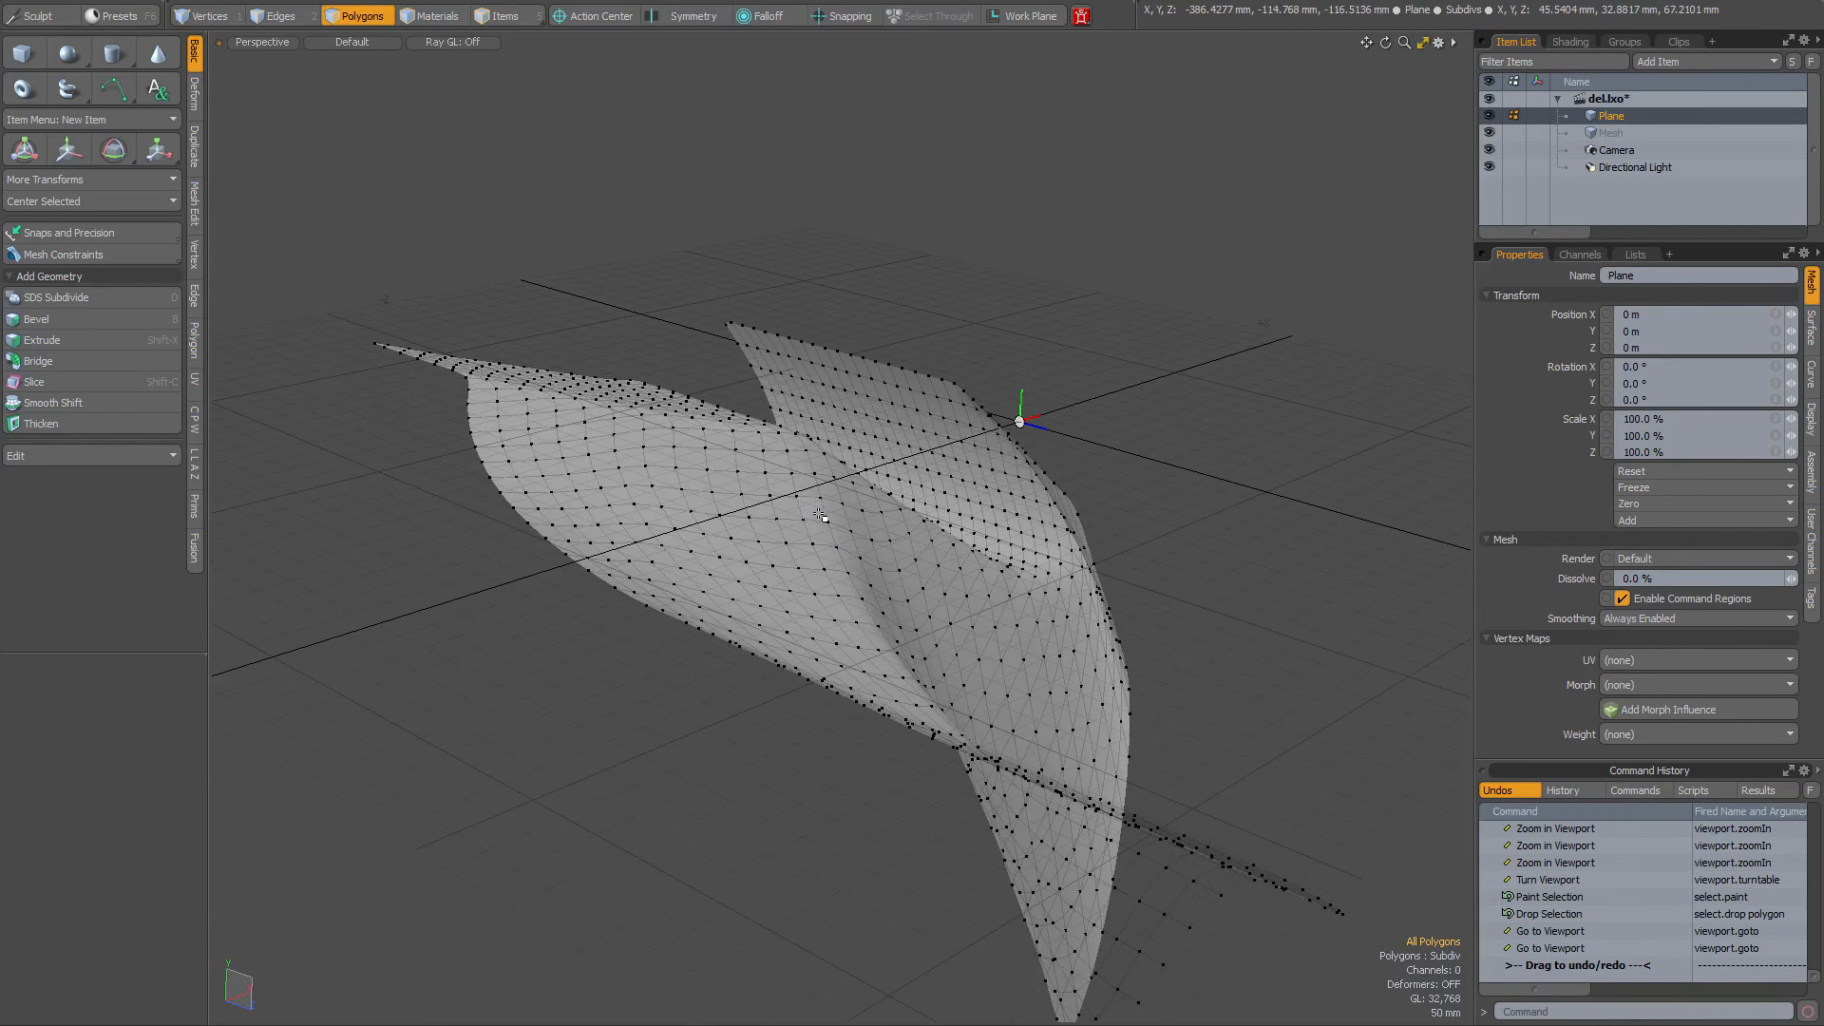
Check the Upright Turntable entry in the Firefox help page, and rectify the tilted MODO view twice
key("alt+Tab")
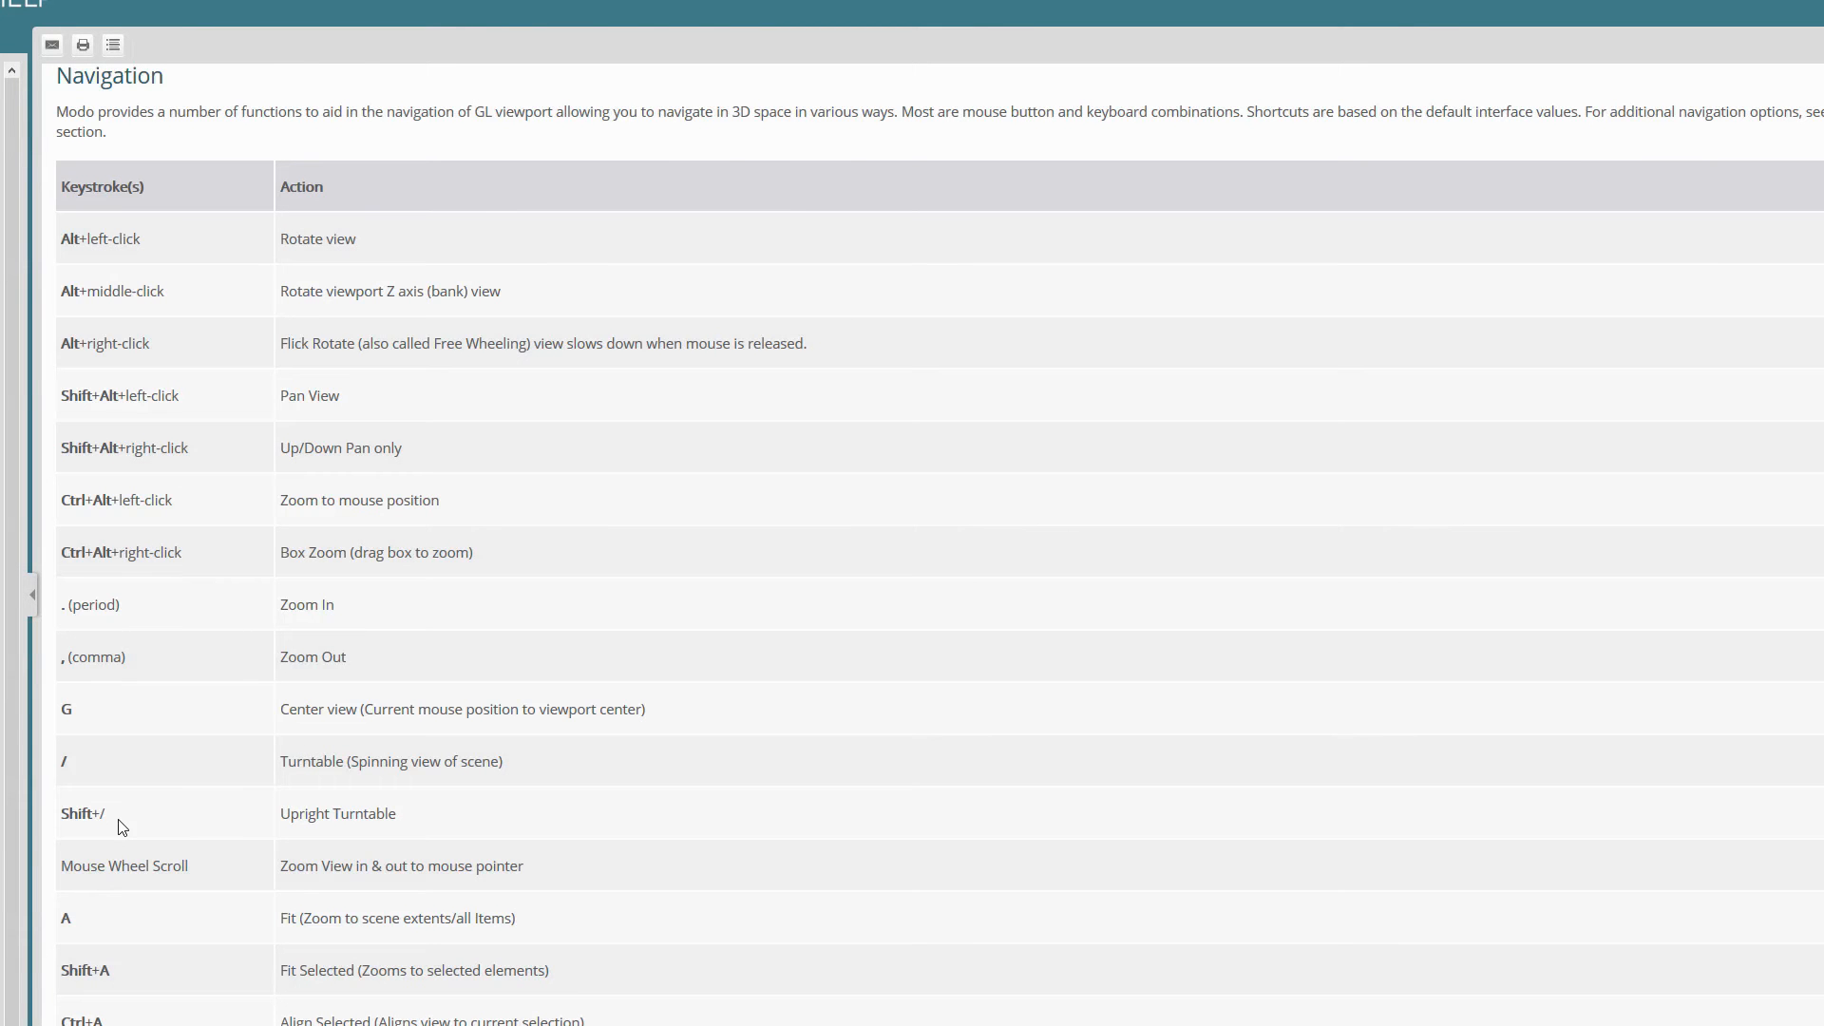
key("alt+Tab")
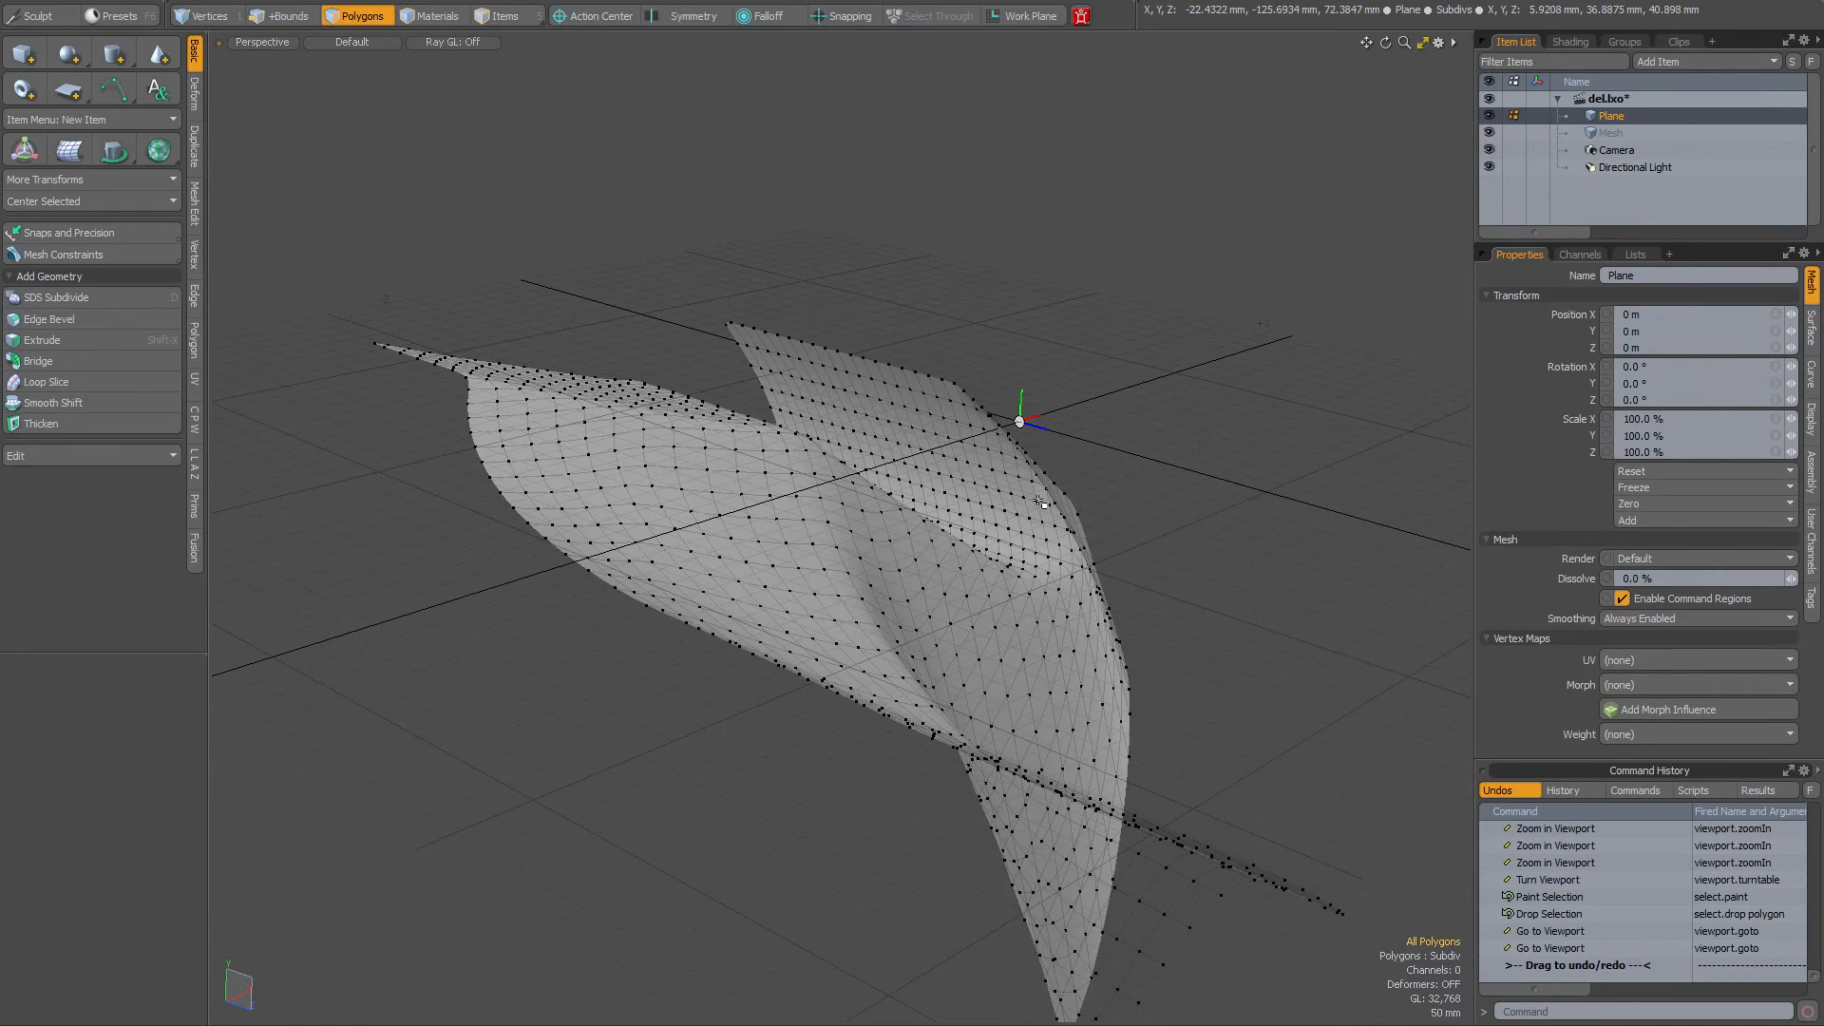
key("shift+slash")
key("shift+slash")
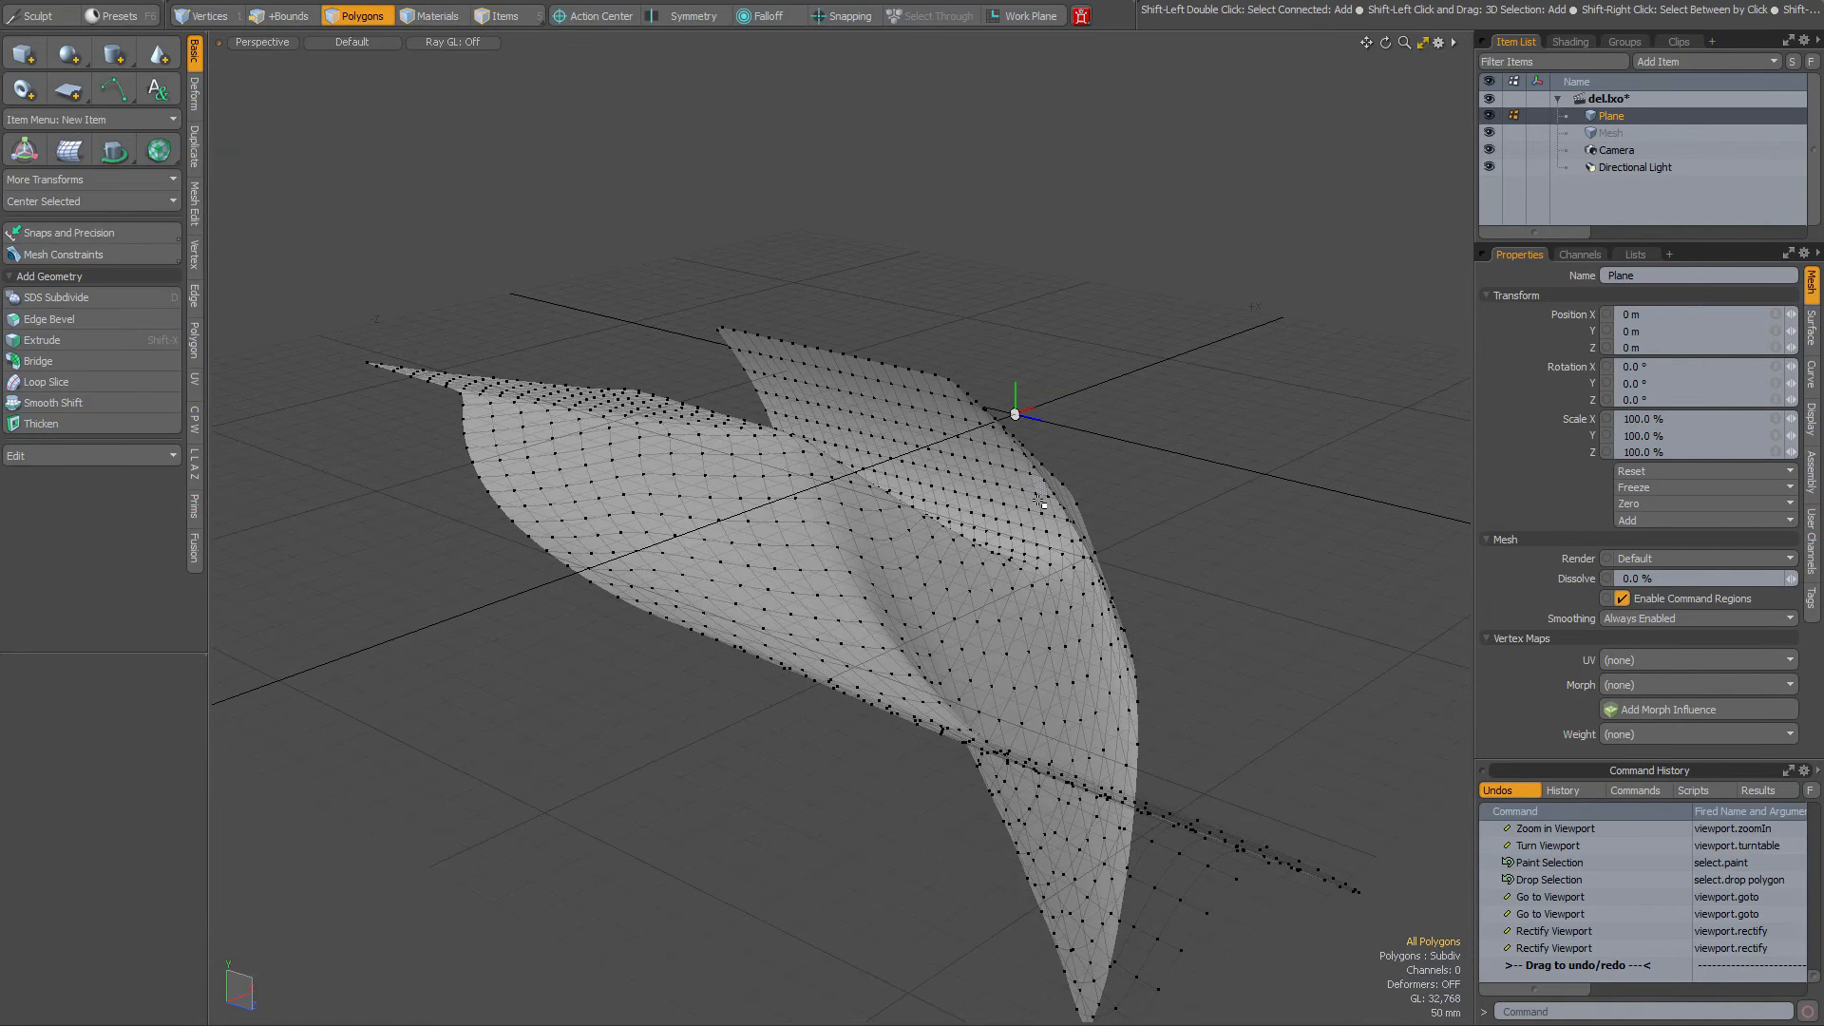
left_click_drag(1035, 526, 983, 615, "alt")
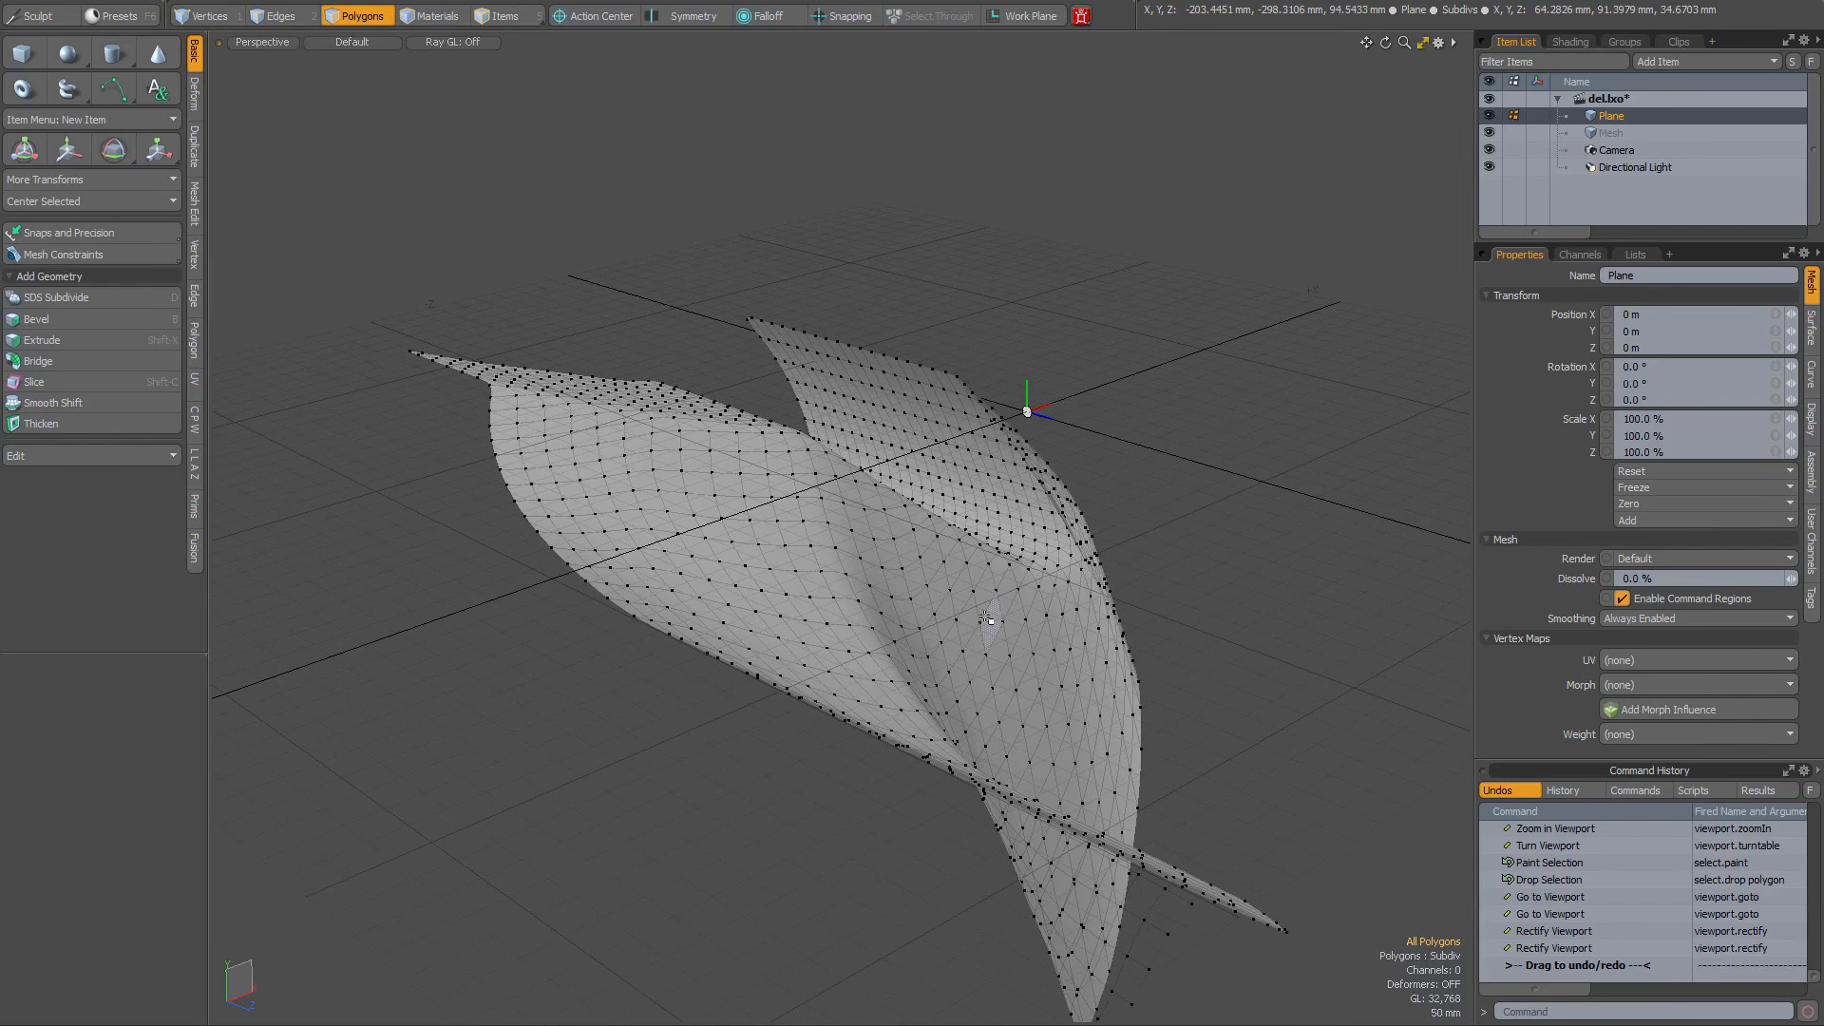
key("shift+slash")
key("shift+slash")
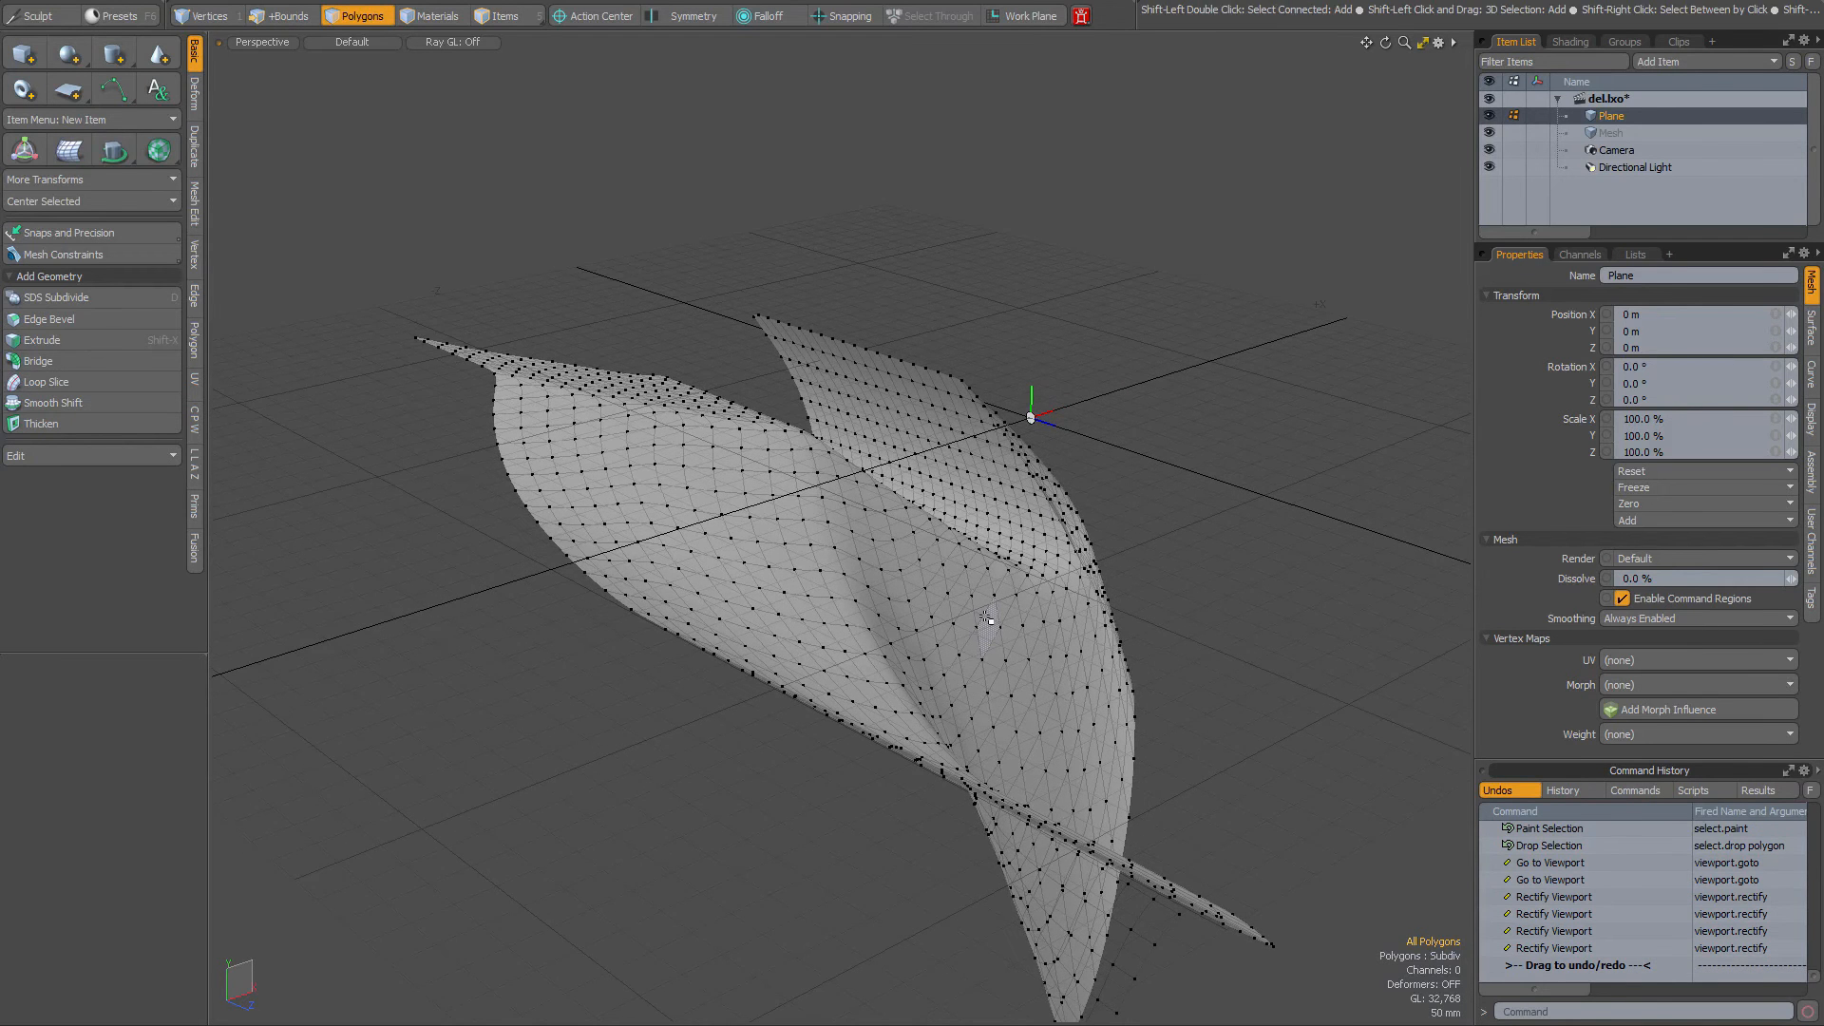
Review the mouse-wheel zoom, fit and align entries in the Firefox help page, and return to MODO
key("alt+Tab")
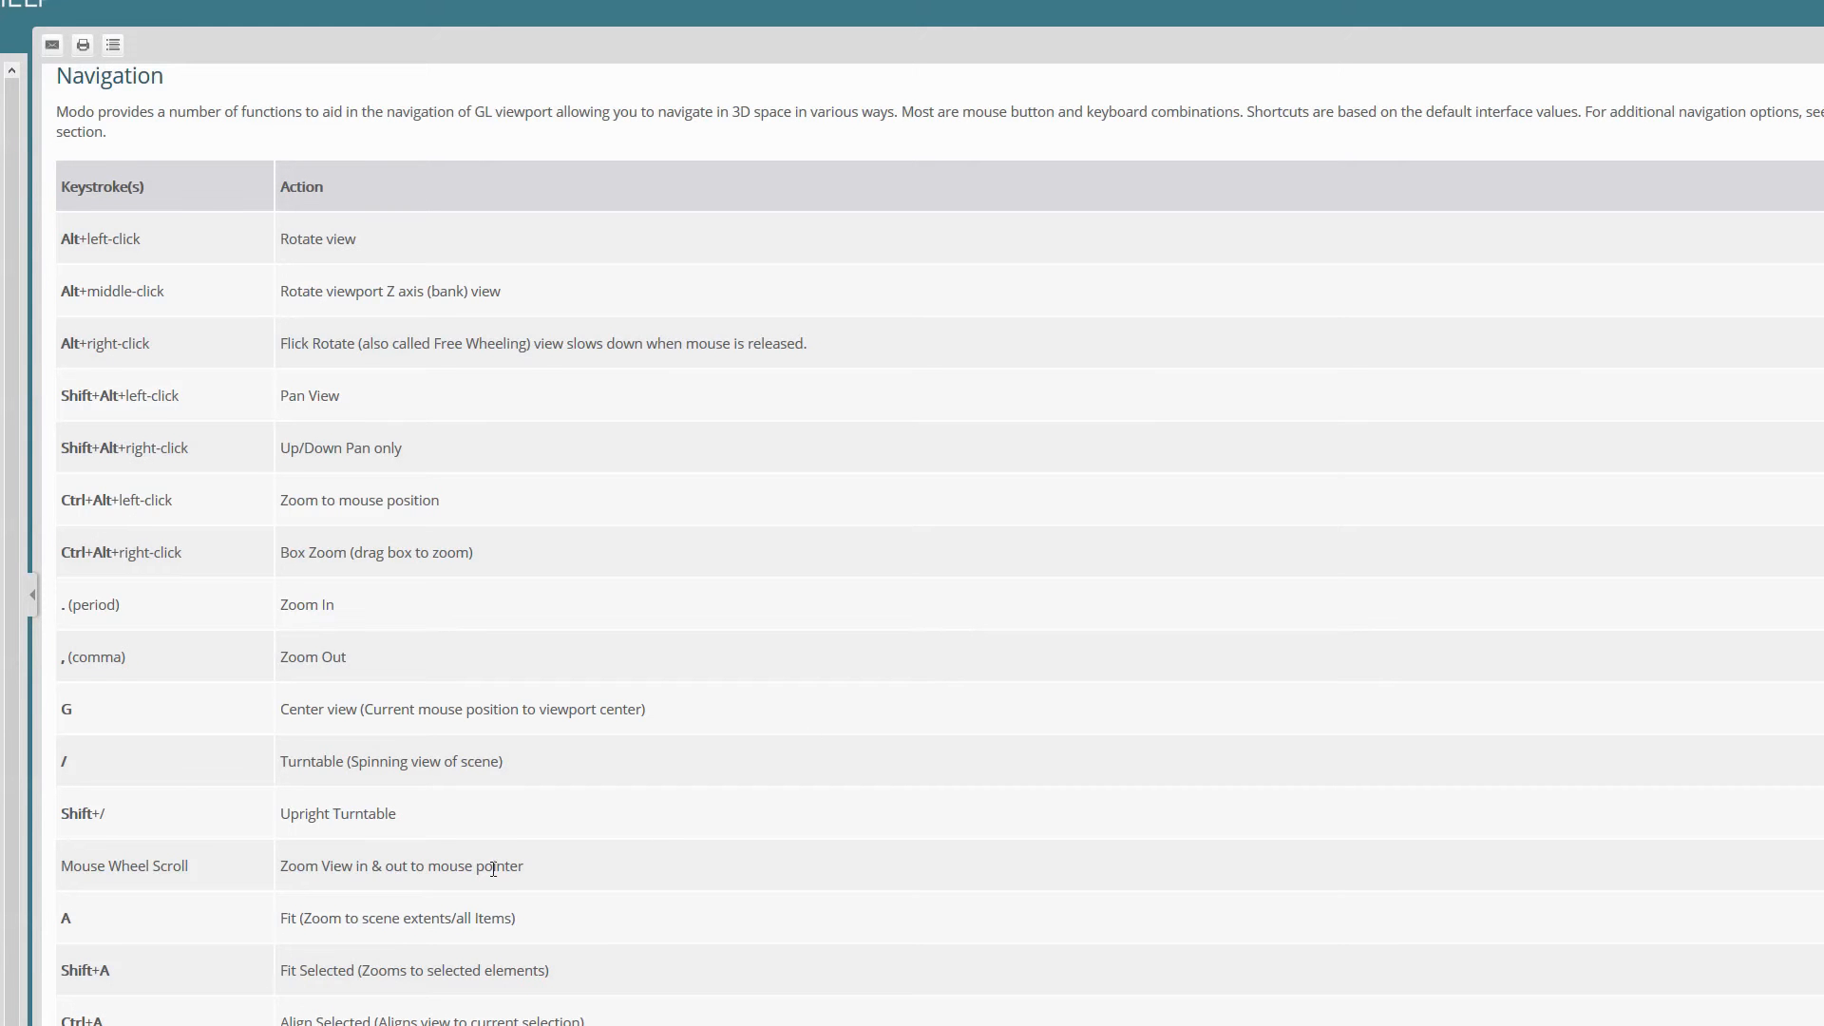
key("alt+Tab")
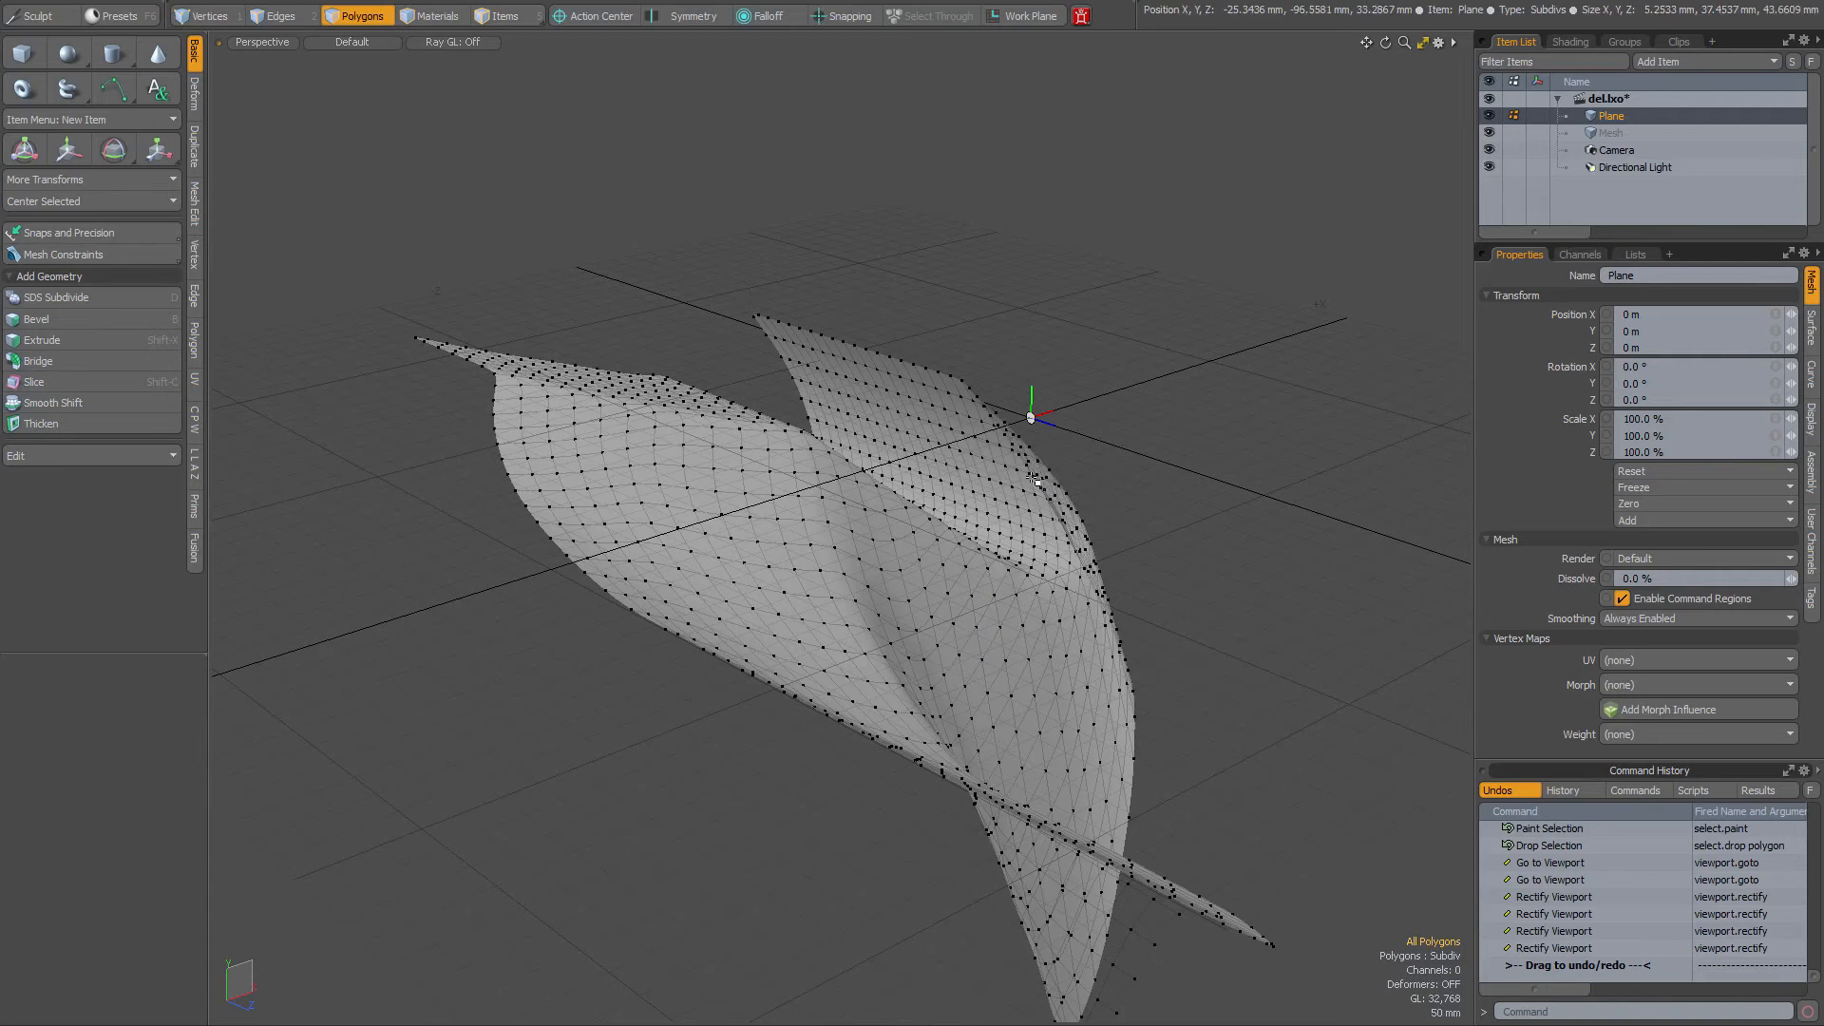
key("alt+Tab")
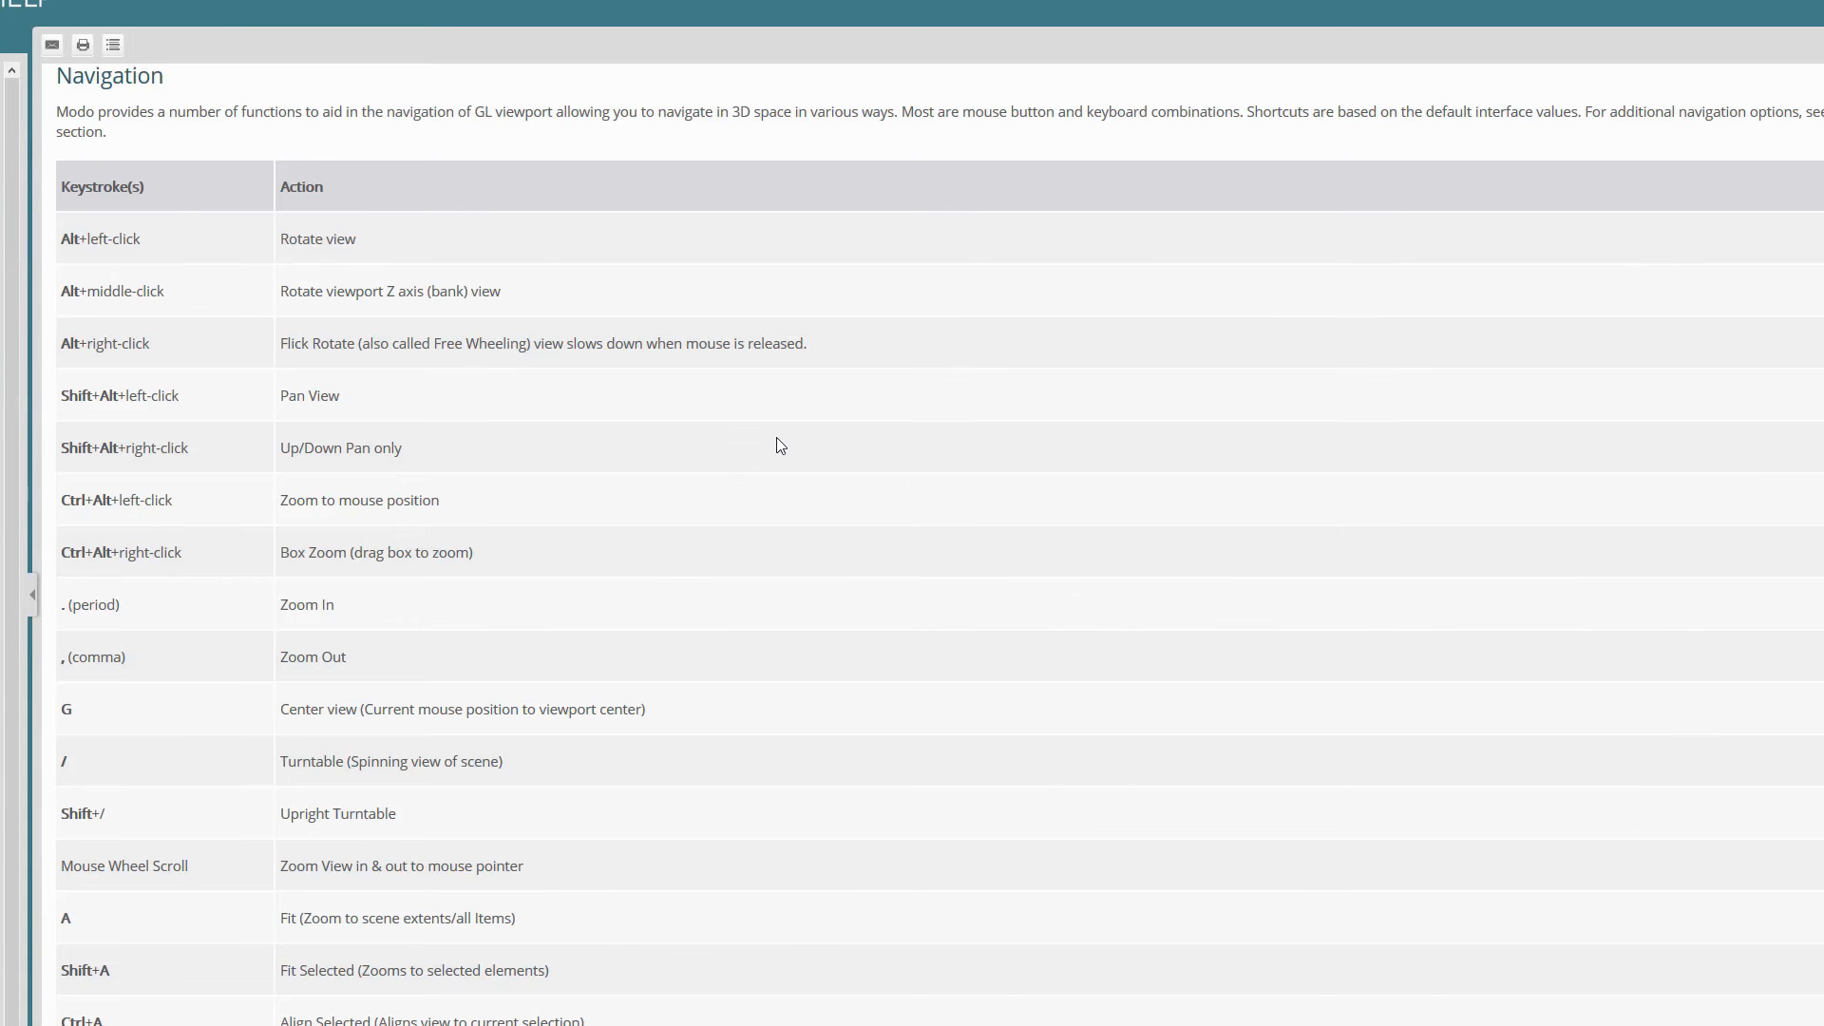
key("alt+Tab")
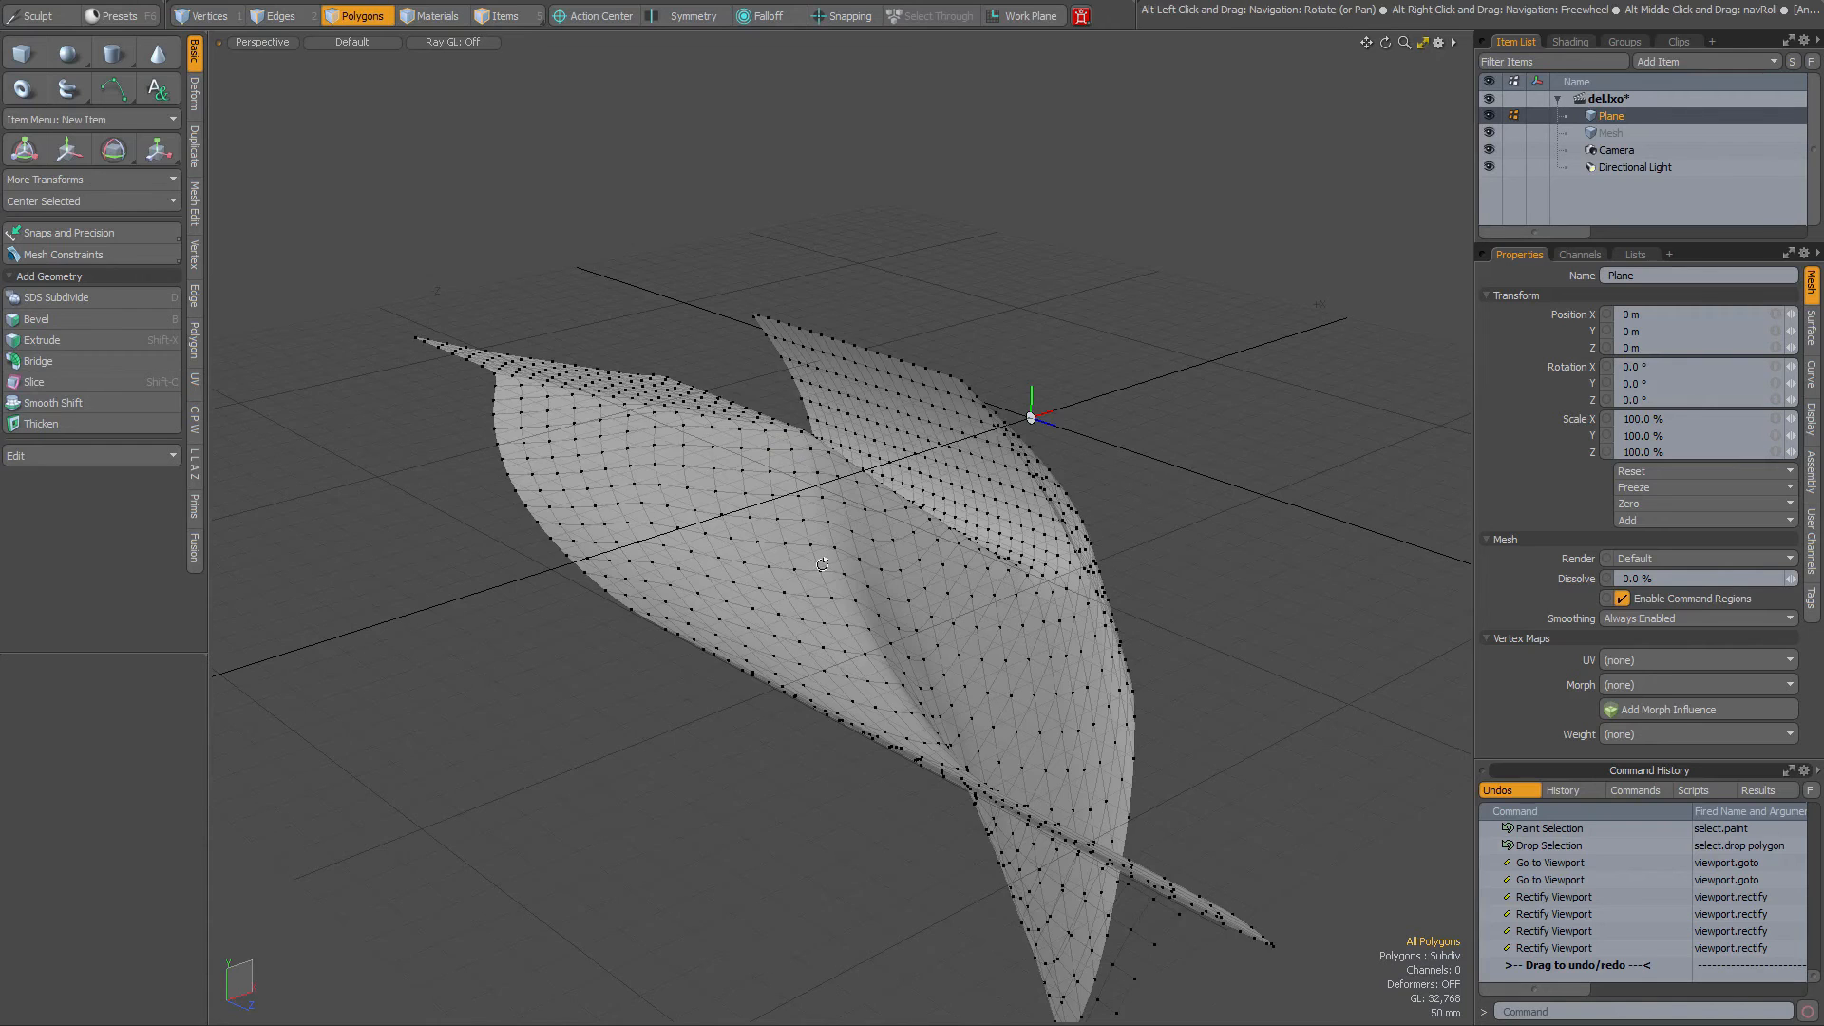
Paint-select a strip of seven polygons along the middle of the mesh
left_click_drag(950, 503, 894, 563, "alt")
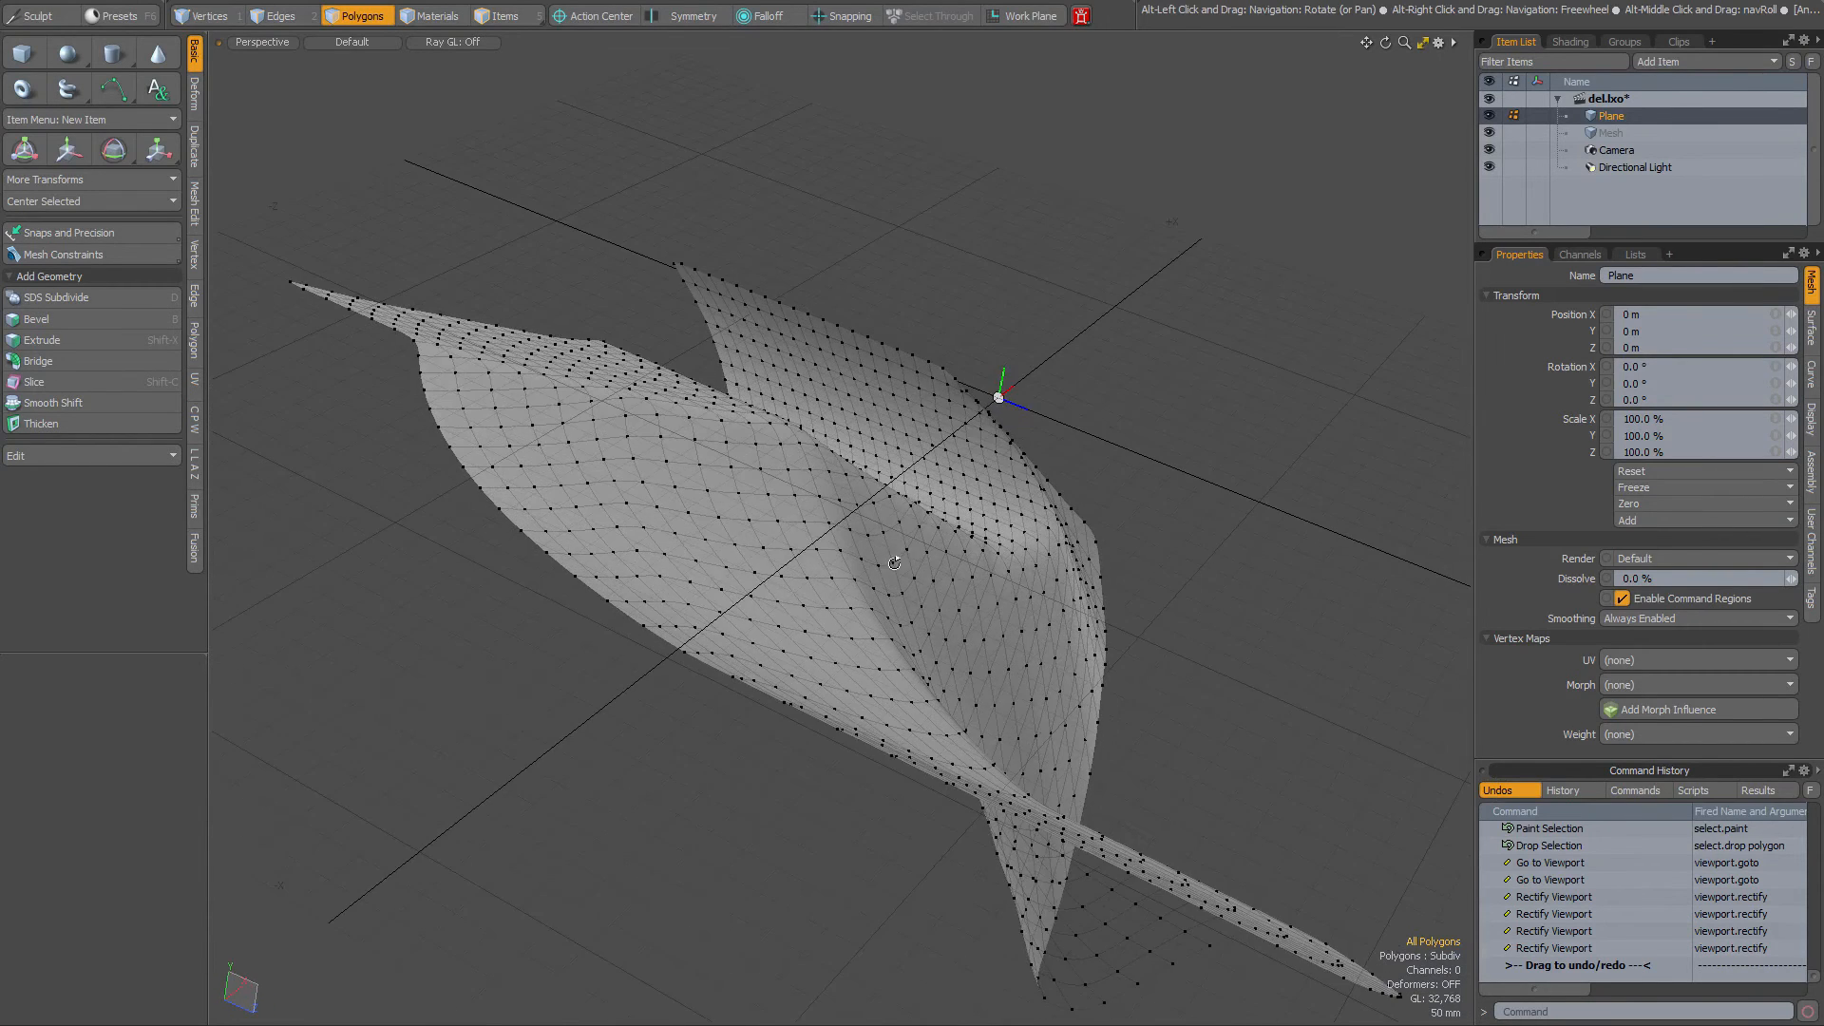
left_click(854, 439)
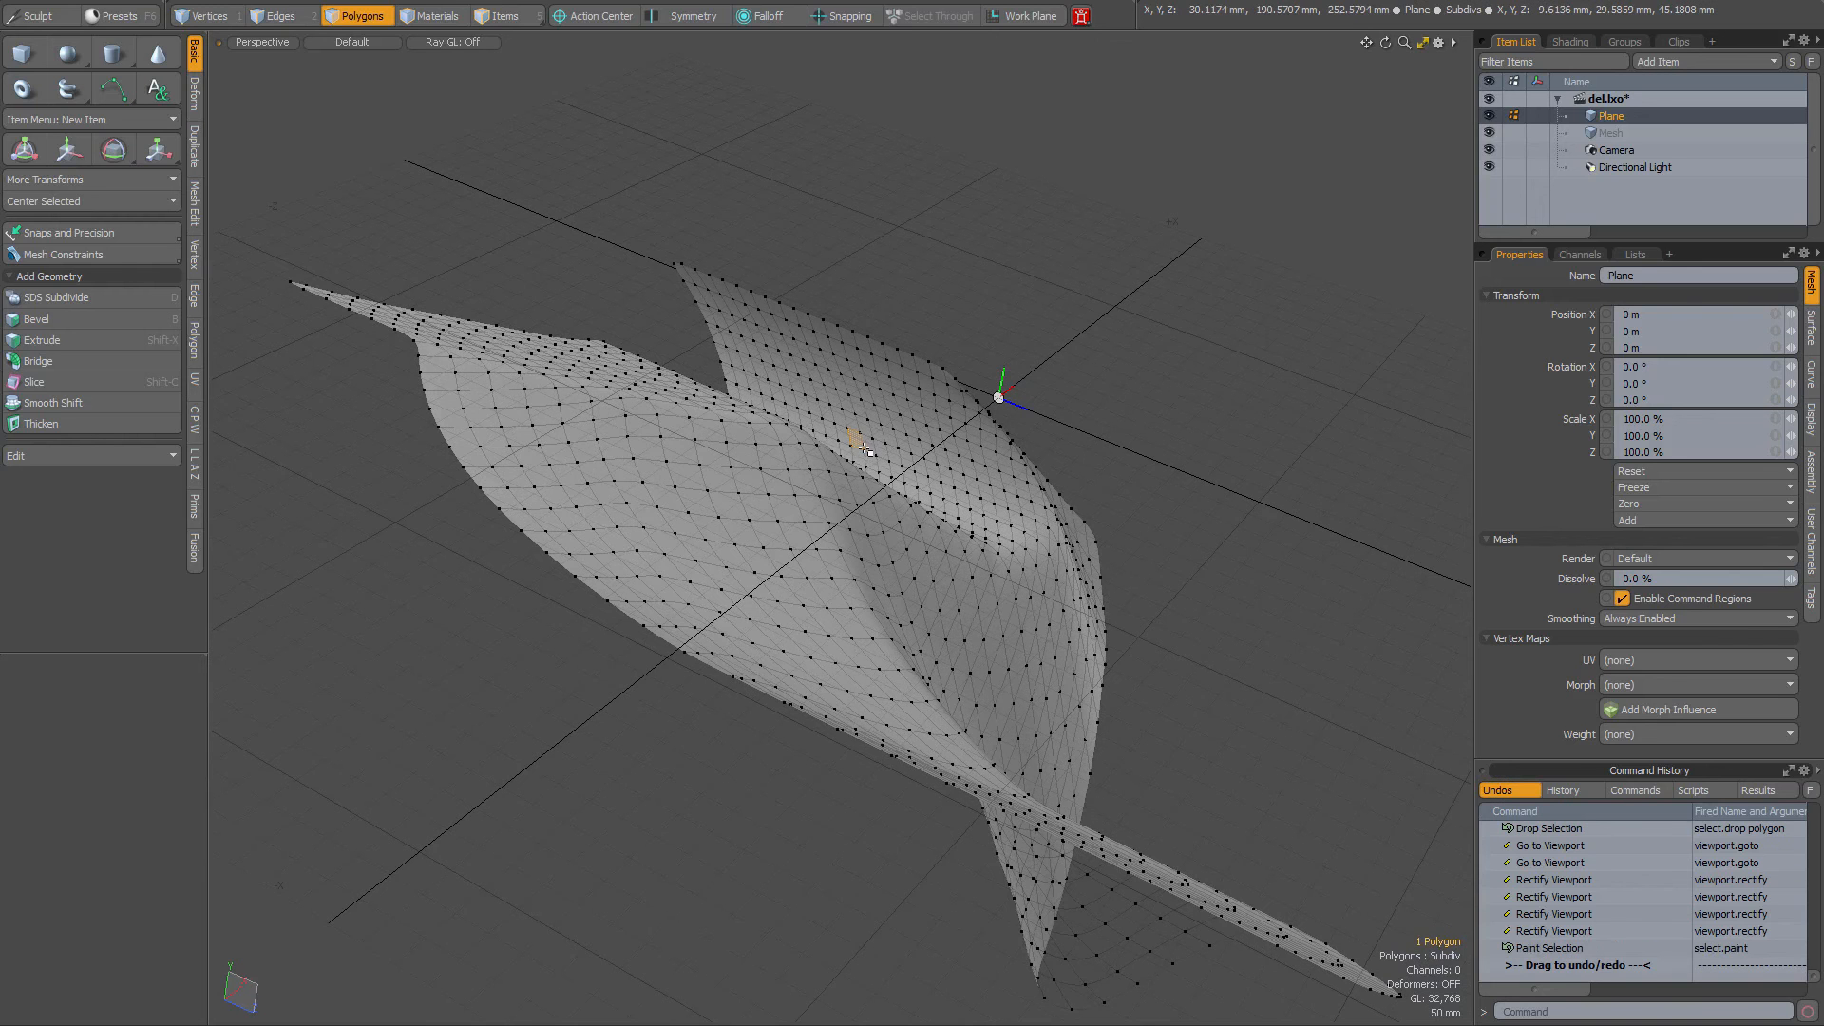
left_click_drag(867, 450, 929, 467)
Align the view to the seven selected polygons, and use fit and align on them after viewing from another angle
key("alt+shift+a")
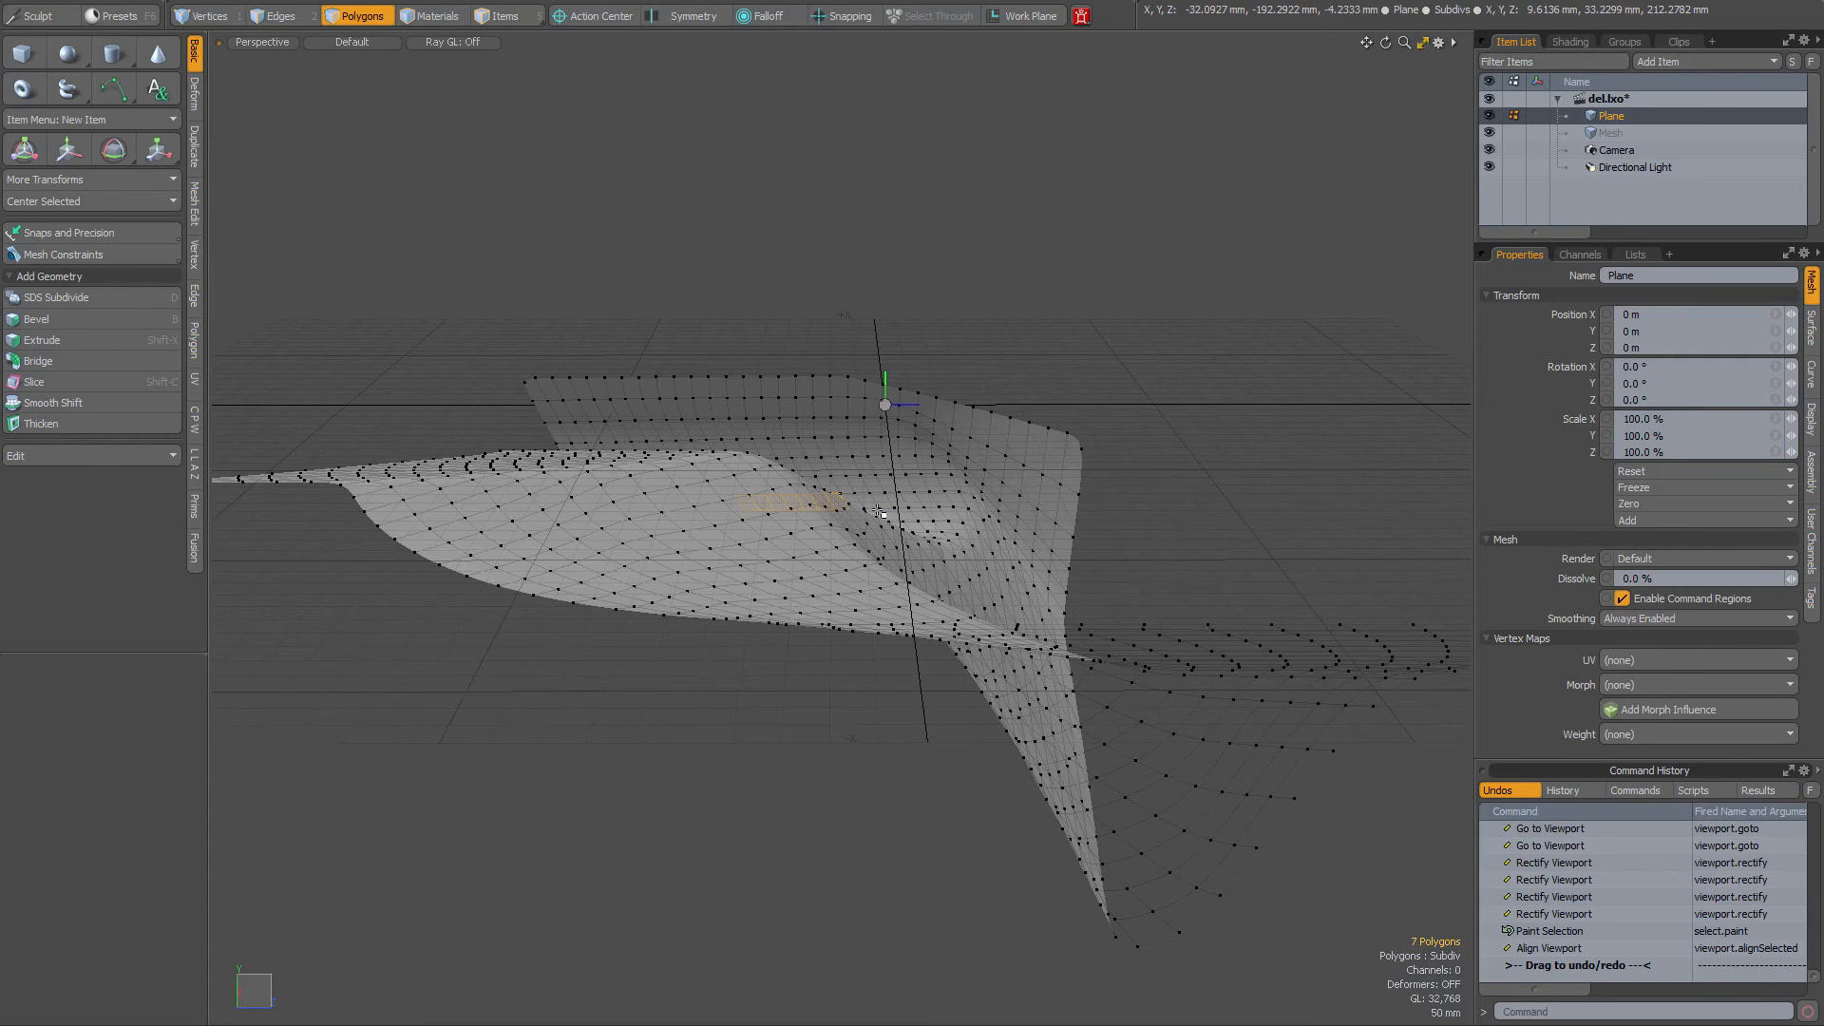
left_click_drag(879, 513, 950, 681, "alt")
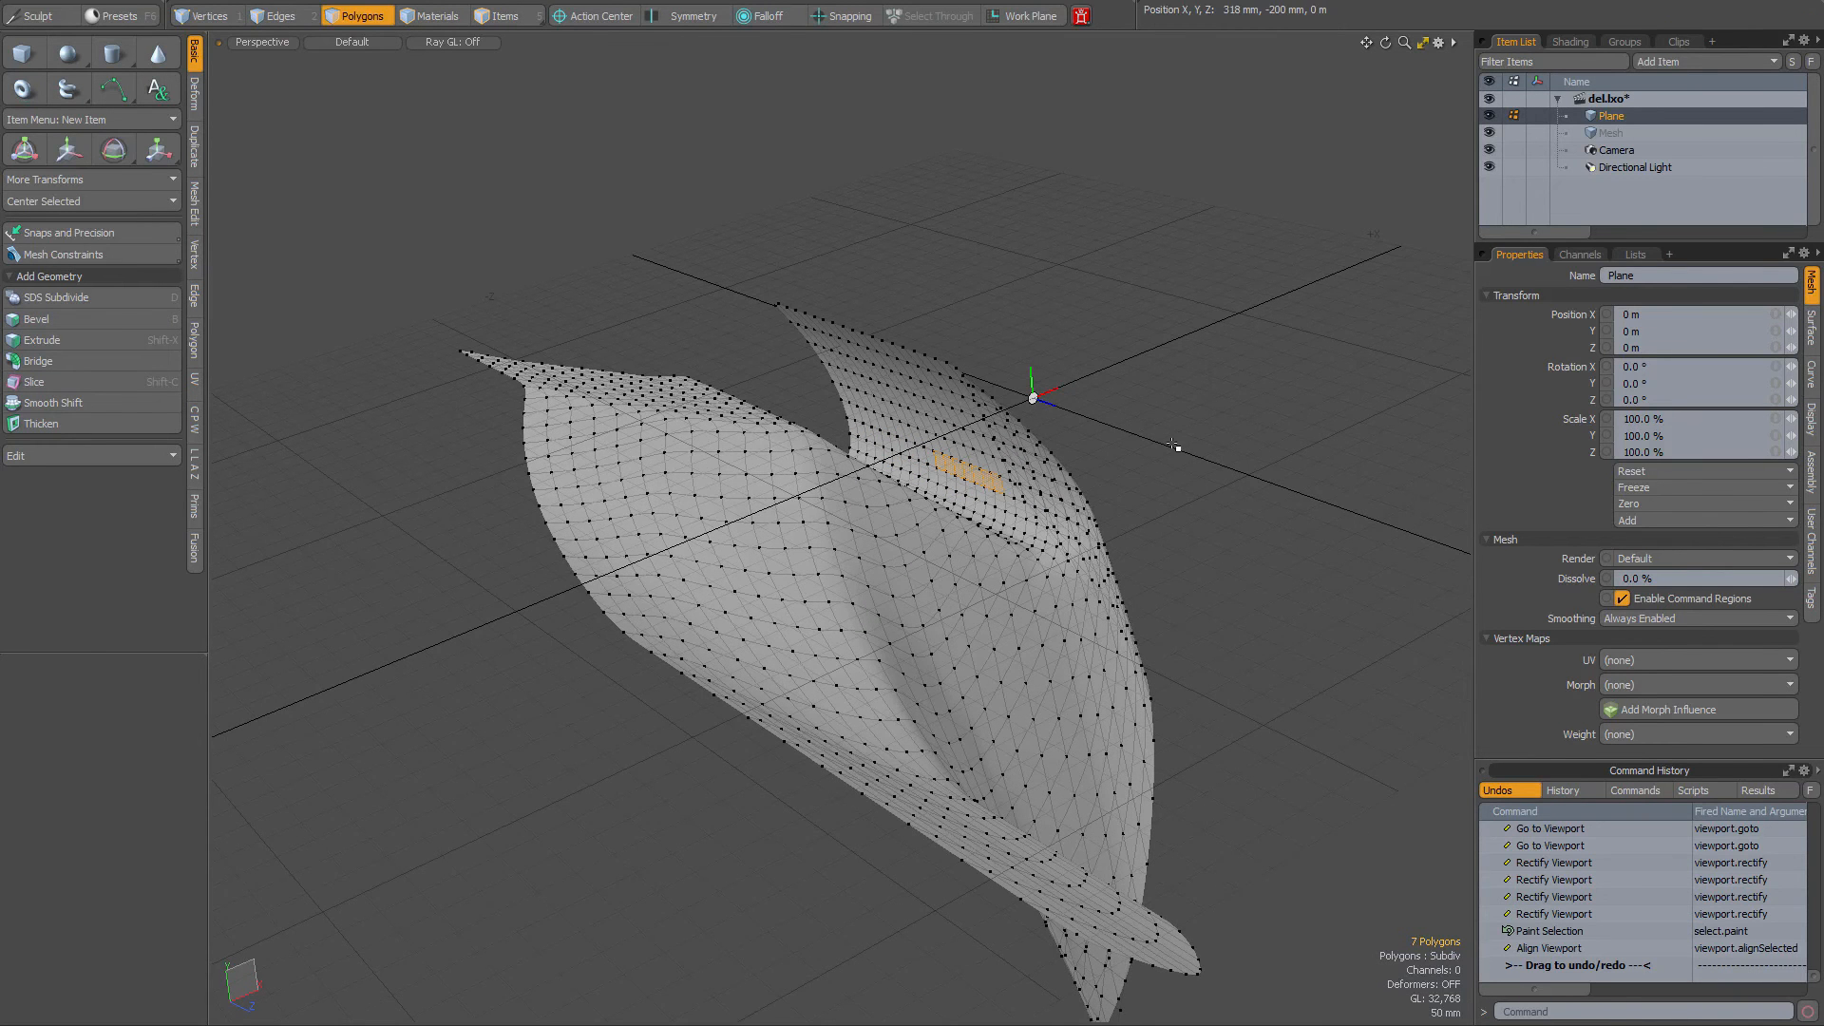
key("shift+a")
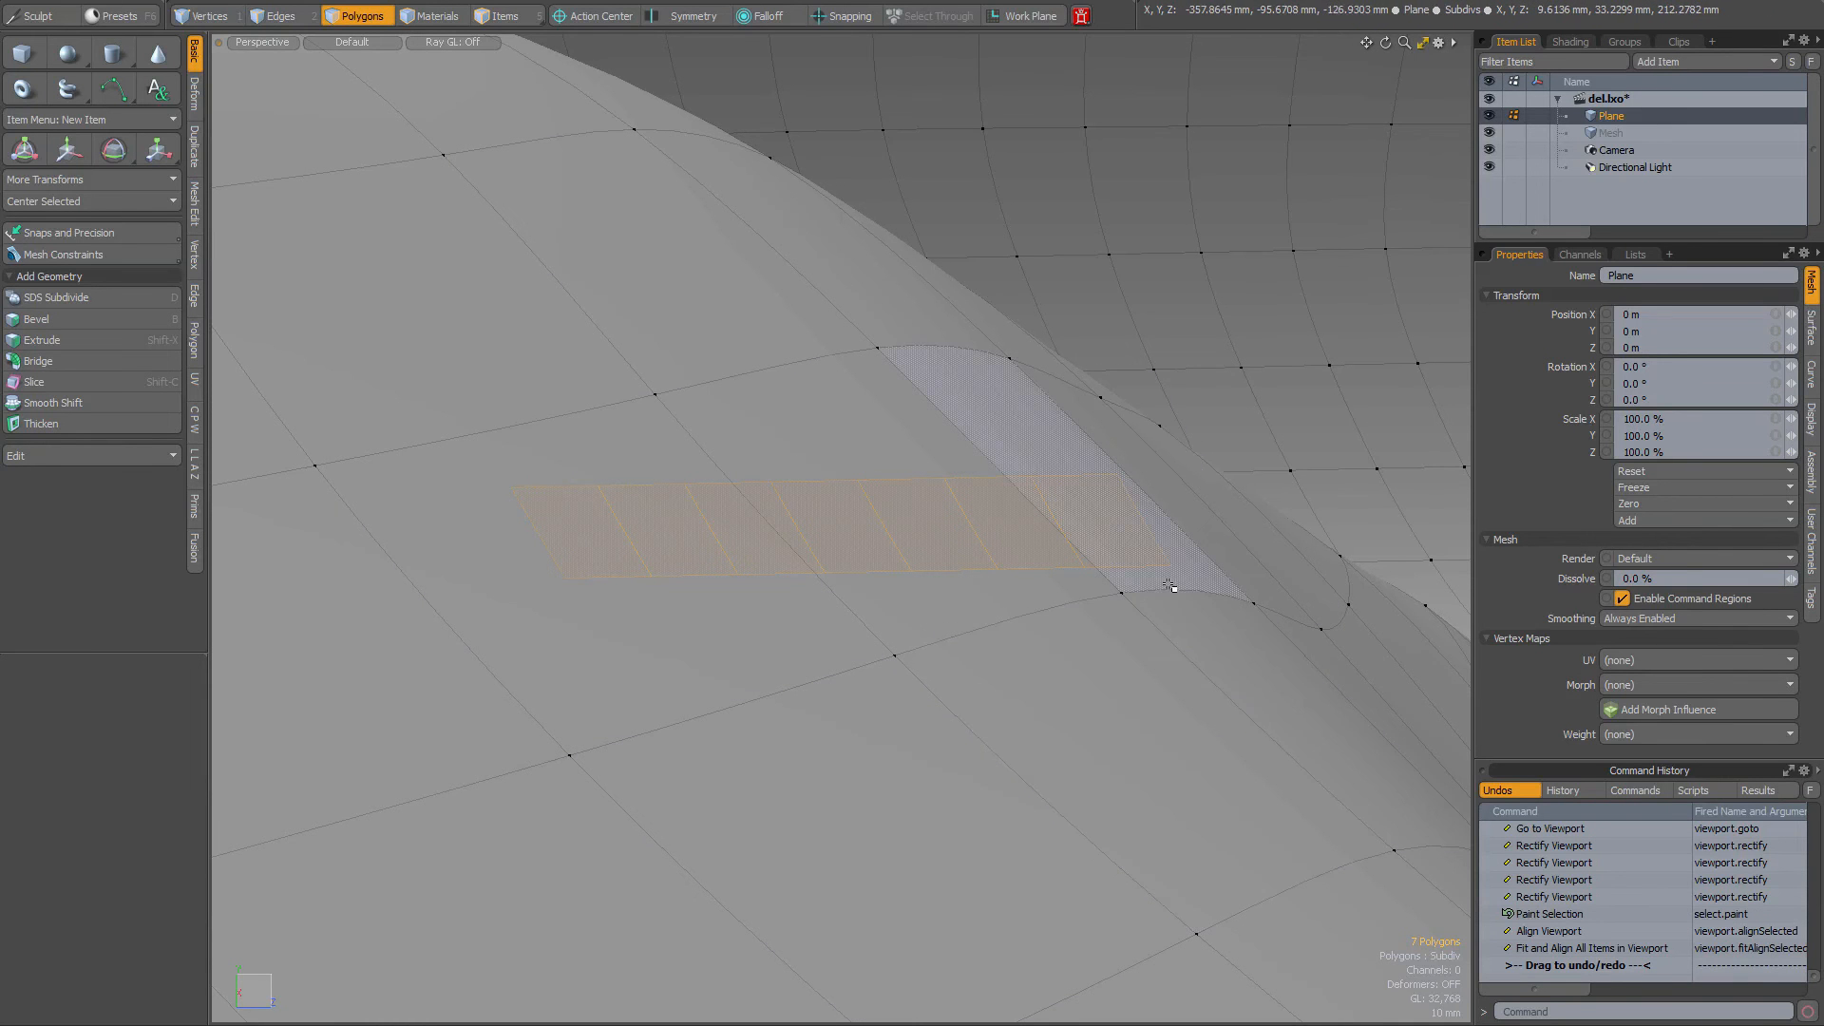
Drop the seven-polygon selection, and tilt and rectify the view twice
left_click_drag(1152, 602, 850, 665, "ctrl+alt")
left_click(1101, 475)
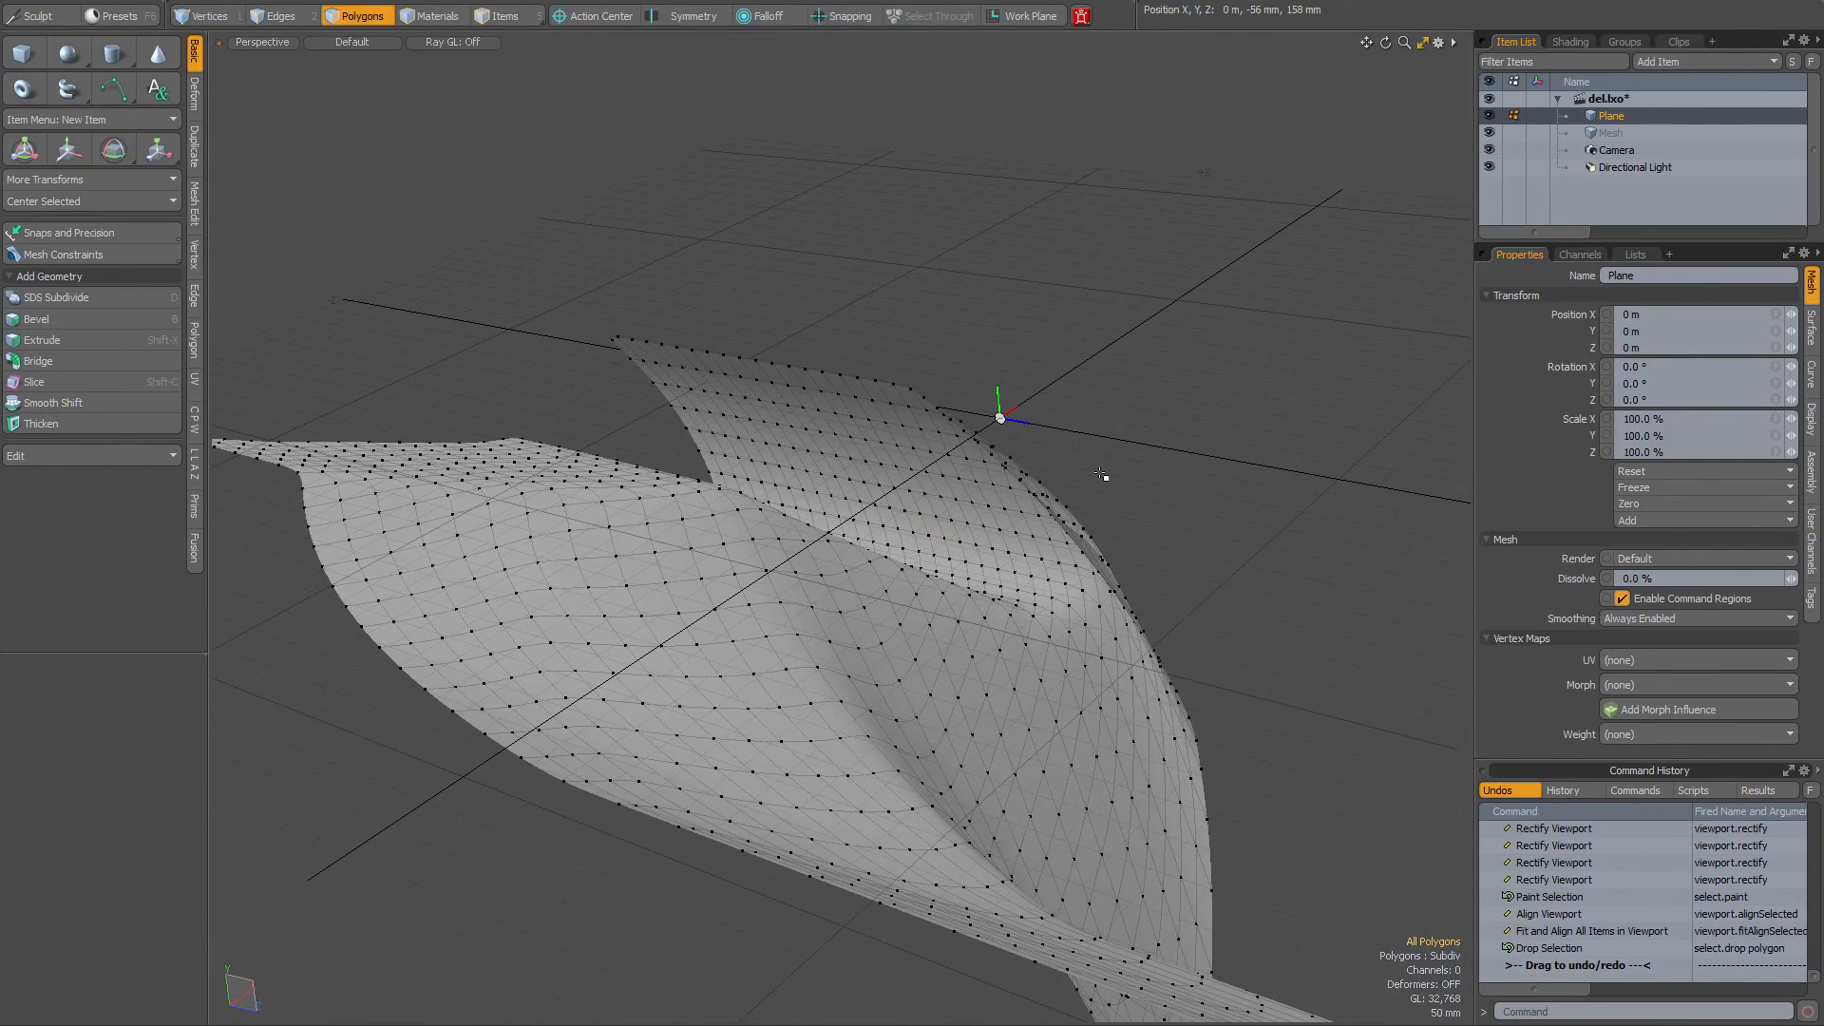
left_click_drag(1210, 566, 1158, 463, "alt")
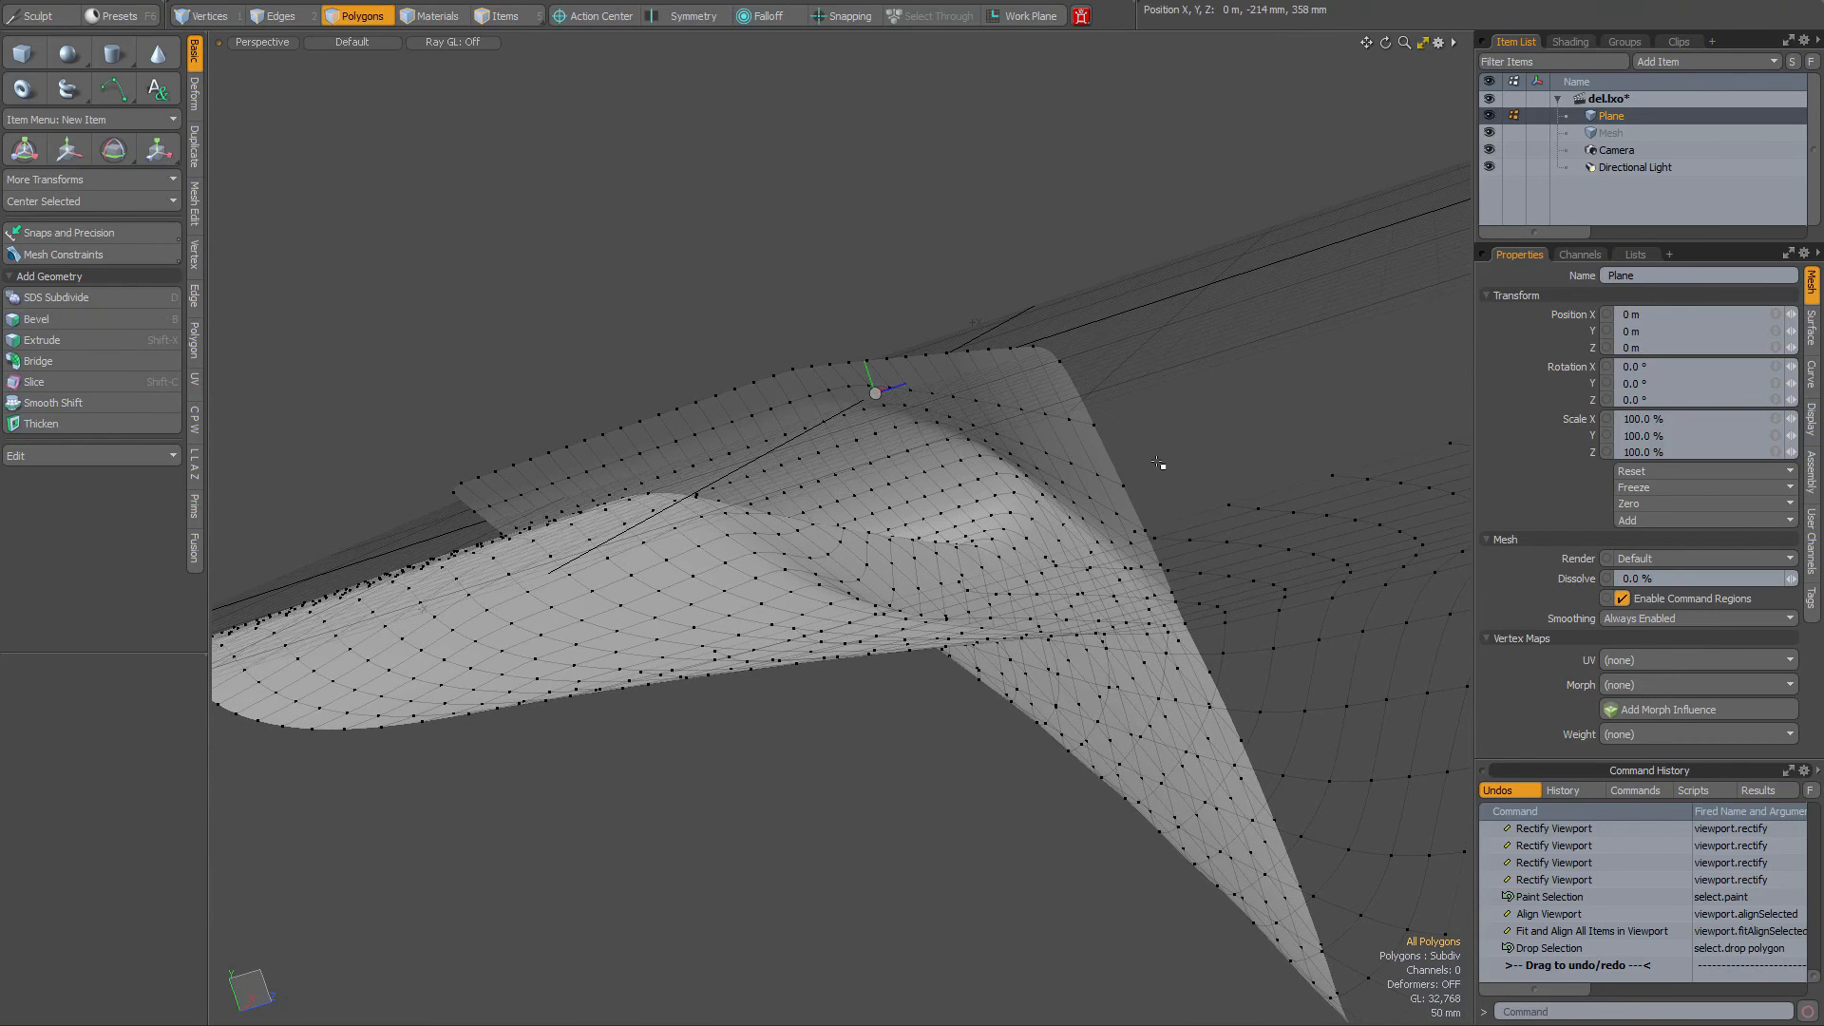
key("shift")
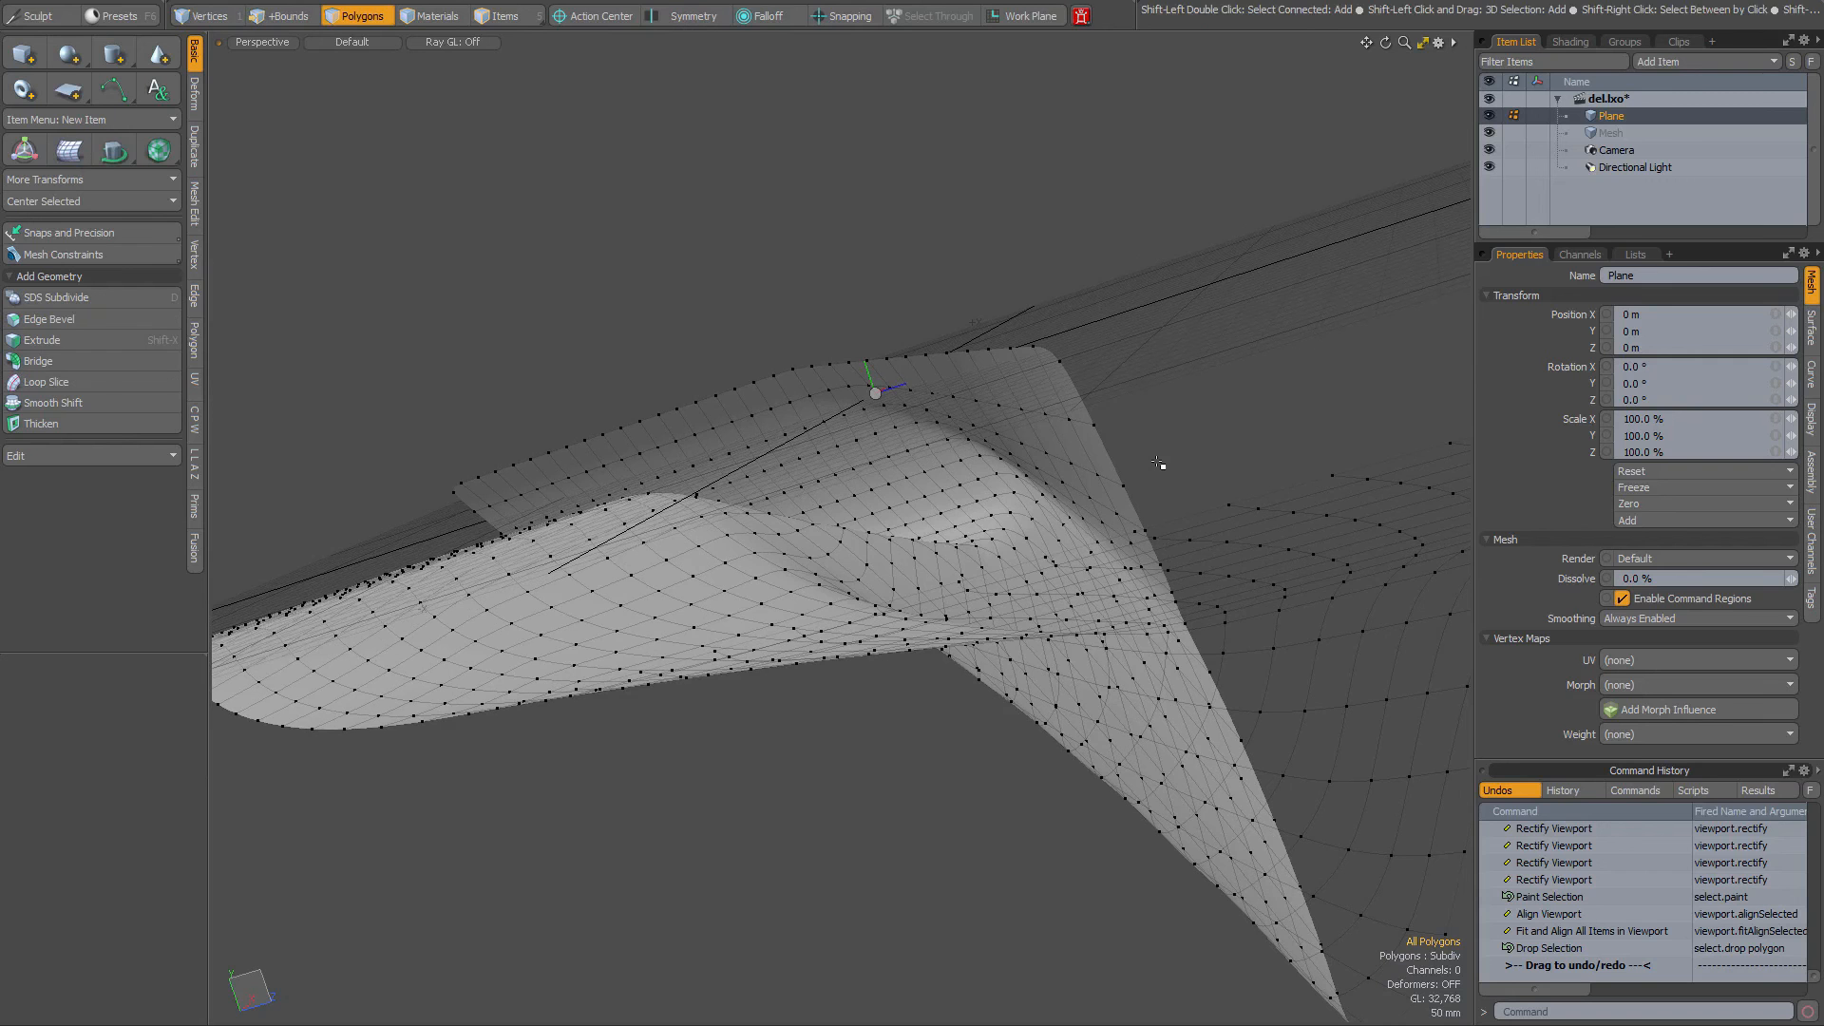
key("shift+Up")
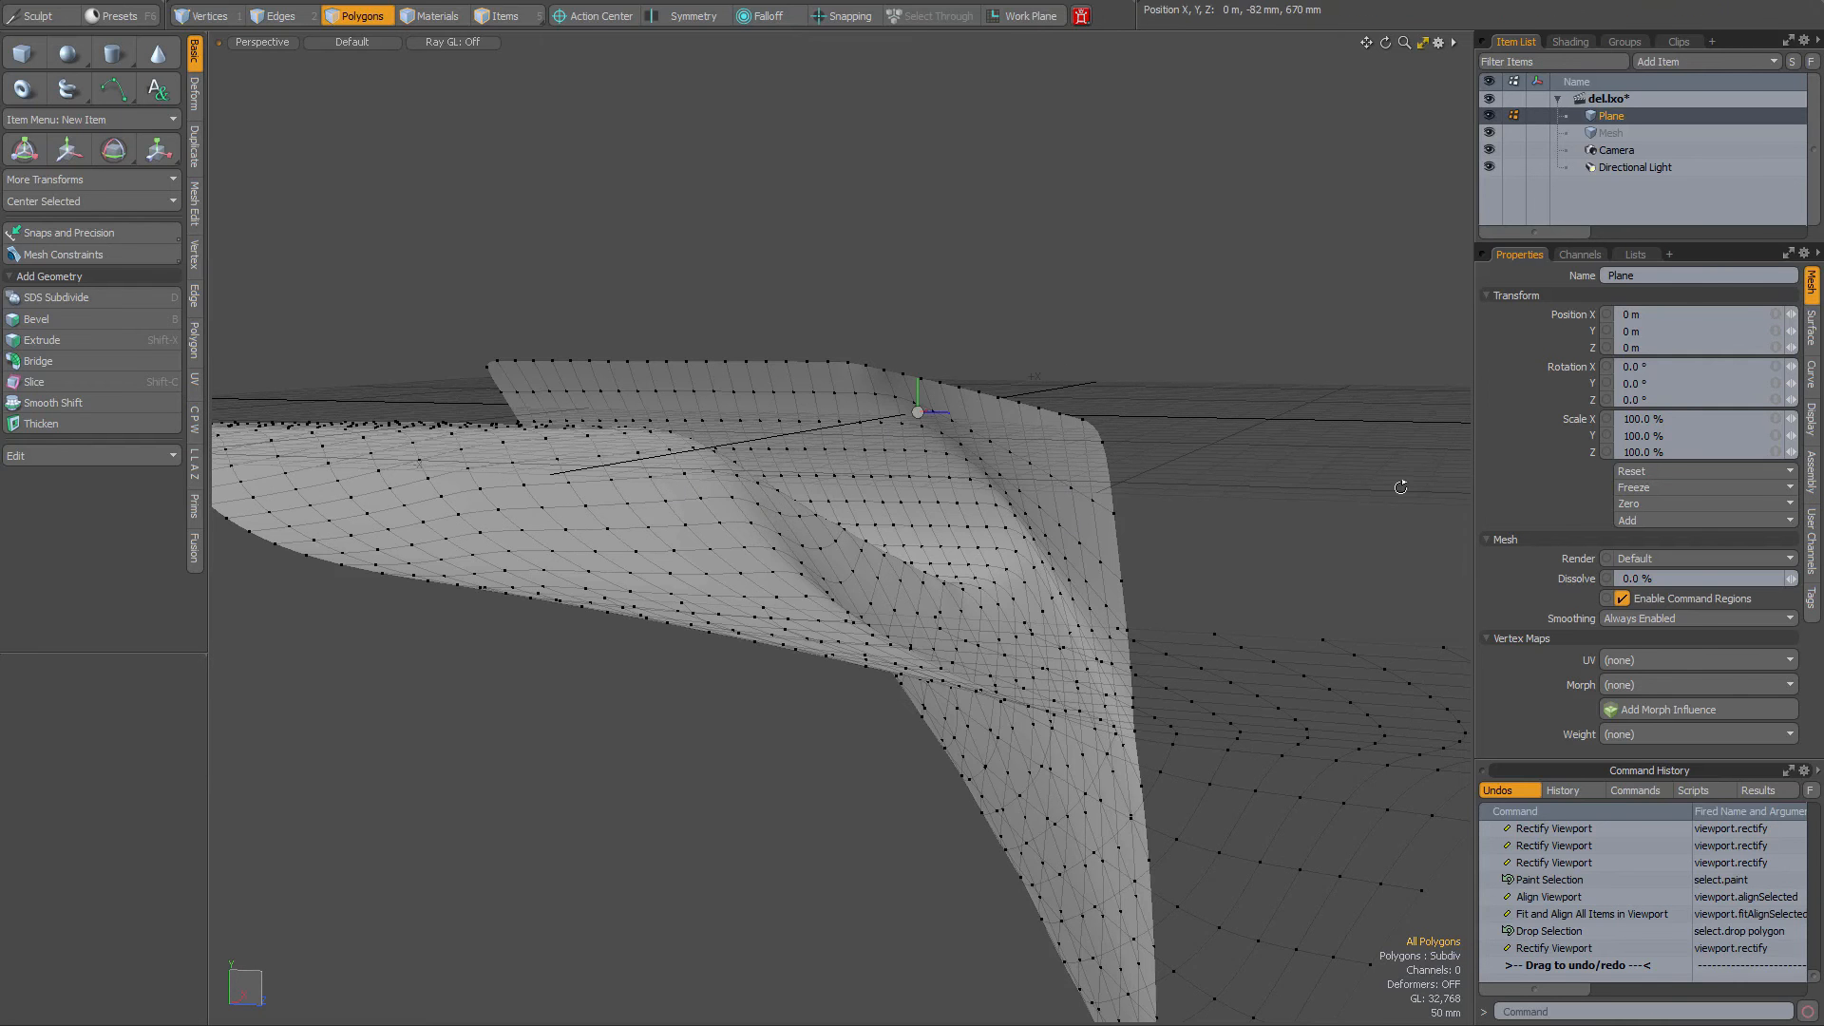
left_click_drag(1400, 486, 1335, 118, "alt")
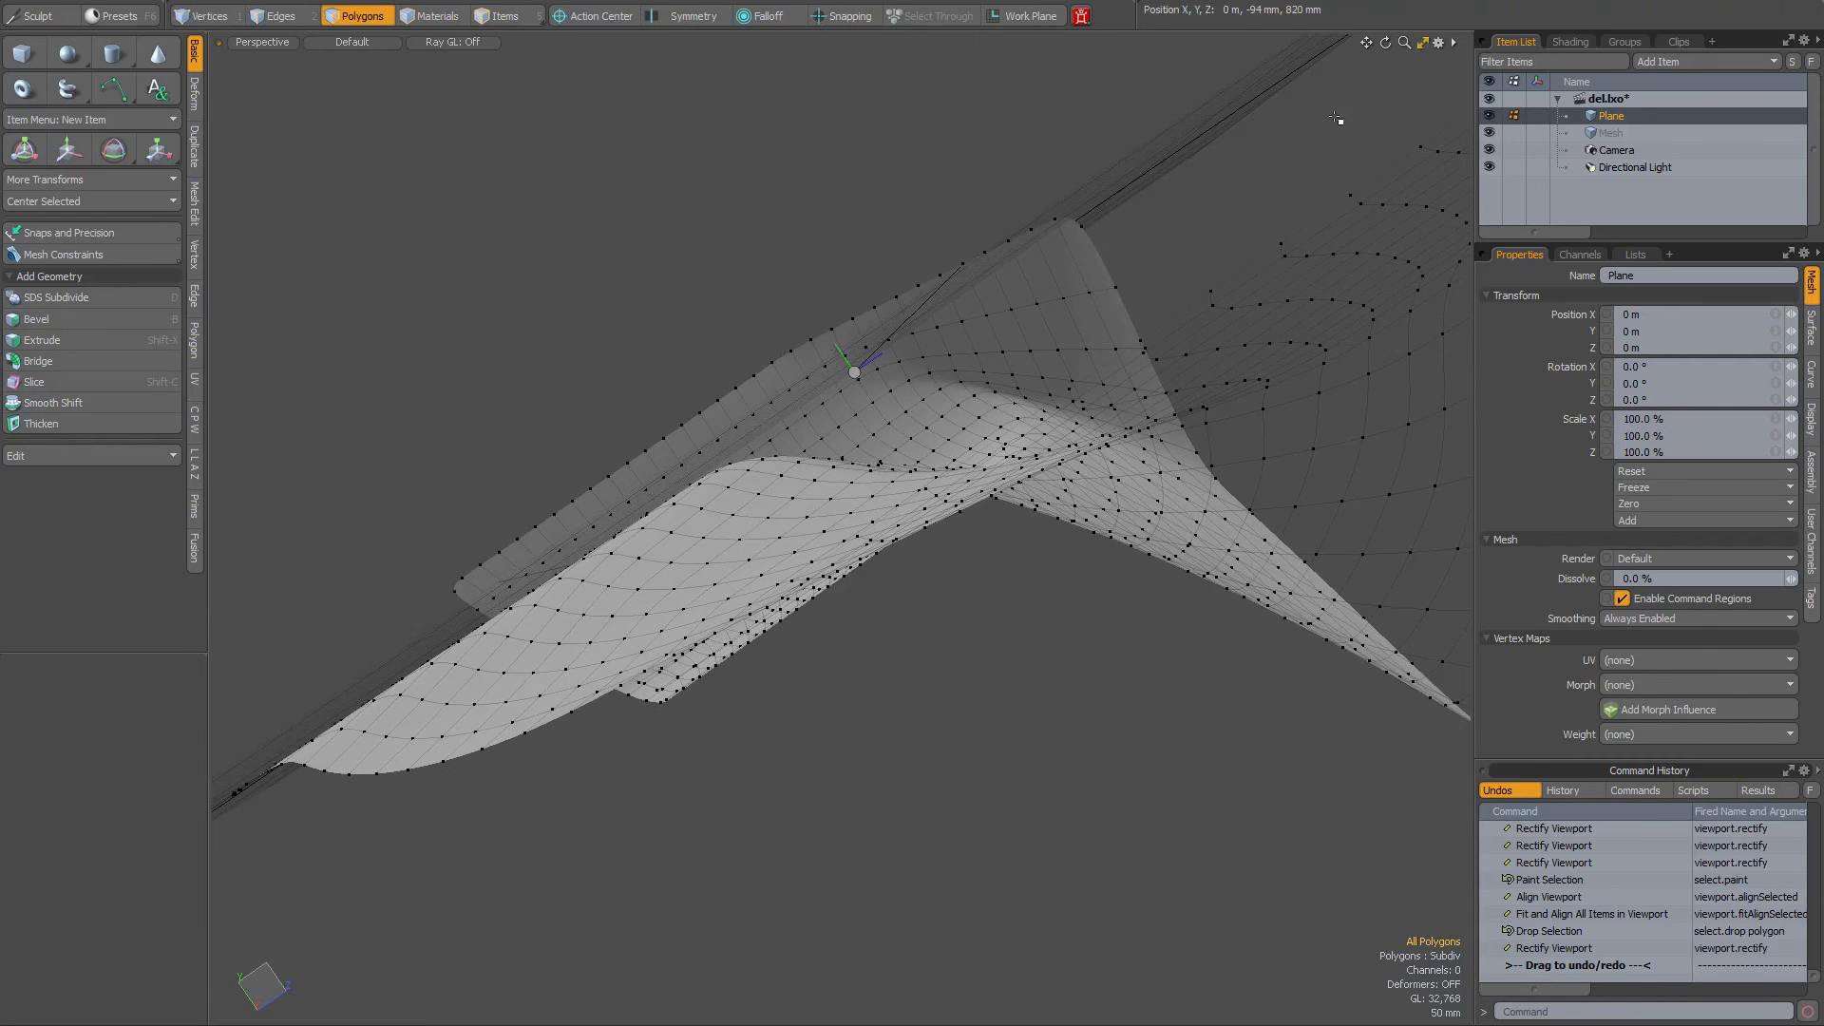
key("shift+g")
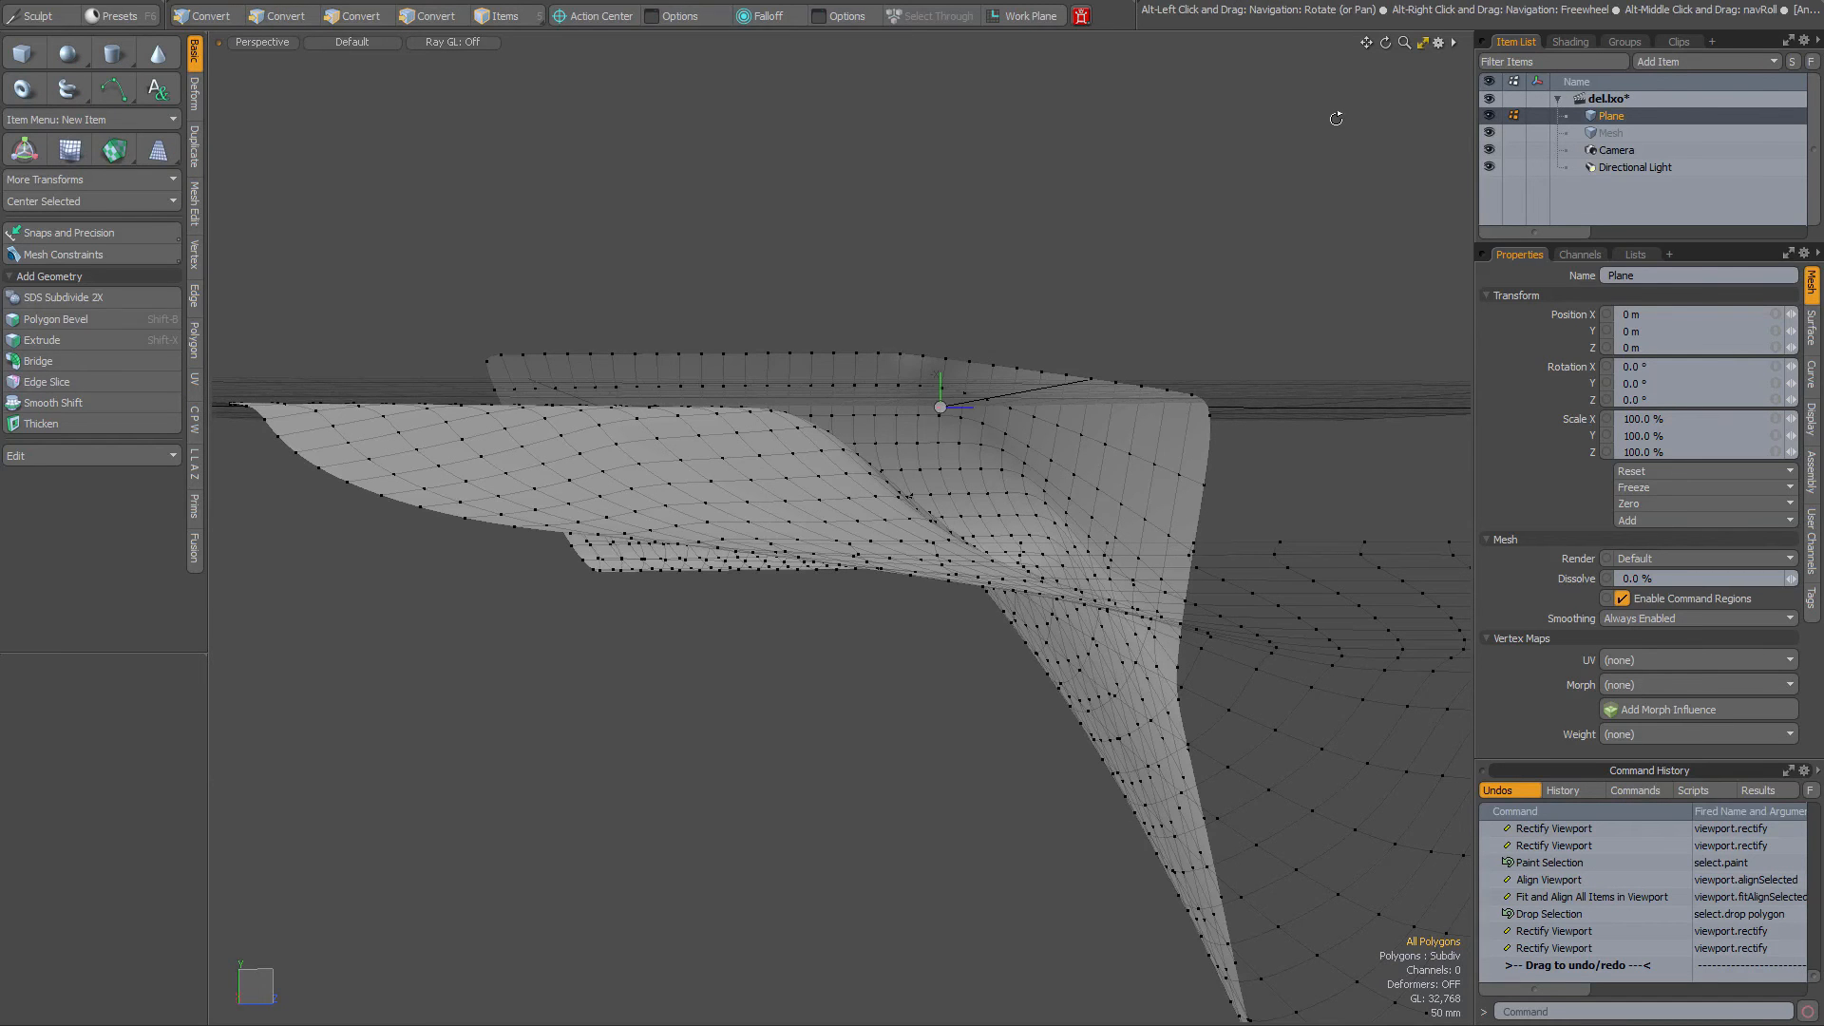
Review the rotate and Box Zoom entries in the Firefox help page's Navigation table, rotating the MODO view between the two checks
key("alt+Tab")
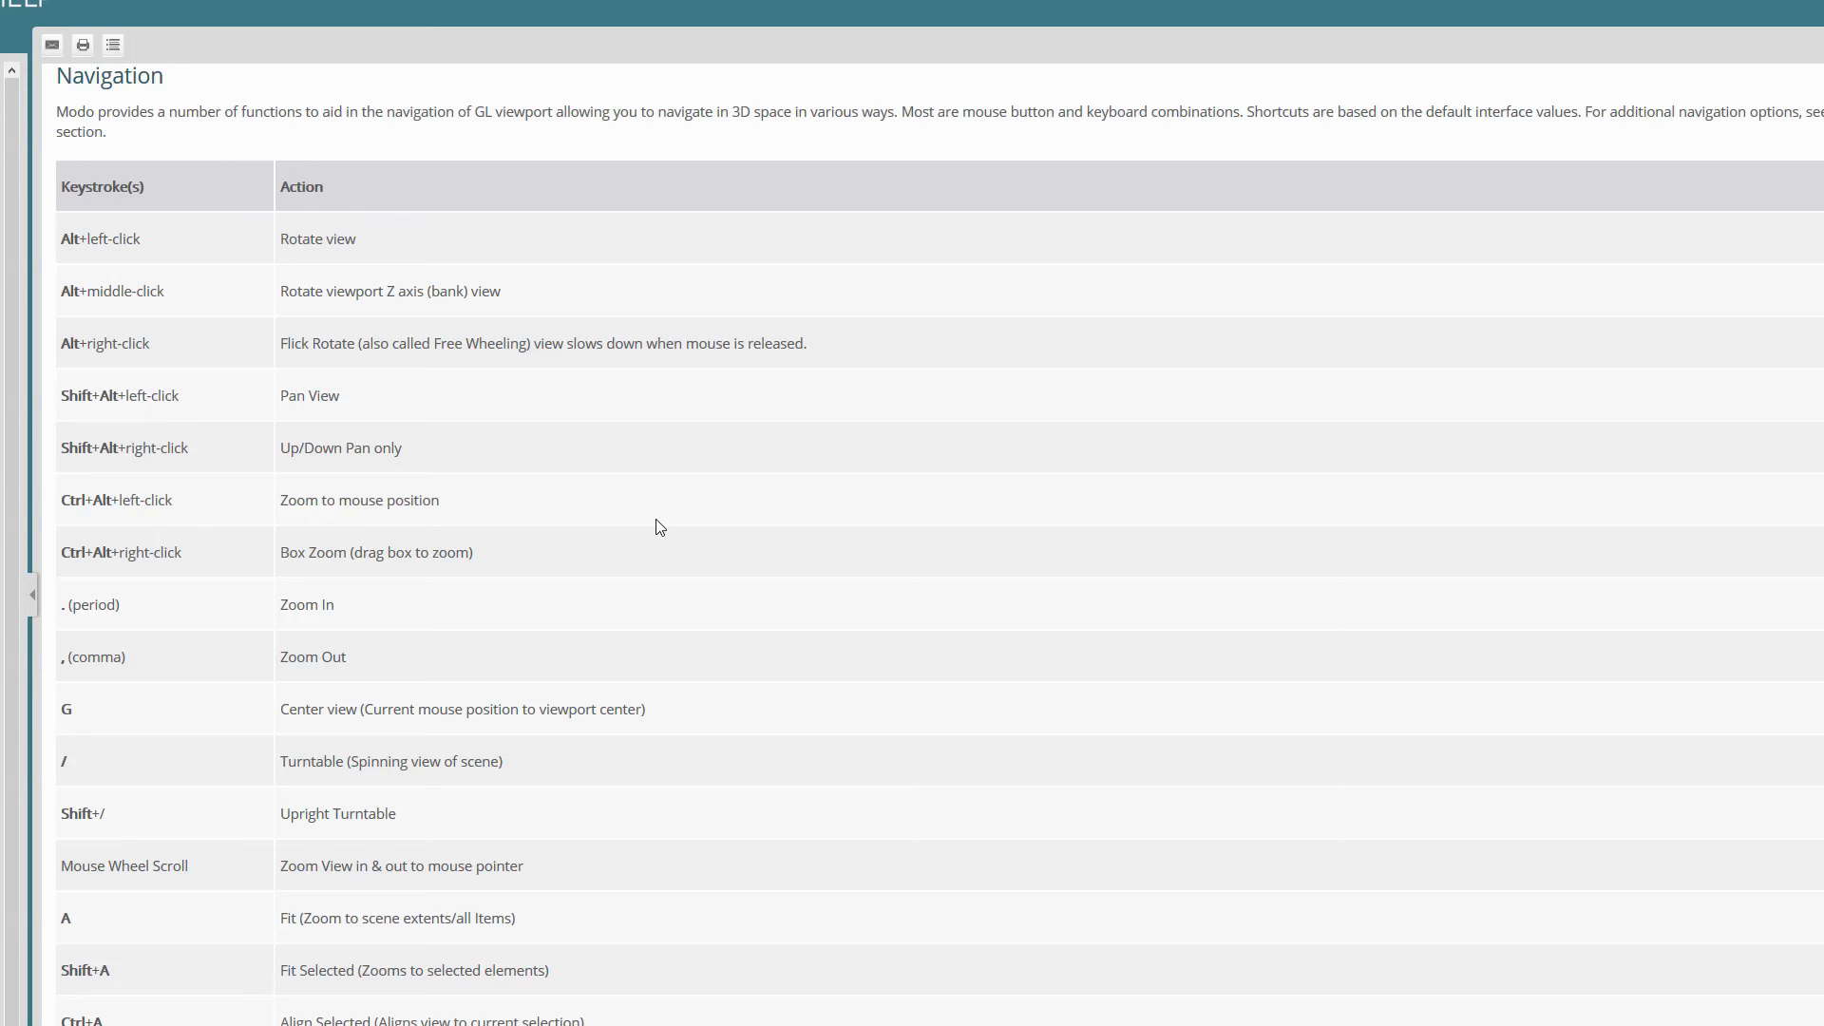
key("alt+Tab")
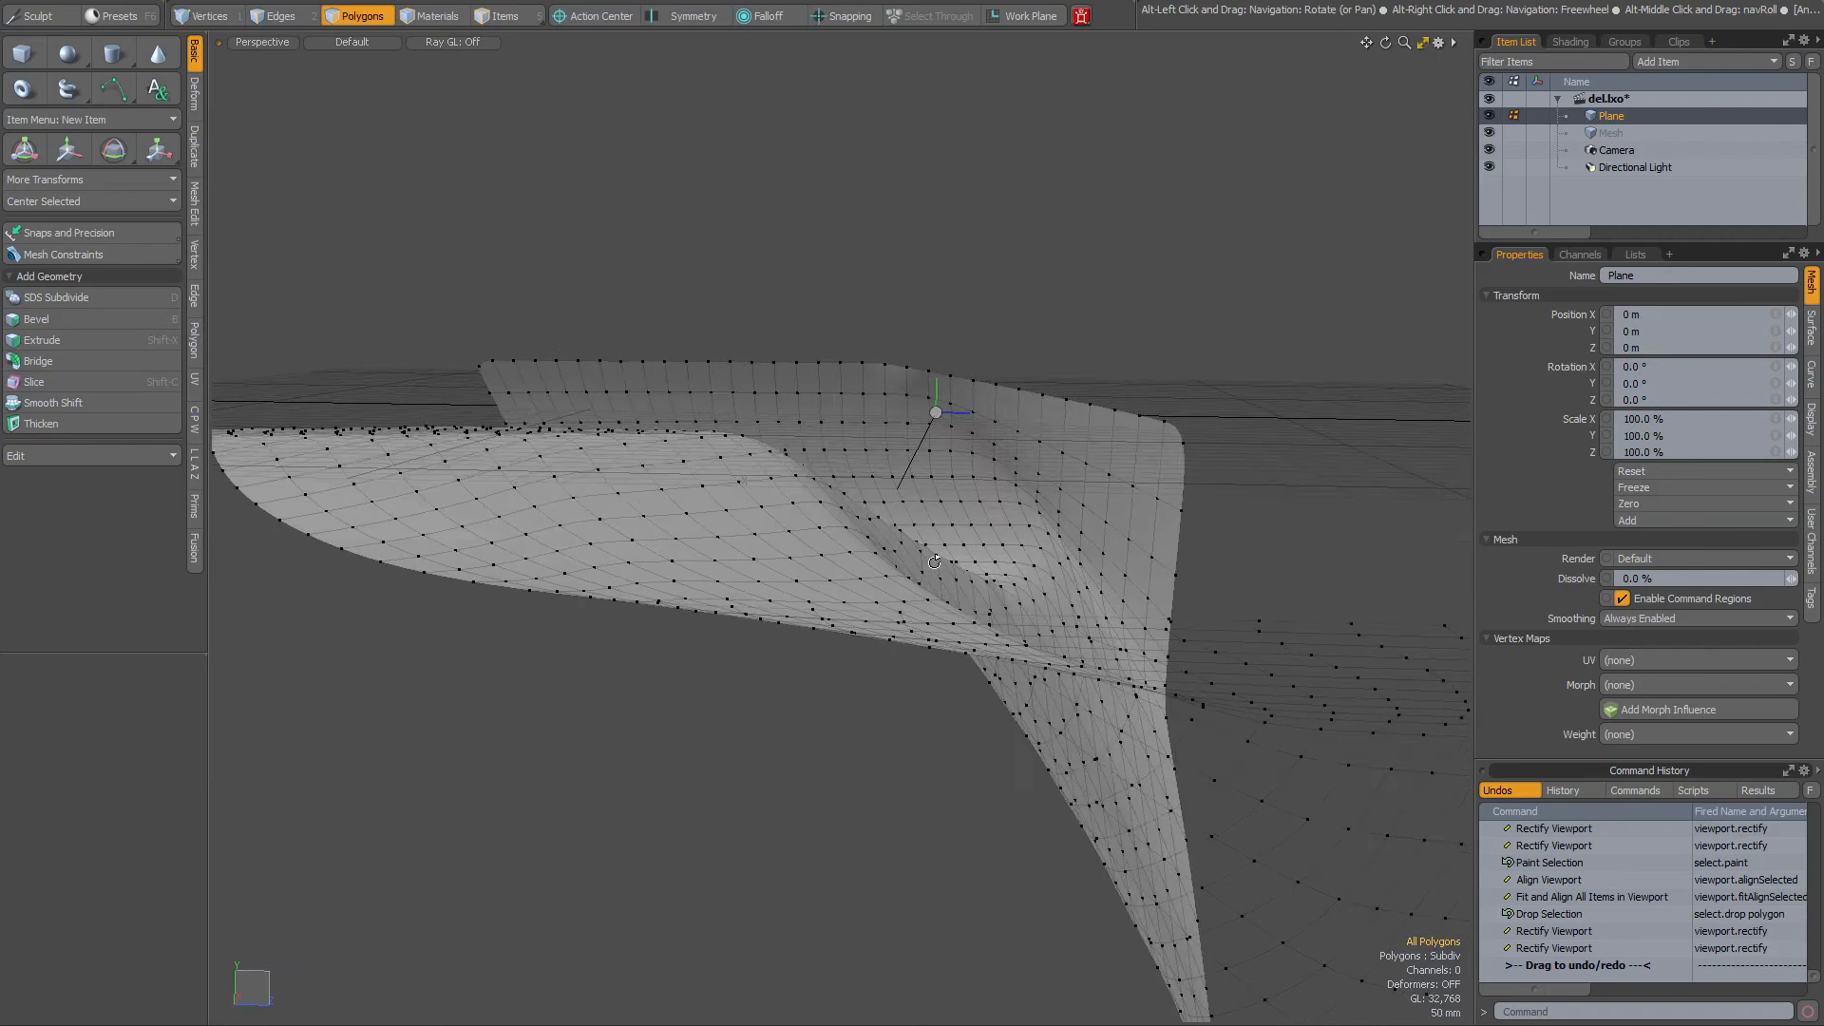
left_click_drag(935, 562, 797, 592, "alt")
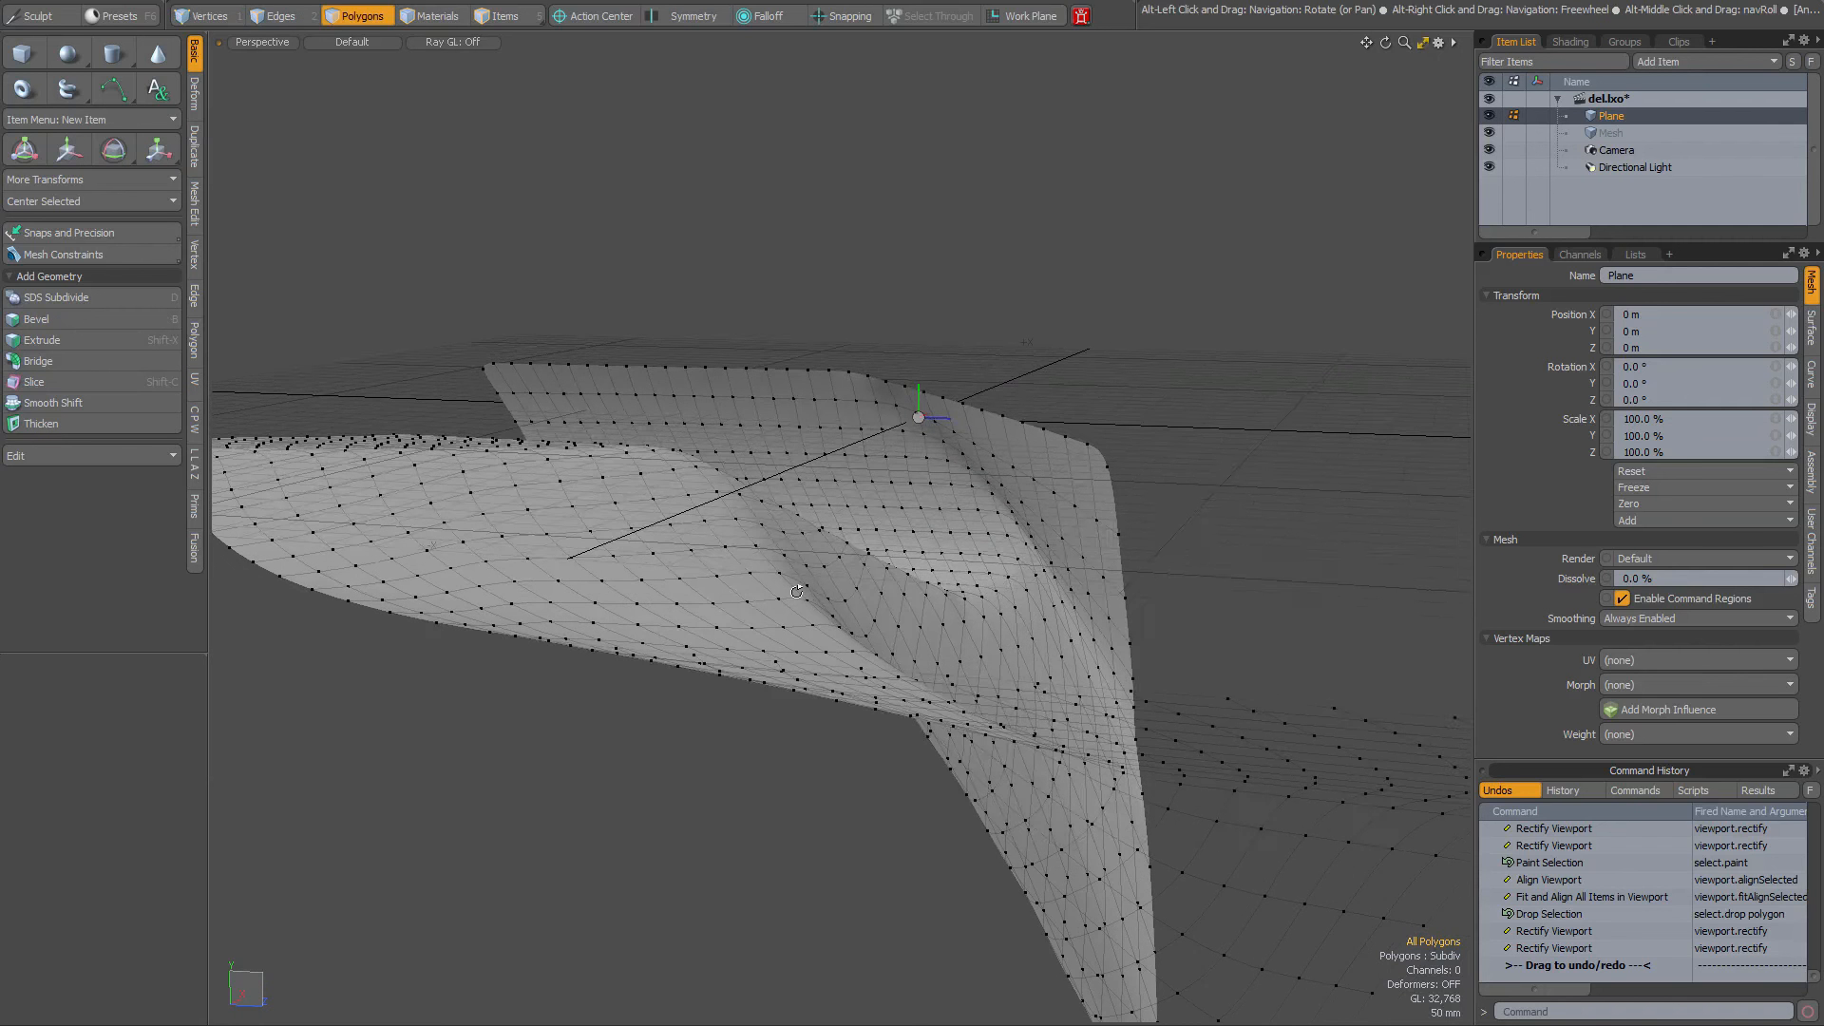
key("alt+Tab")
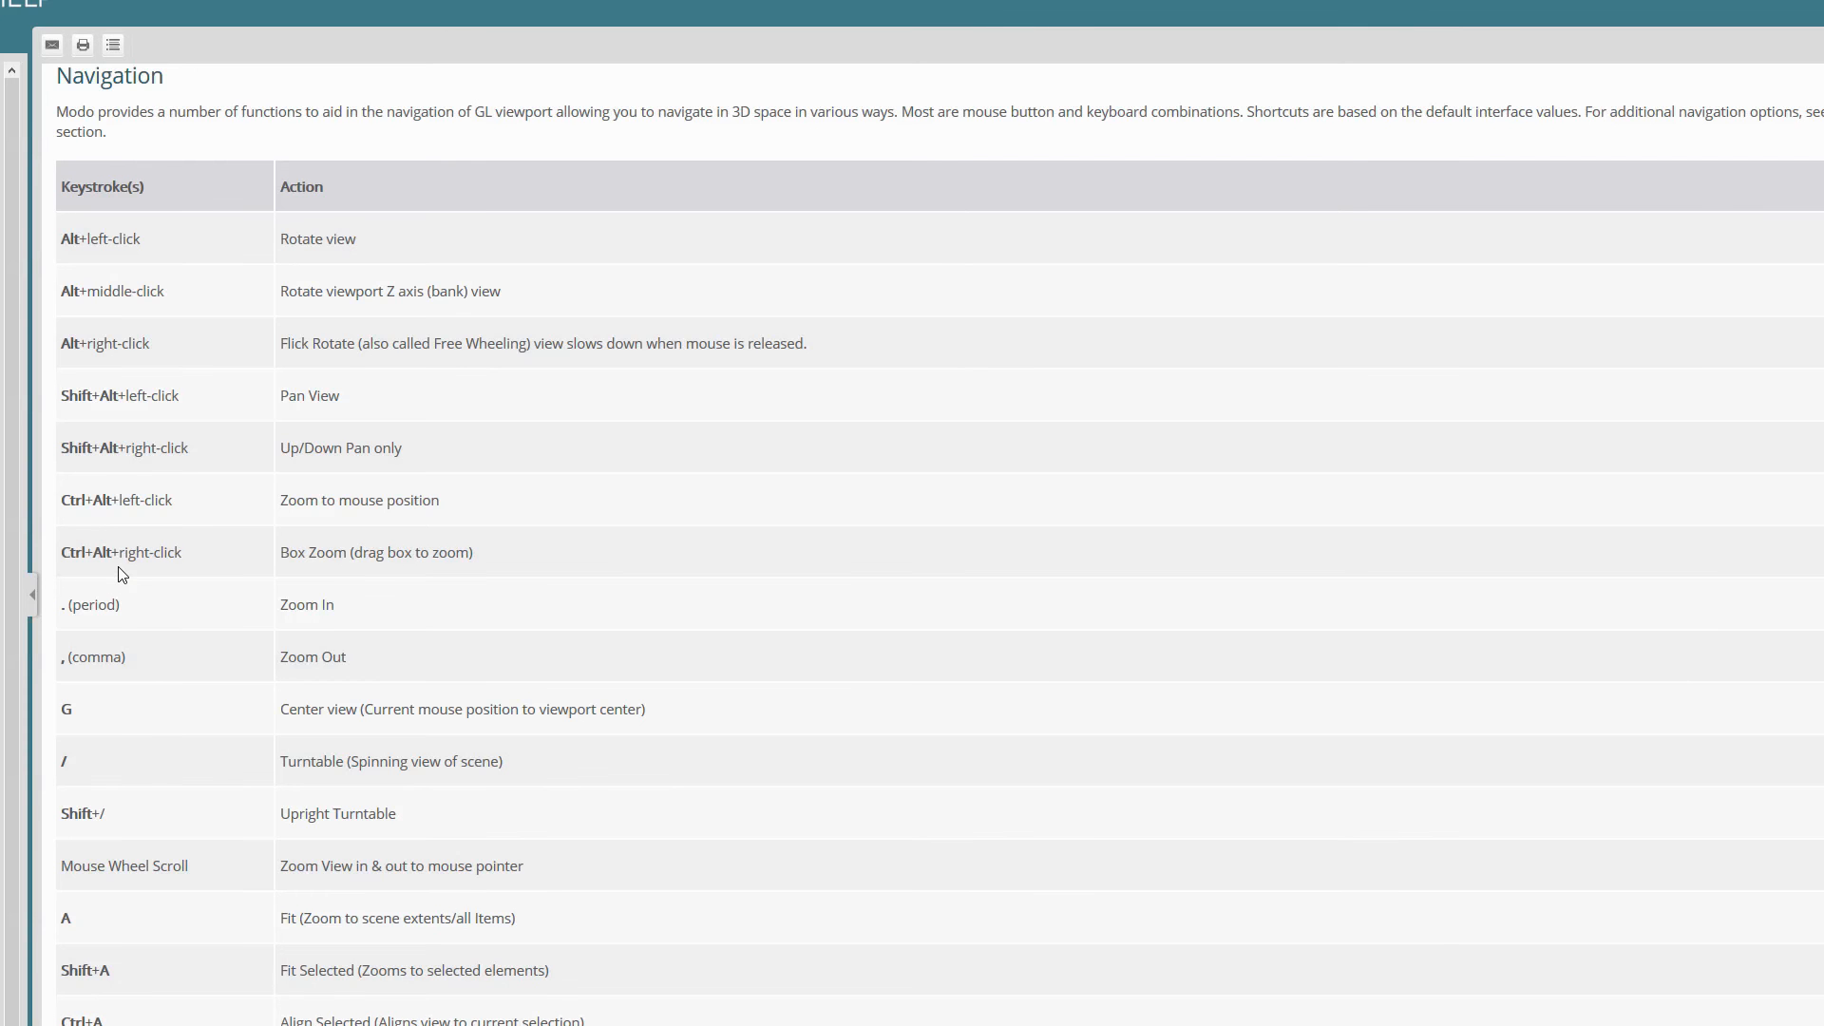
key("alt+Tab")
Paint-select a short row of four polygons on the raised part of the mesh near the origin
right_click_drag(1172, 348, 793, 578, "ctrl+alt")
scroll(948, 574, "down", 5)
left_click_drag(779, 613, 822, 517, "alt+shift")
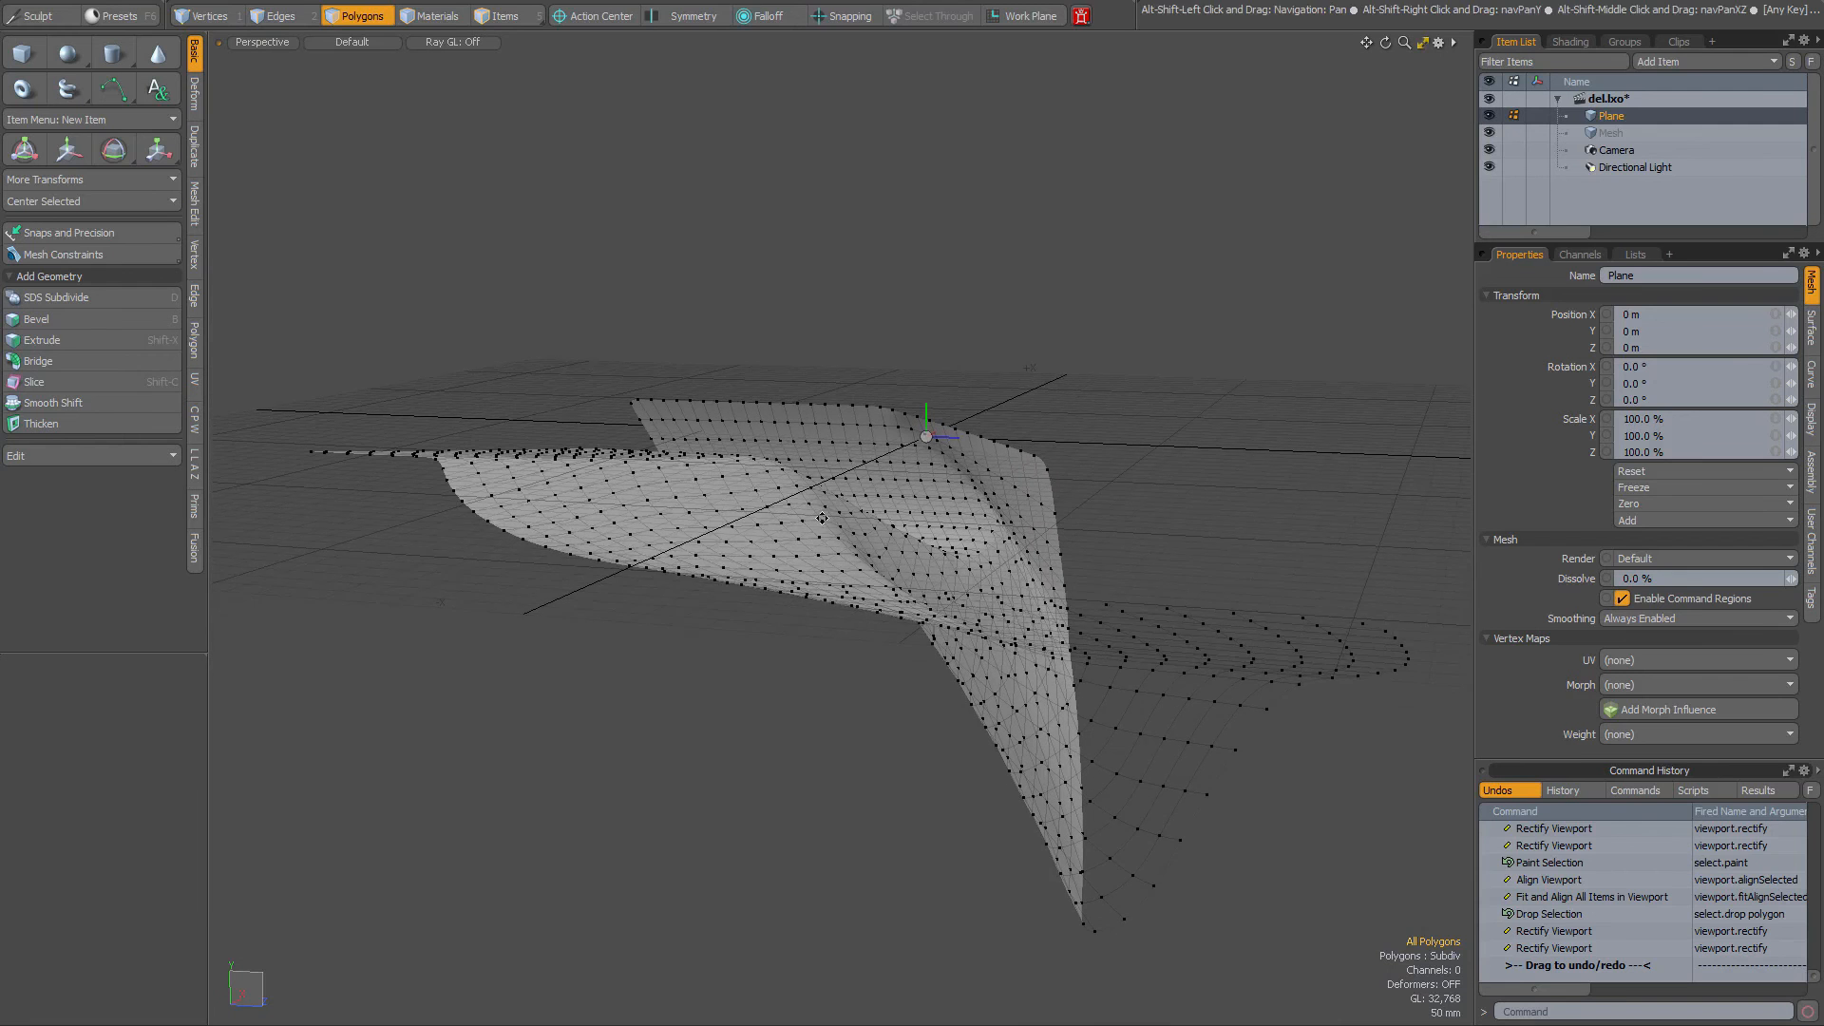
left_click_drag(875, 429, 834, 433)
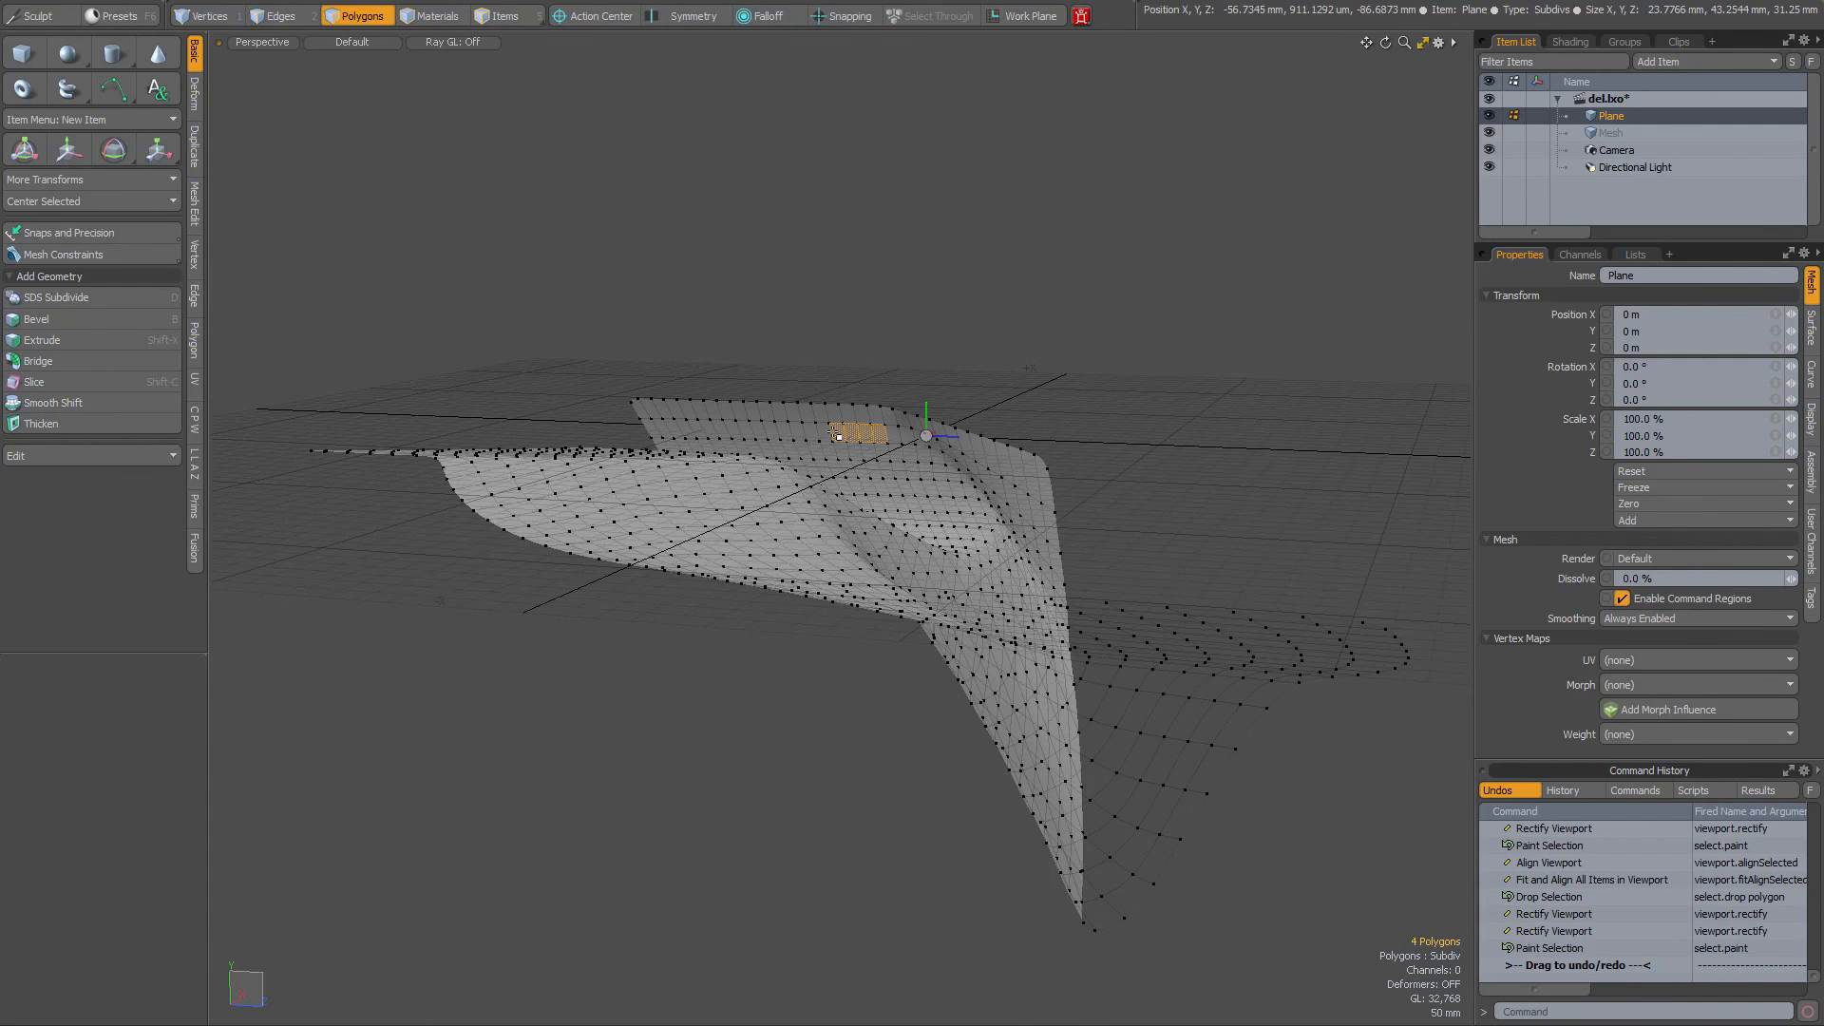
Align, then fit and align the view on the four selected polygons from different angles, and drop the selection
key("shift+g")
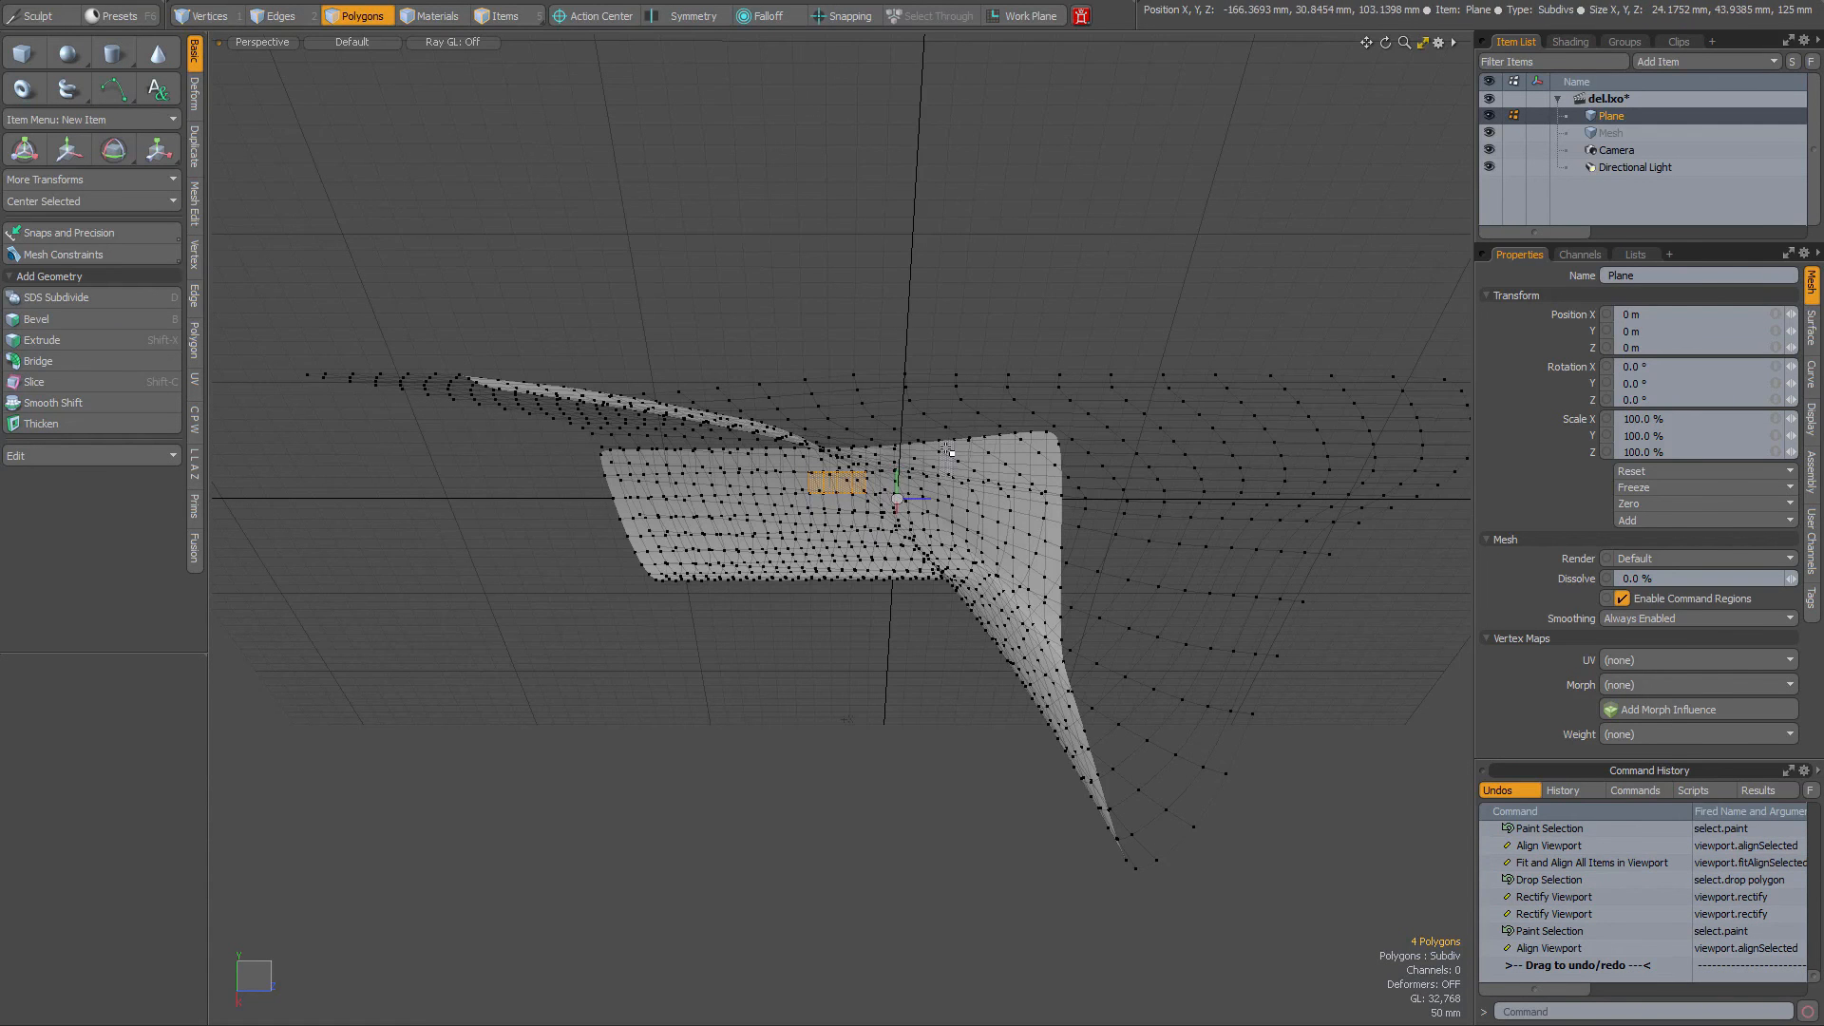
left_click_drag(947, 450, 712, 680, "alt")
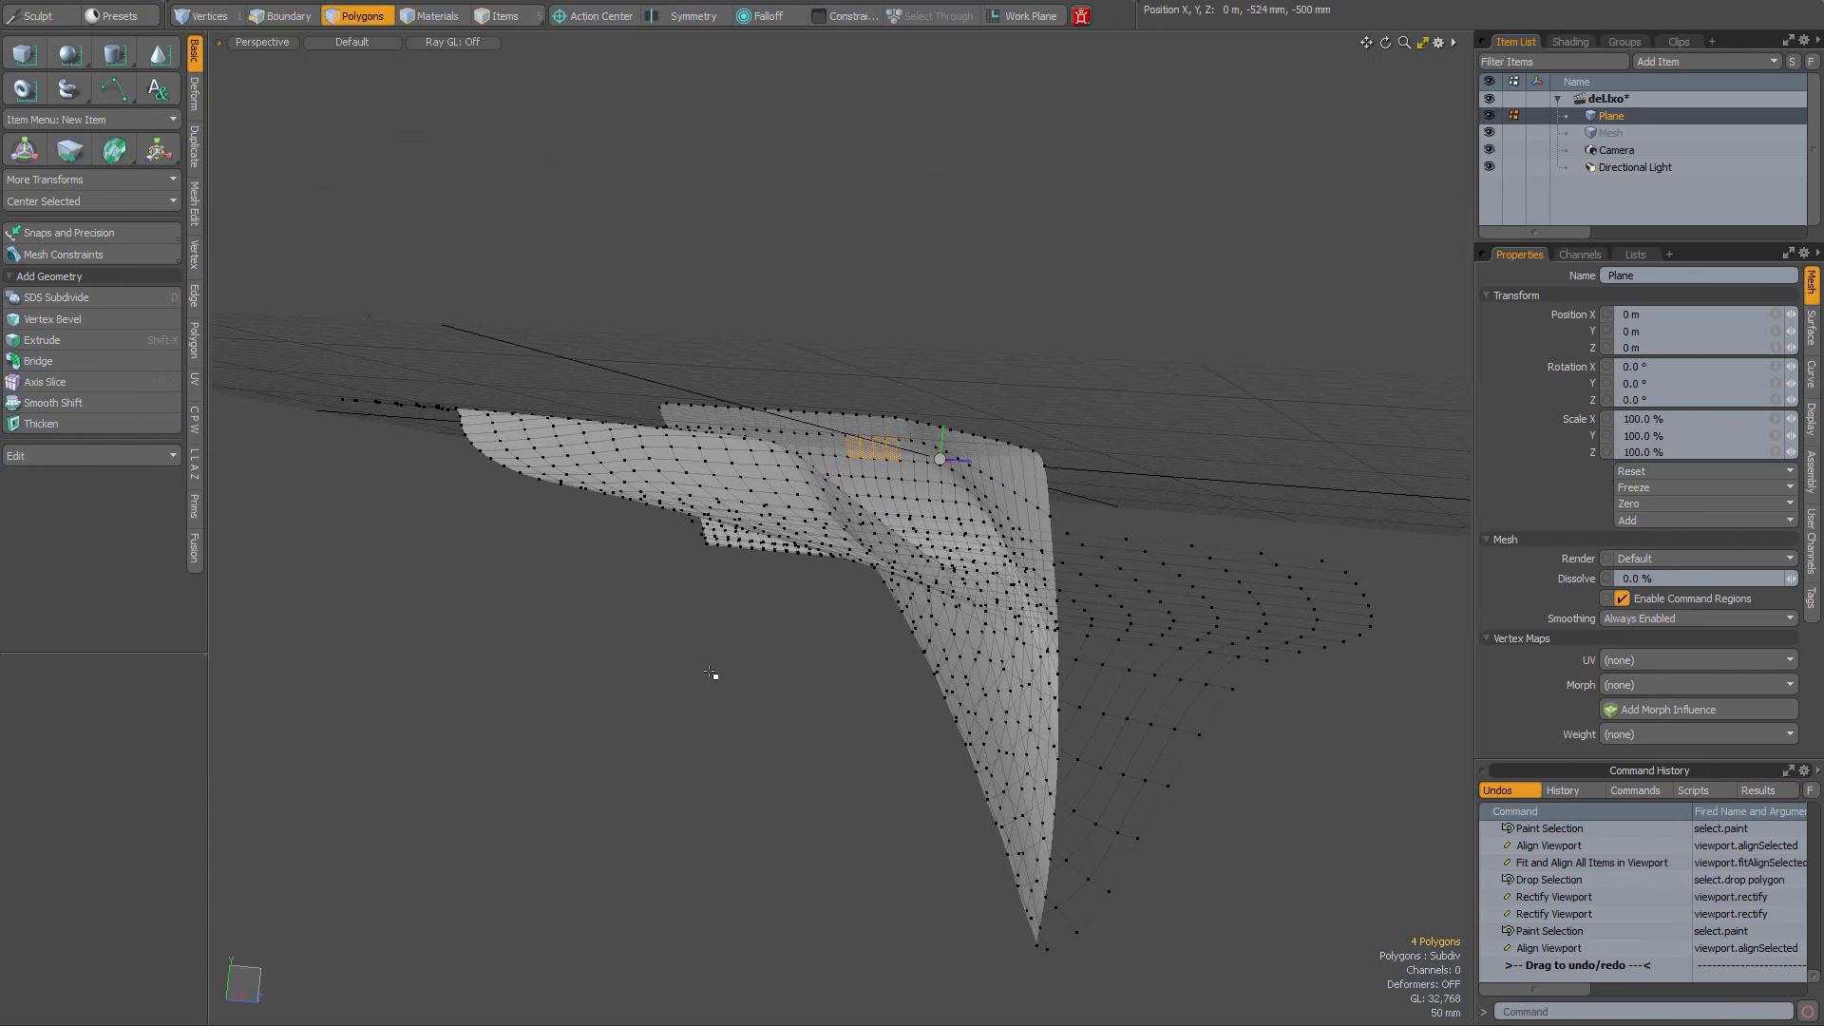
key("shift+g")
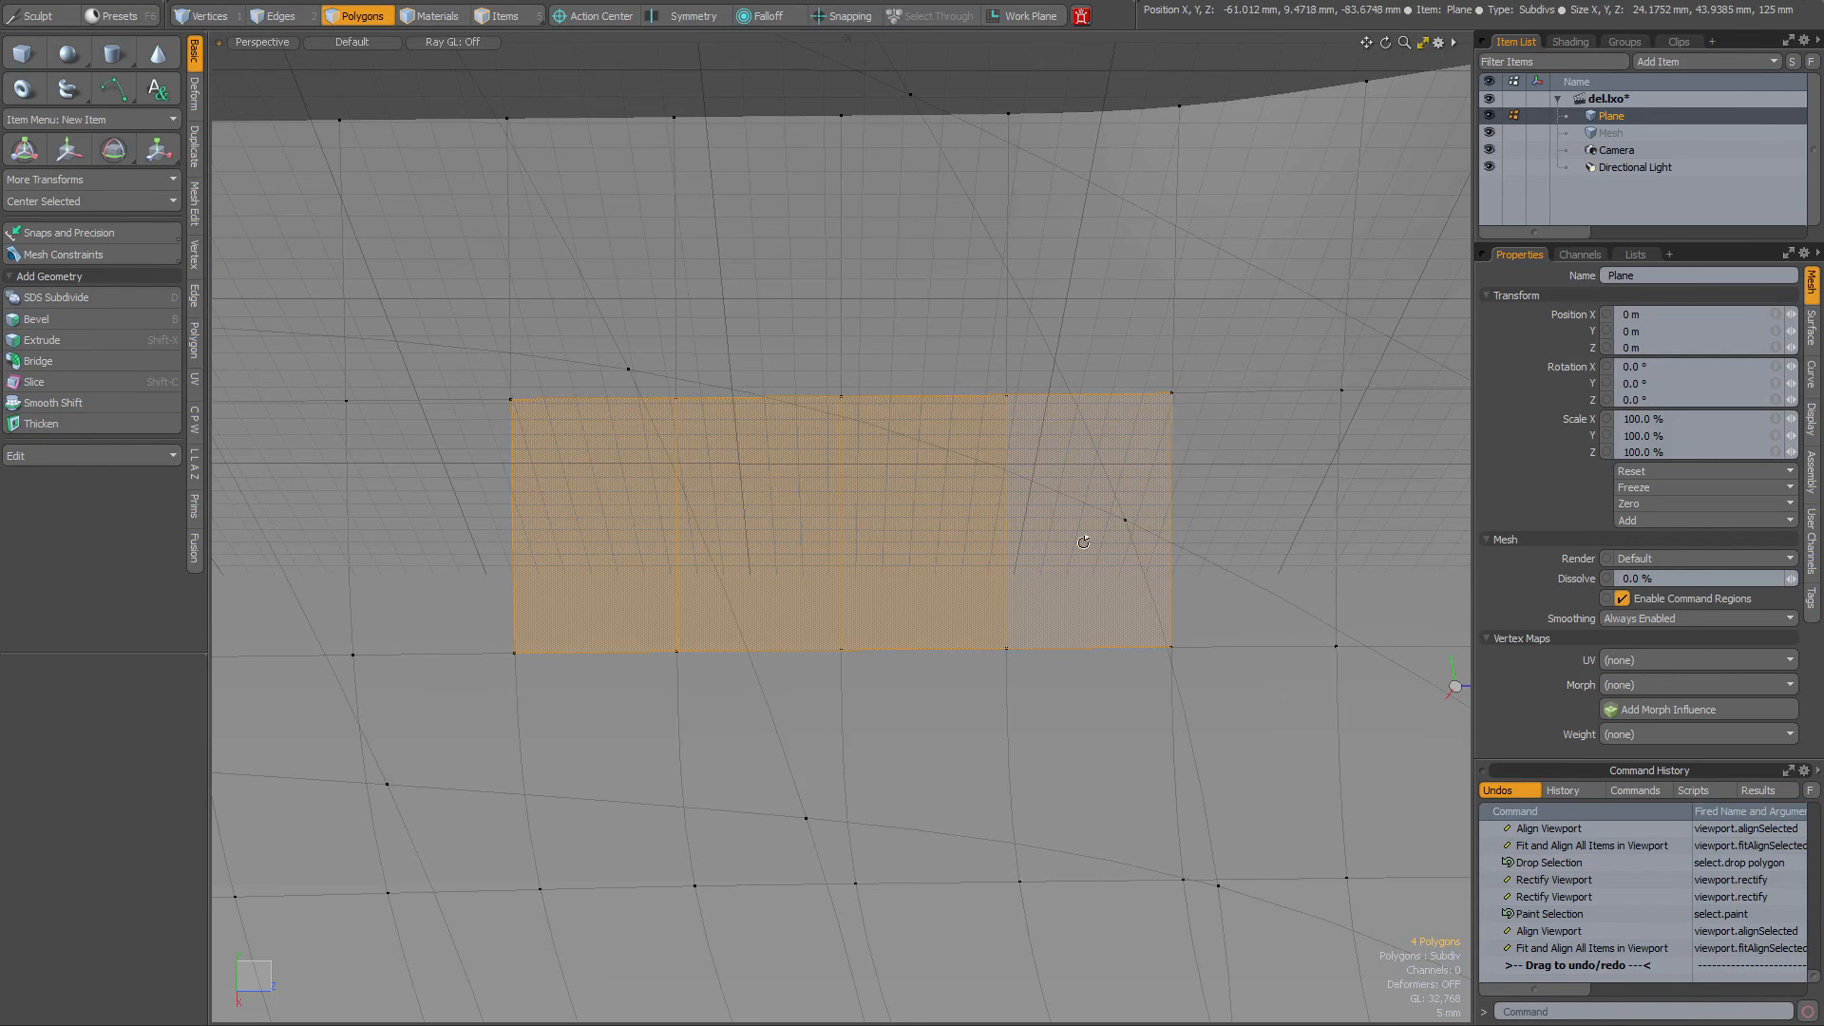
left_click_drag(1083, 541, 905, 600, "alt")
left_click(856, 803)
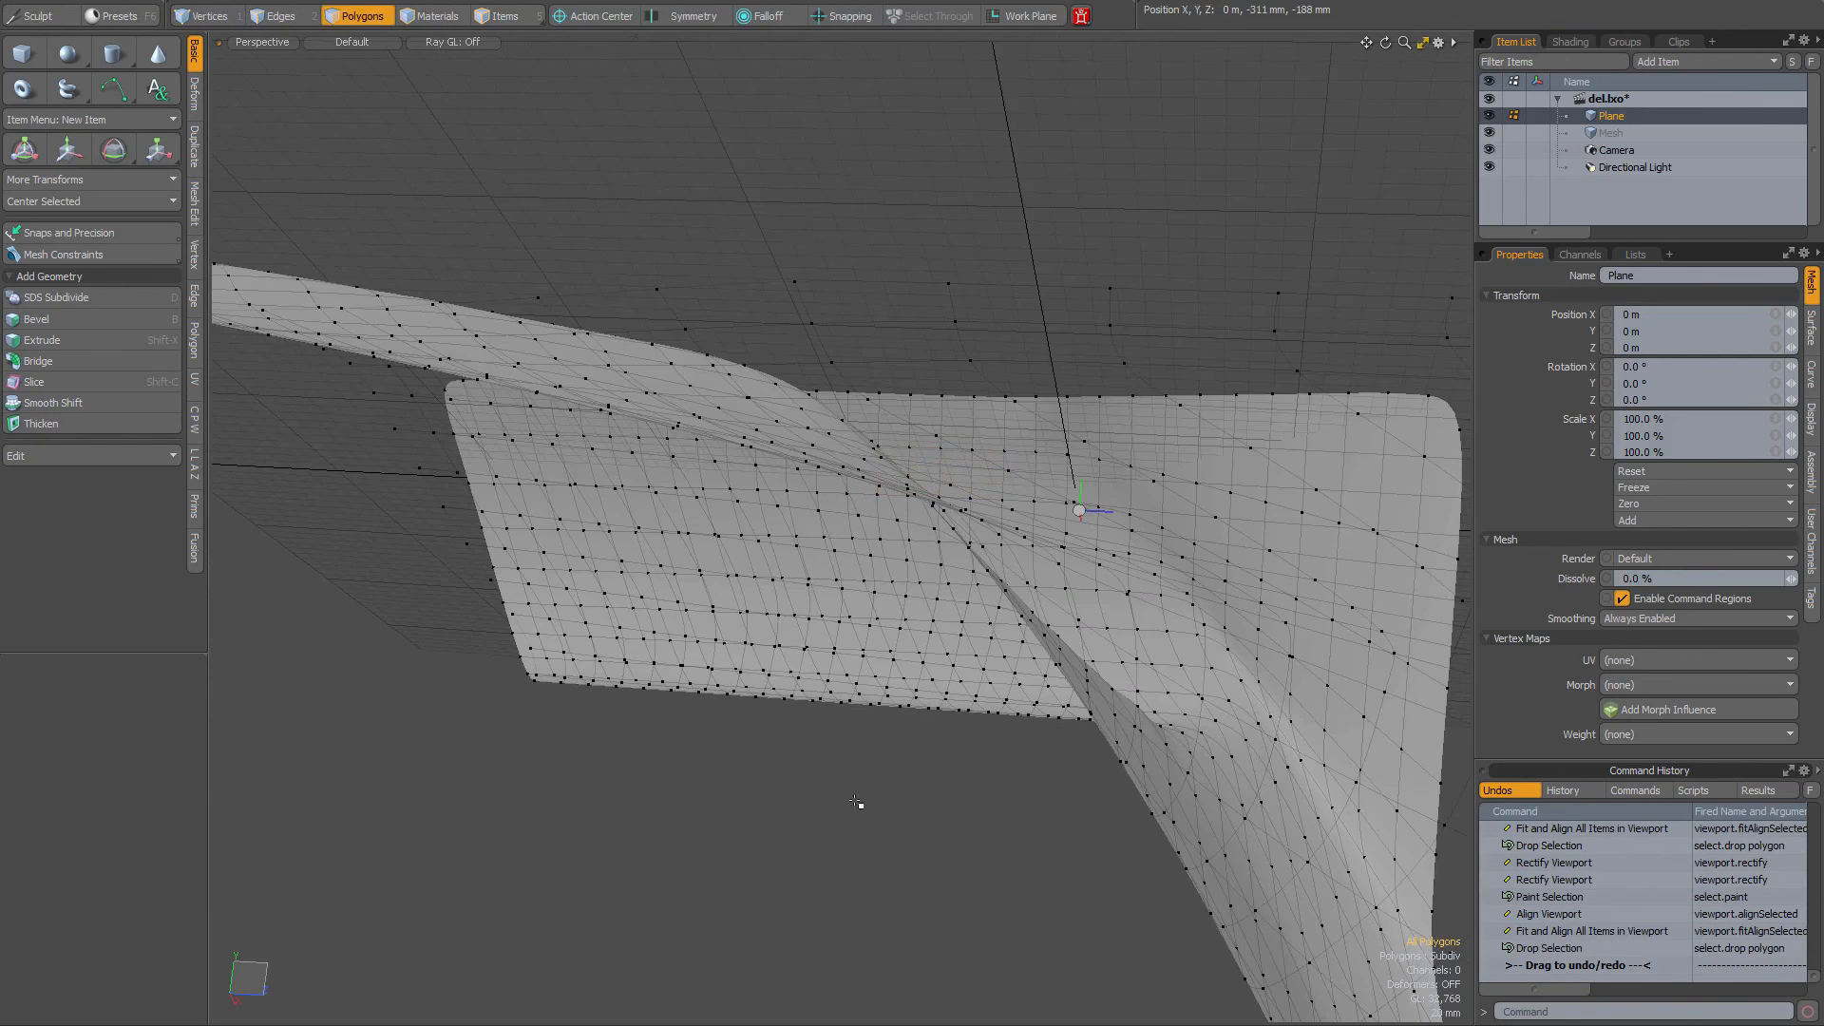
Zoom the view out and back in by four increments each, and rectify it after tilting
scroll(856, 802, "down", 4)
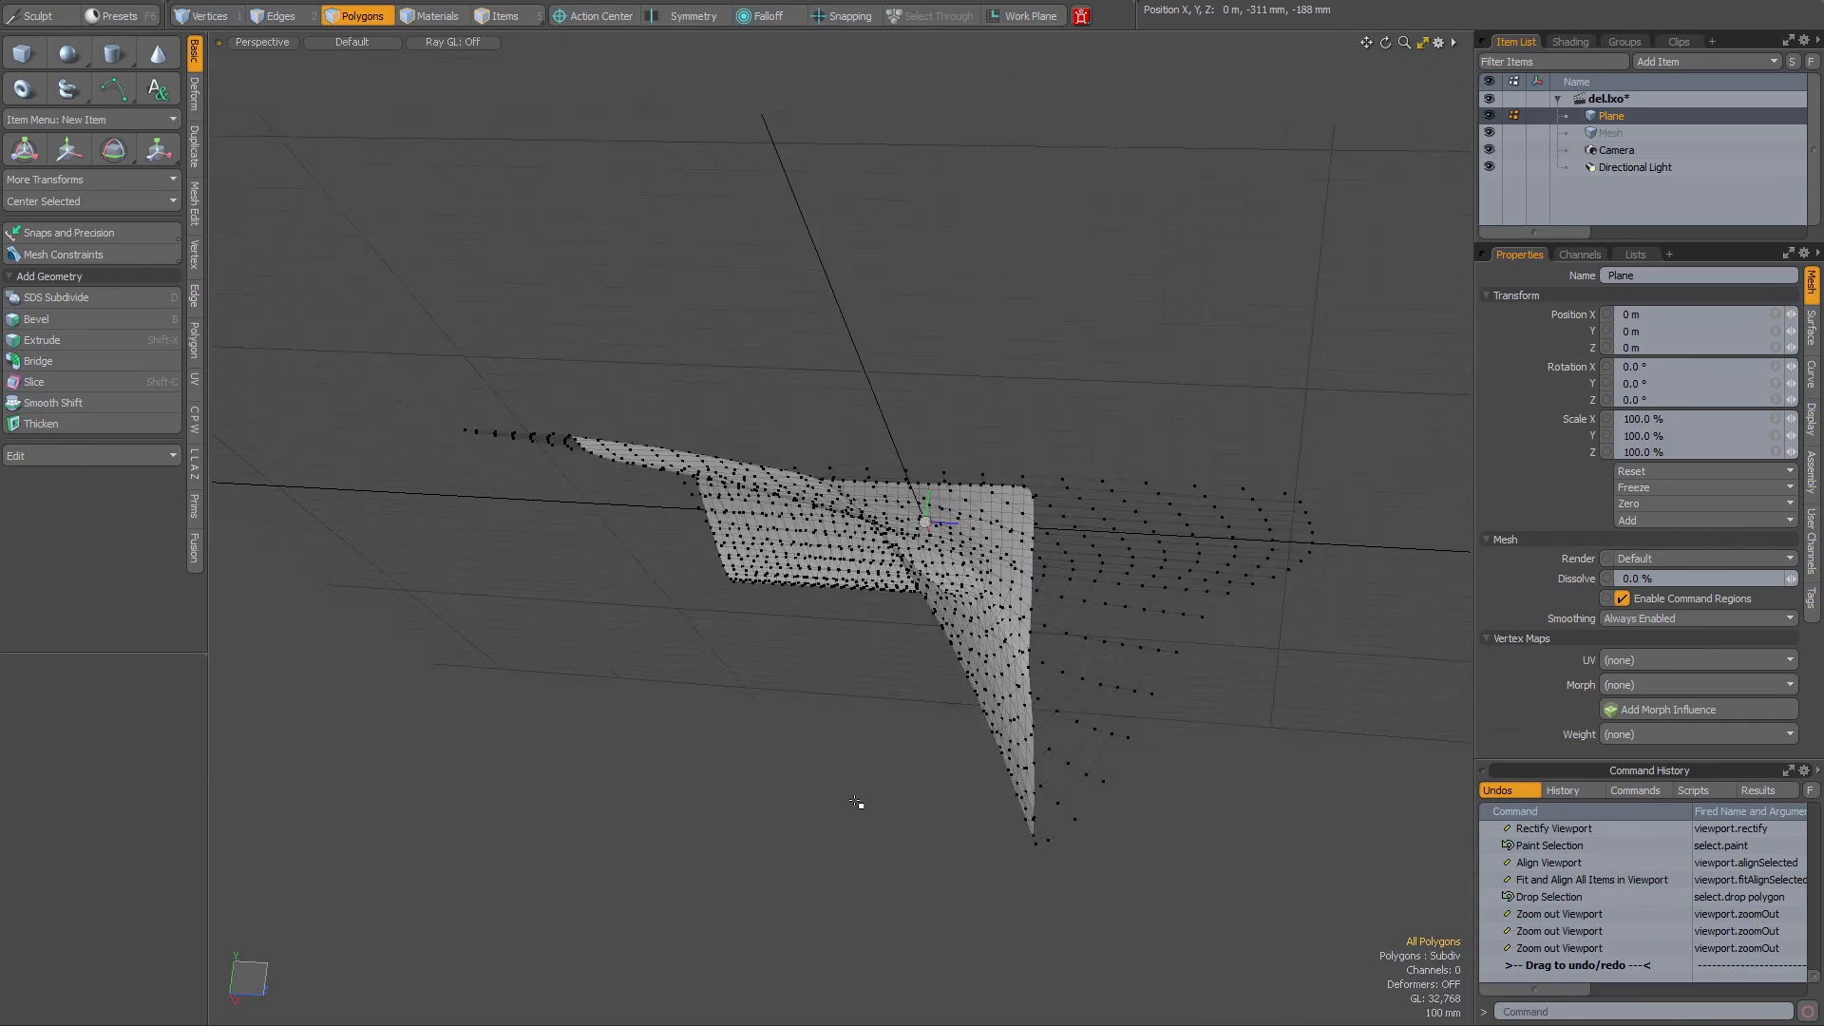
scroll(856, 803, "up", 4)
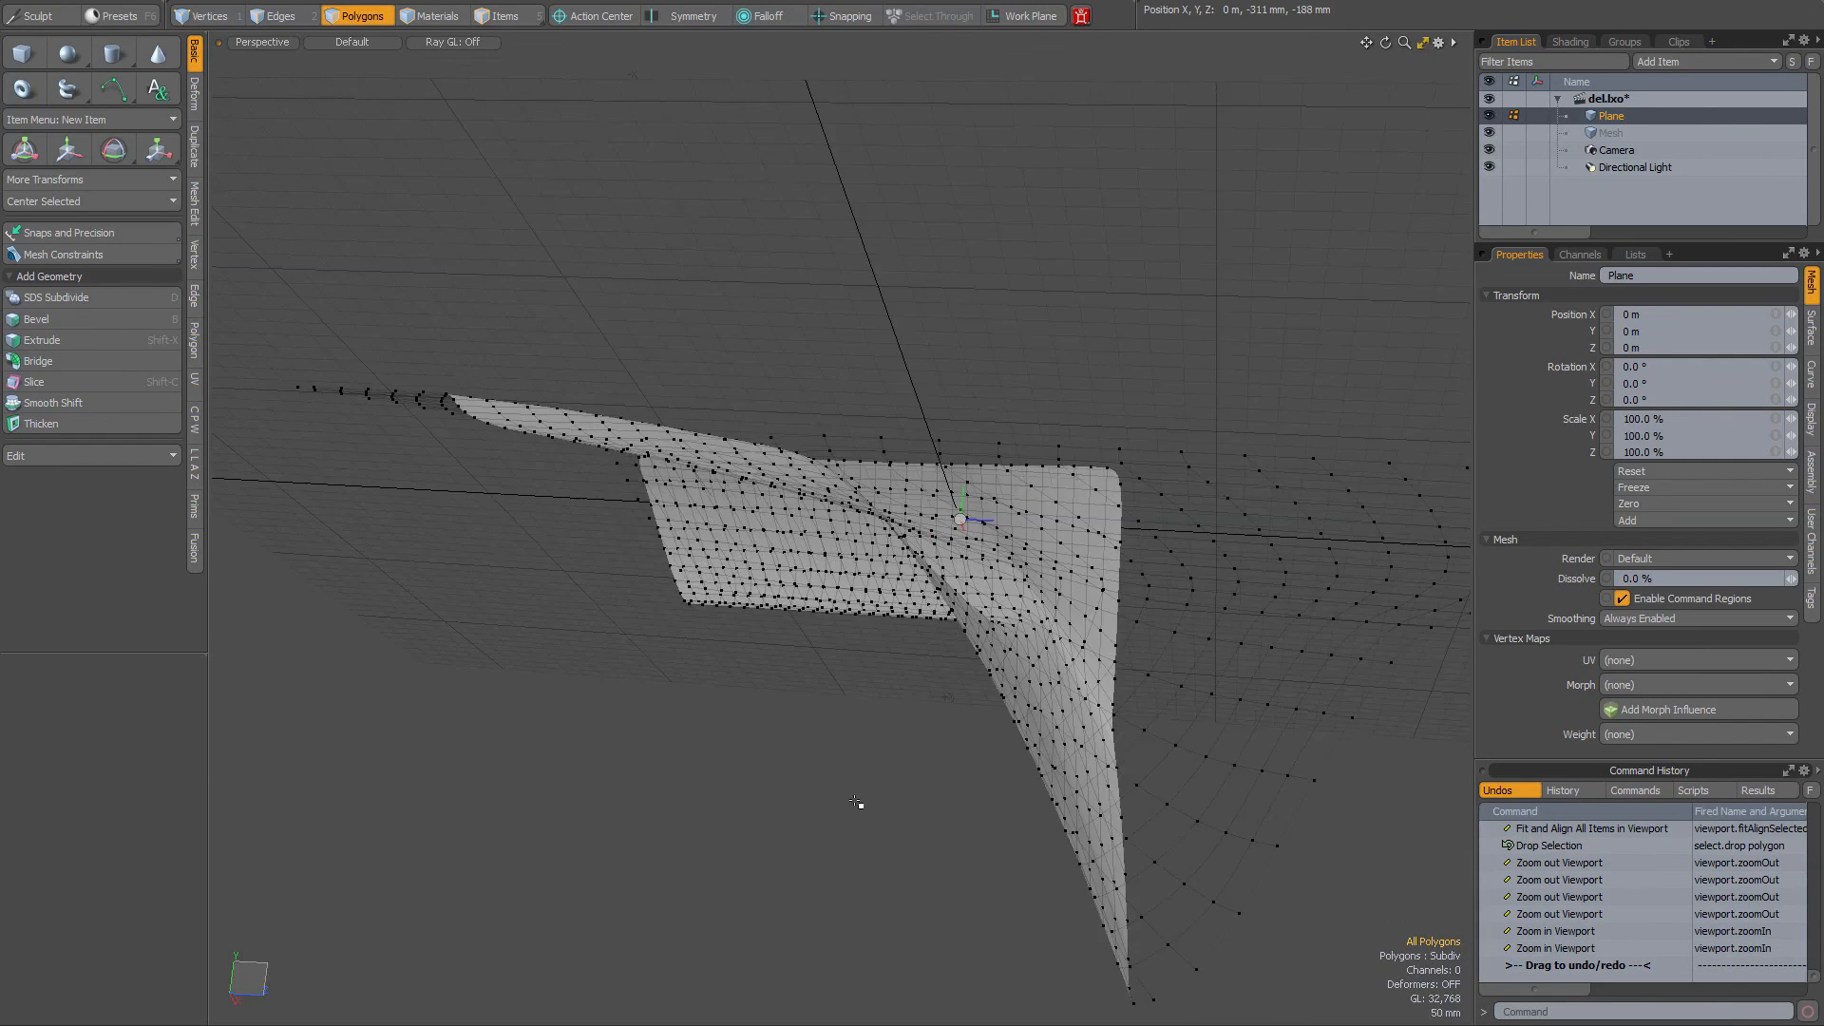
left_click_drag(1241, 452, 1298, 618, "alt")
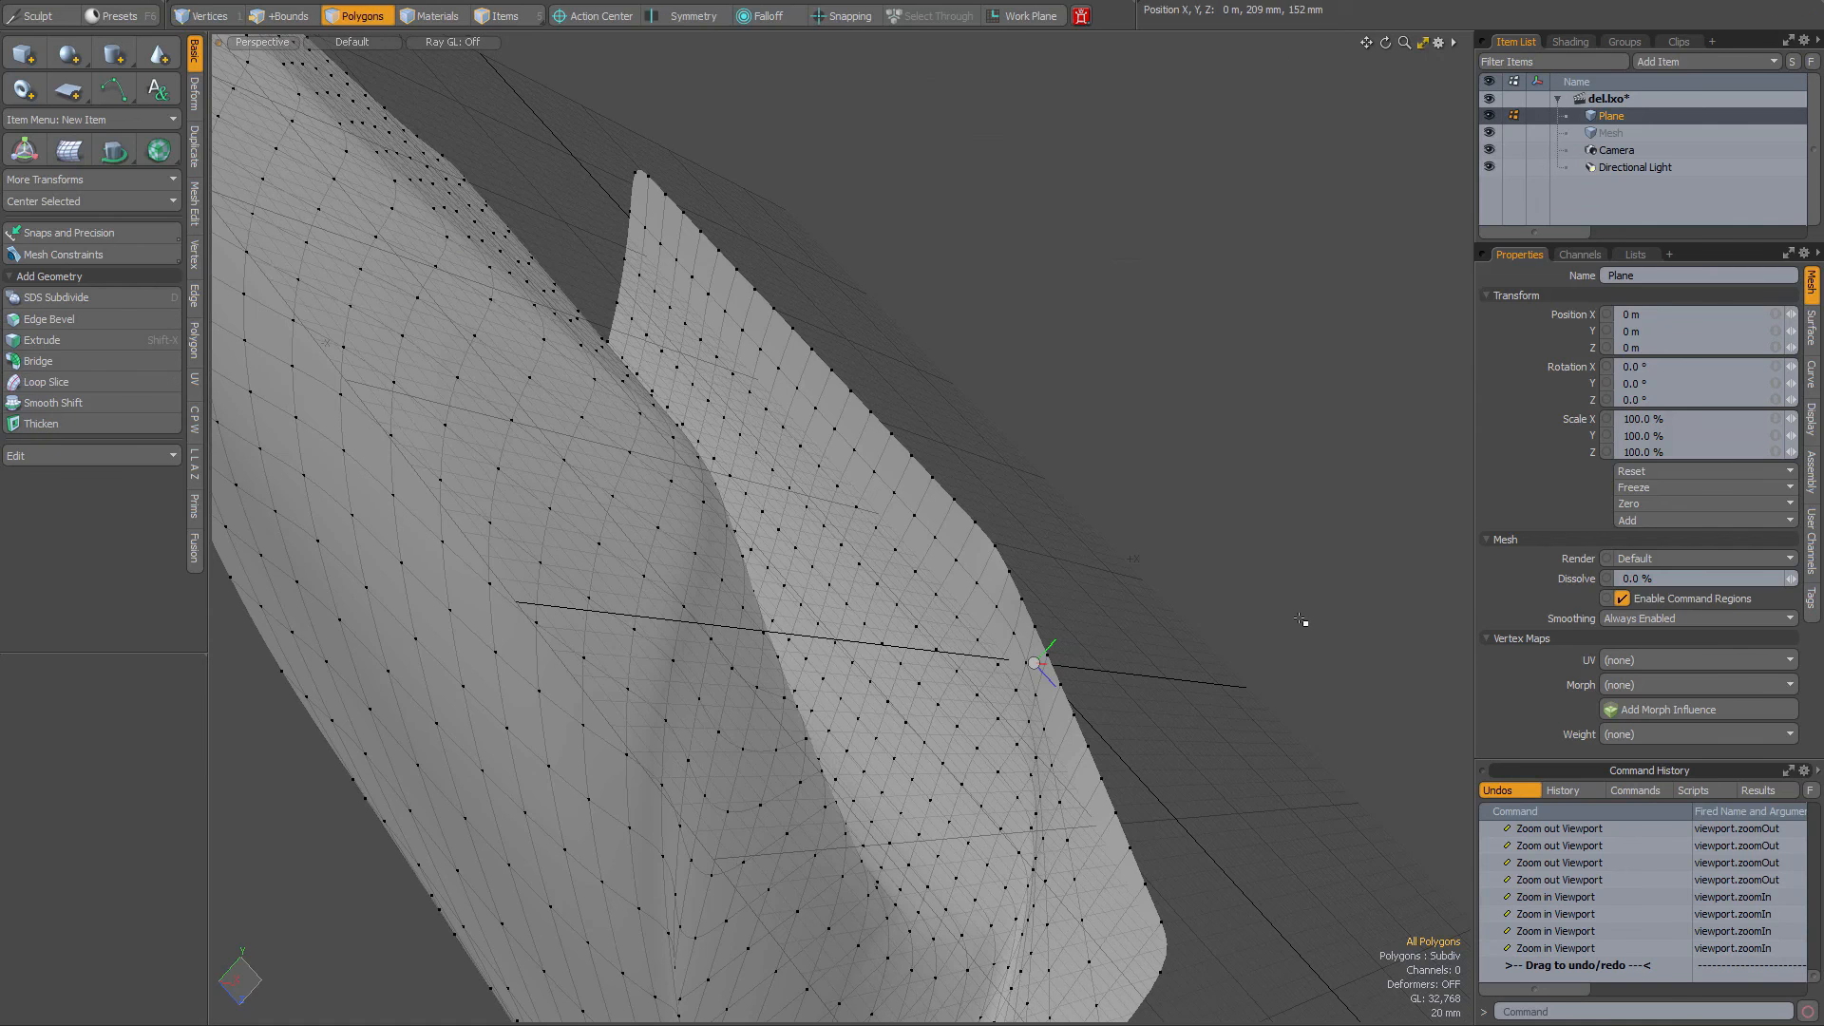
key("Home")
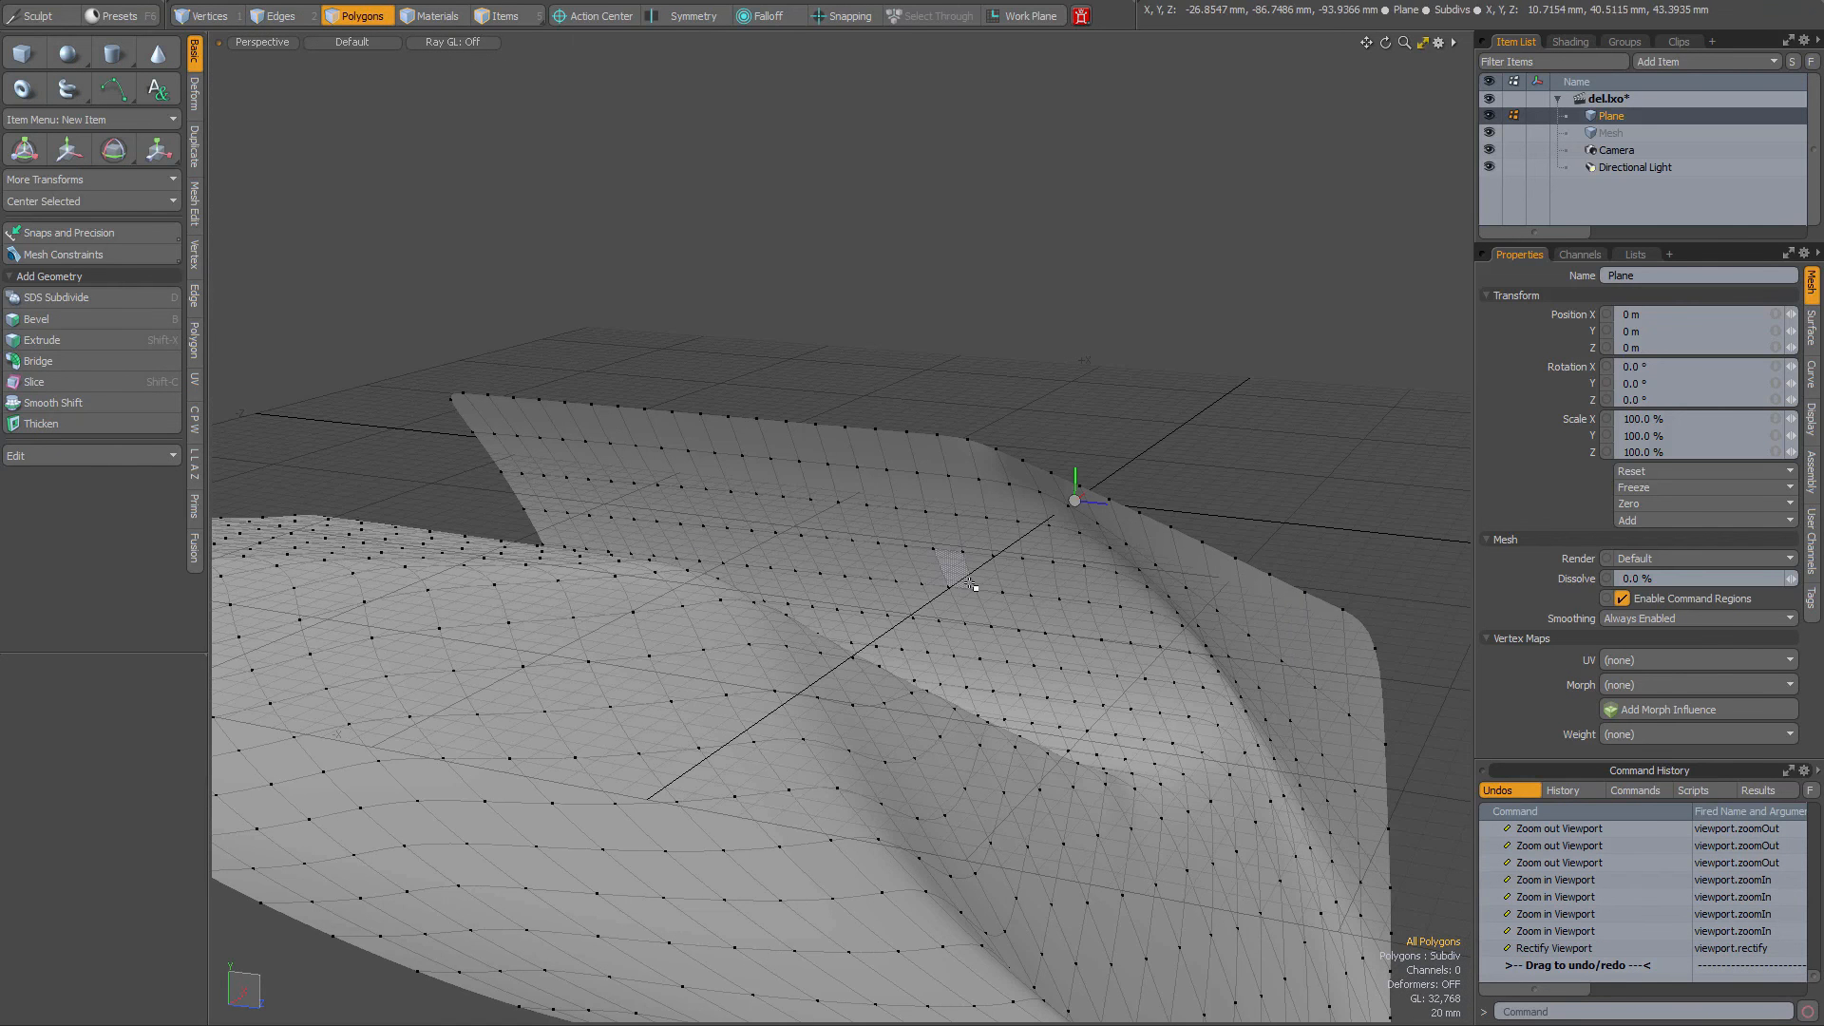
Check the Center view entry in the Firefox help page, and center the MODO view on the near wing of the mesh
key("alt+Tab")
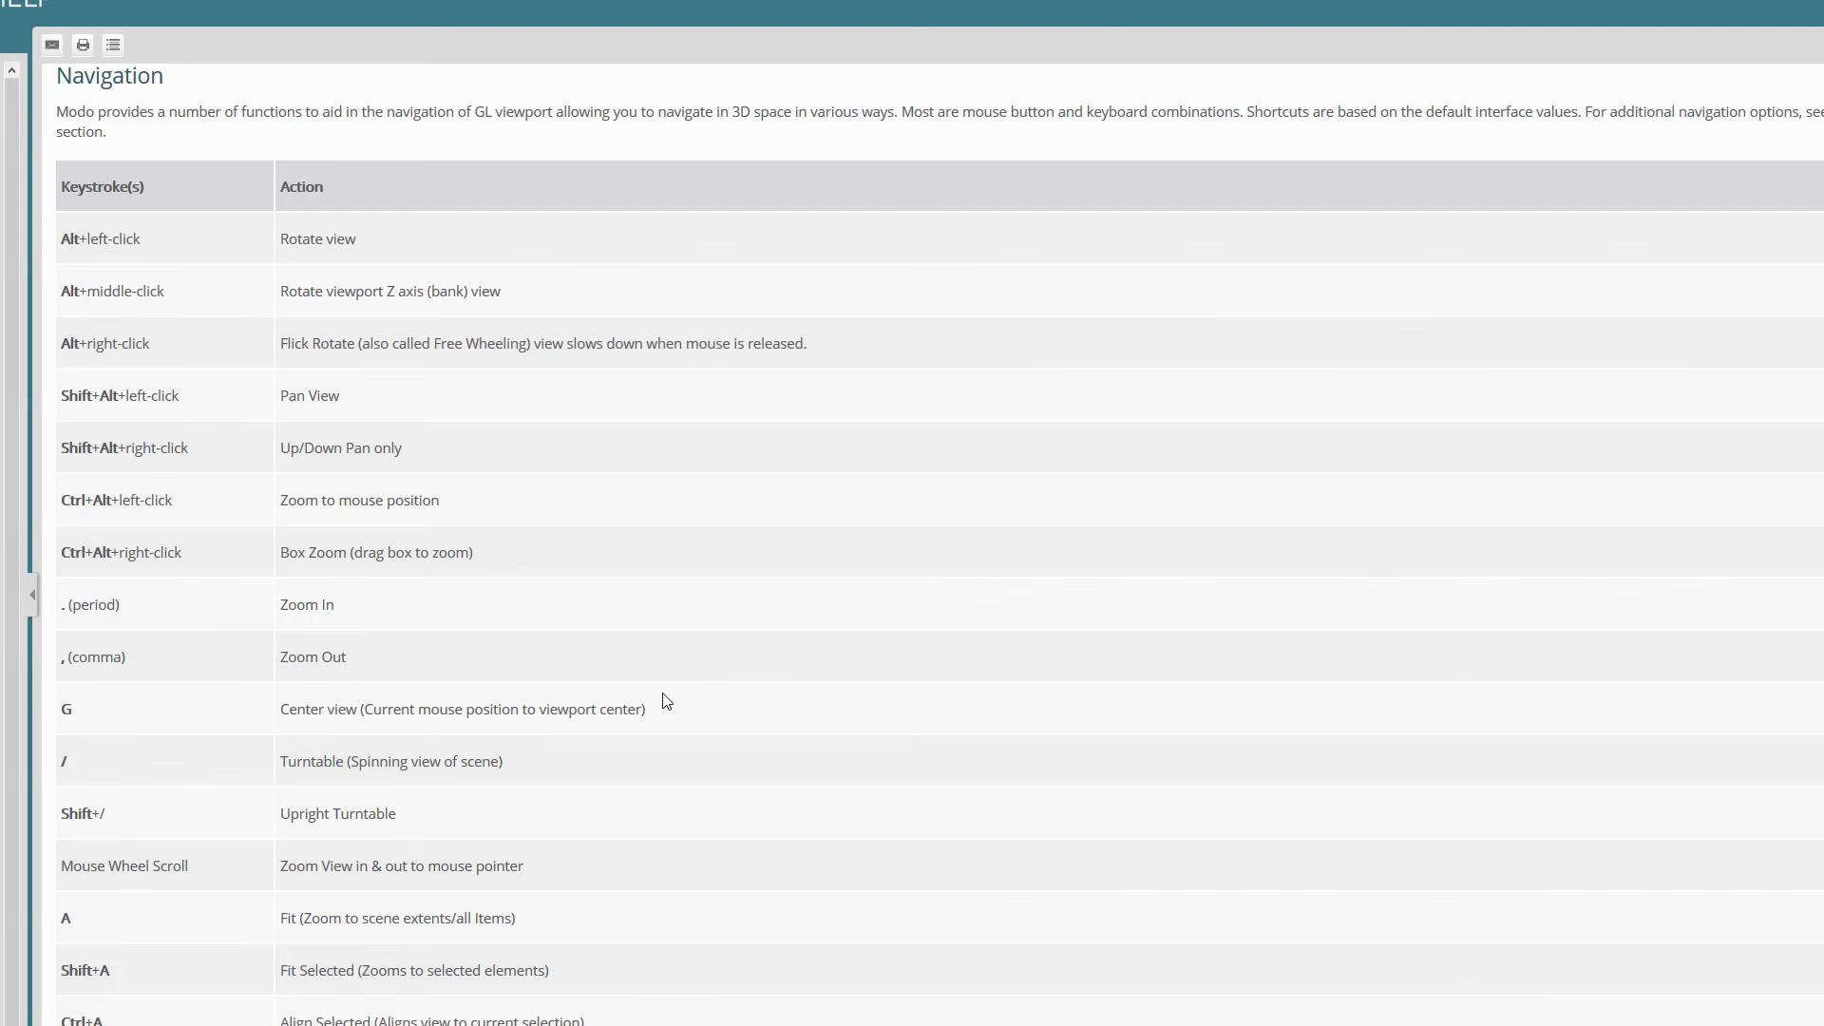
key("alt+Tab")
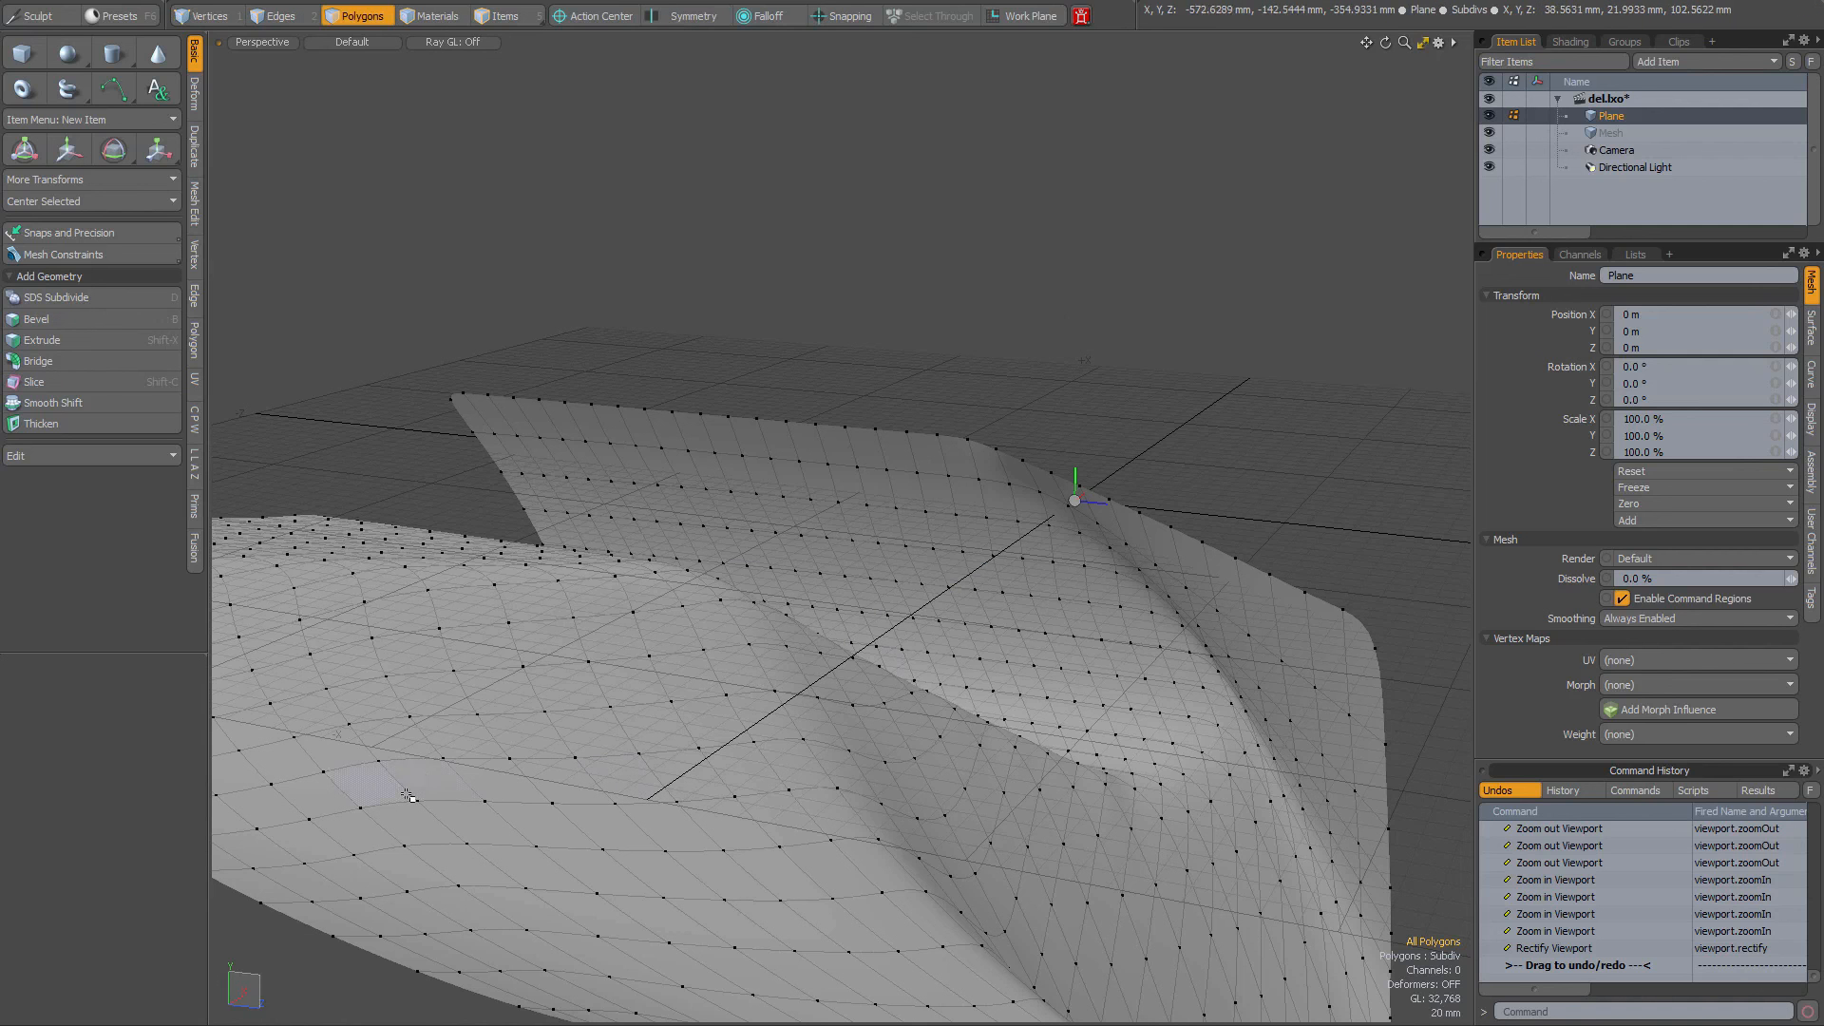
key("g")
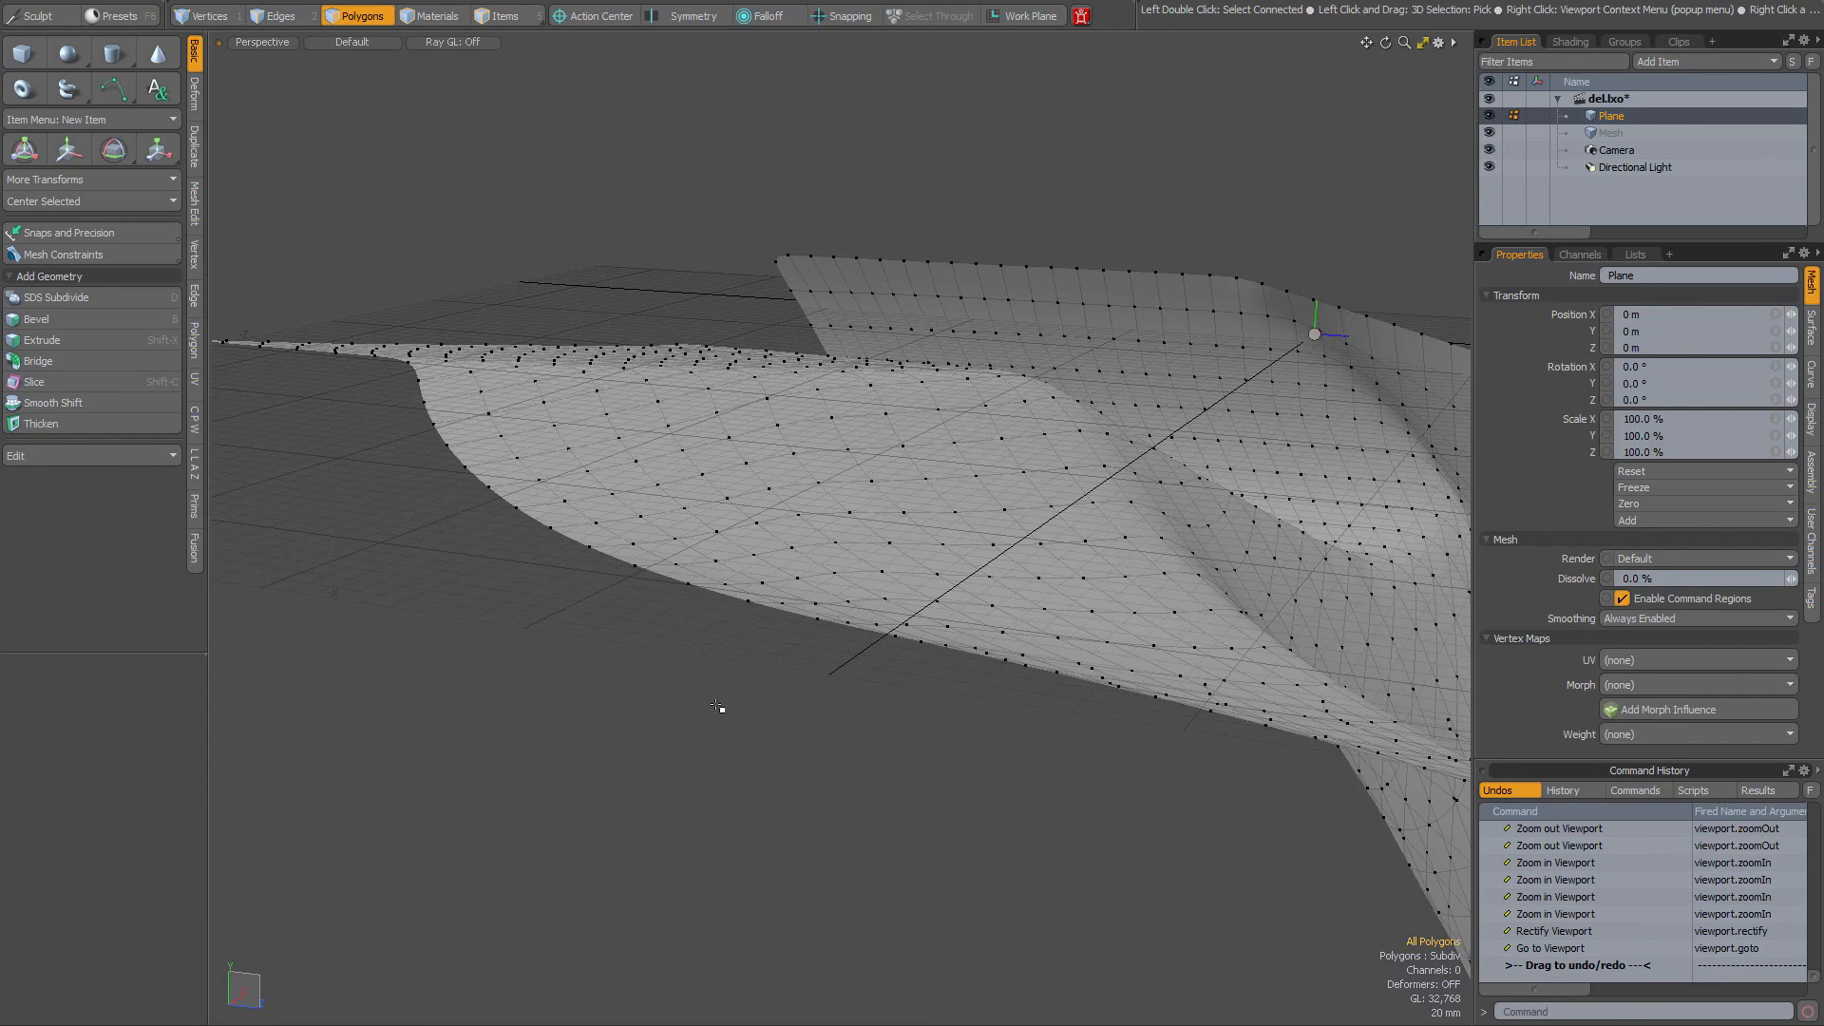
Turn the view around the mesh with the turntable, recheck the Navigation table in the Firefox help page, and return to MODO
left_click_drag(718, 706, 781, 620, "alt")
key("alt+Tab")
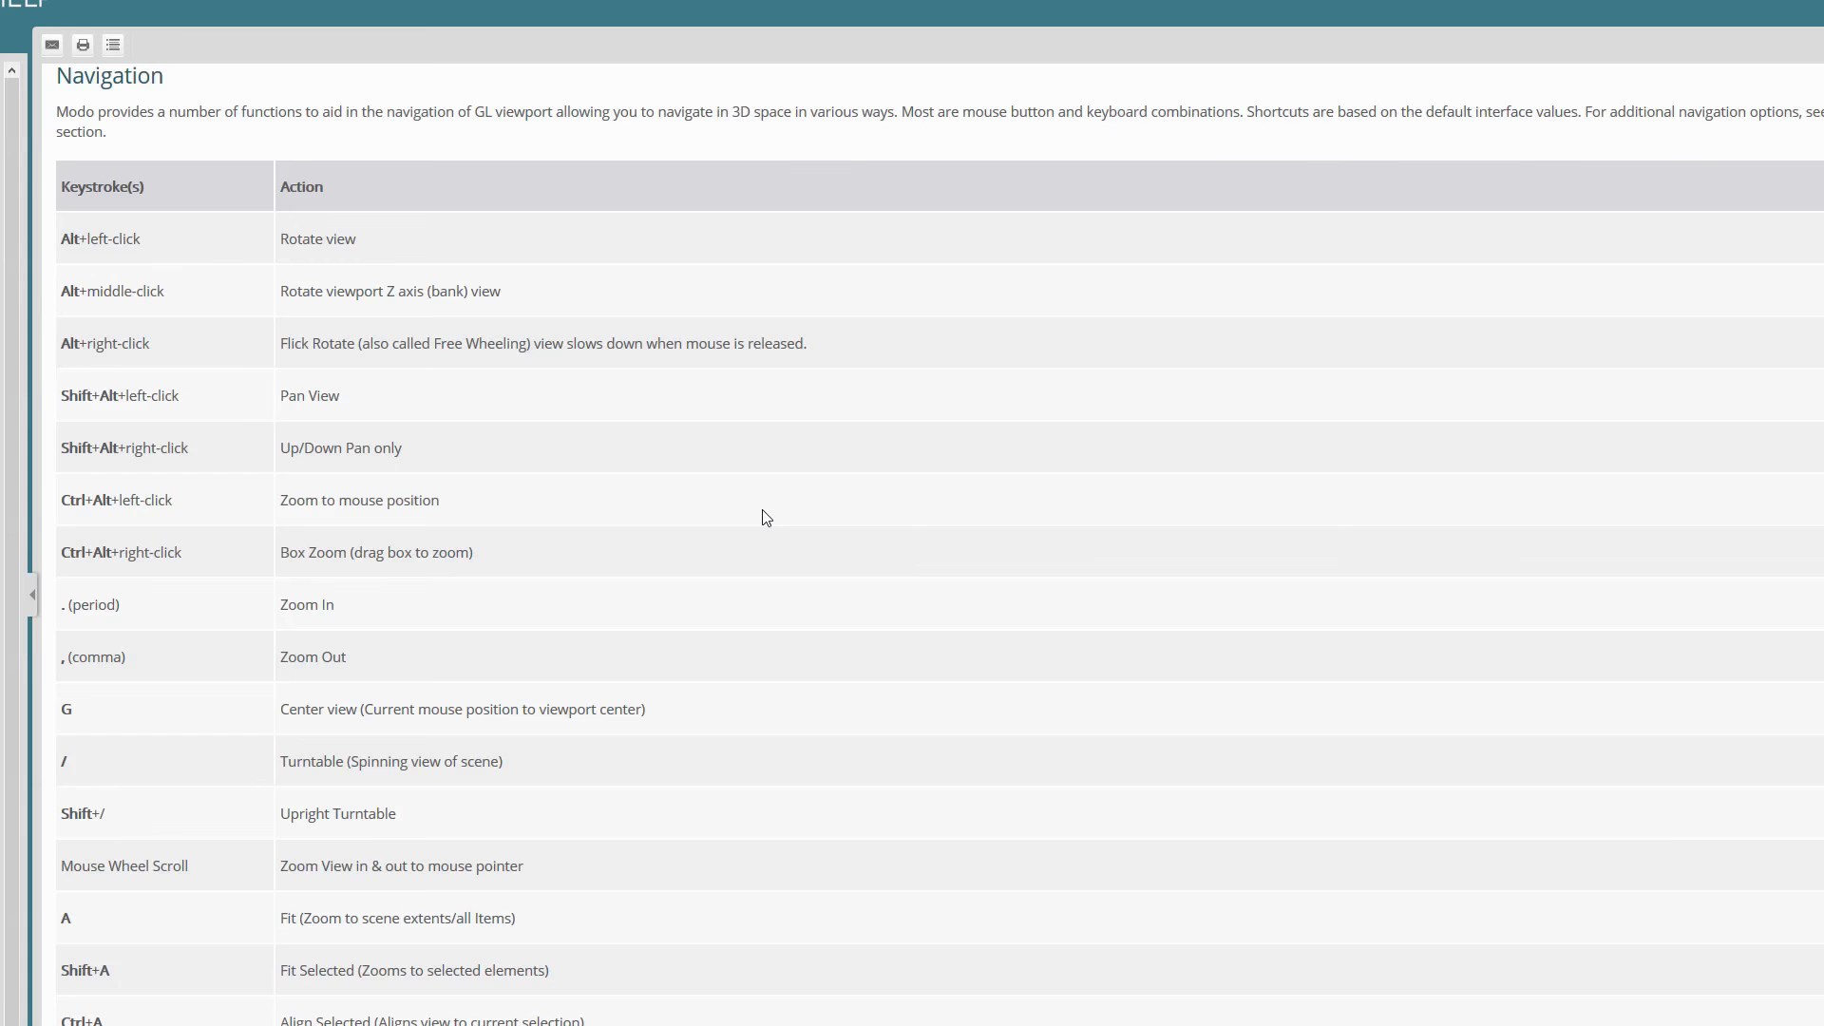
key("alt+Tab")
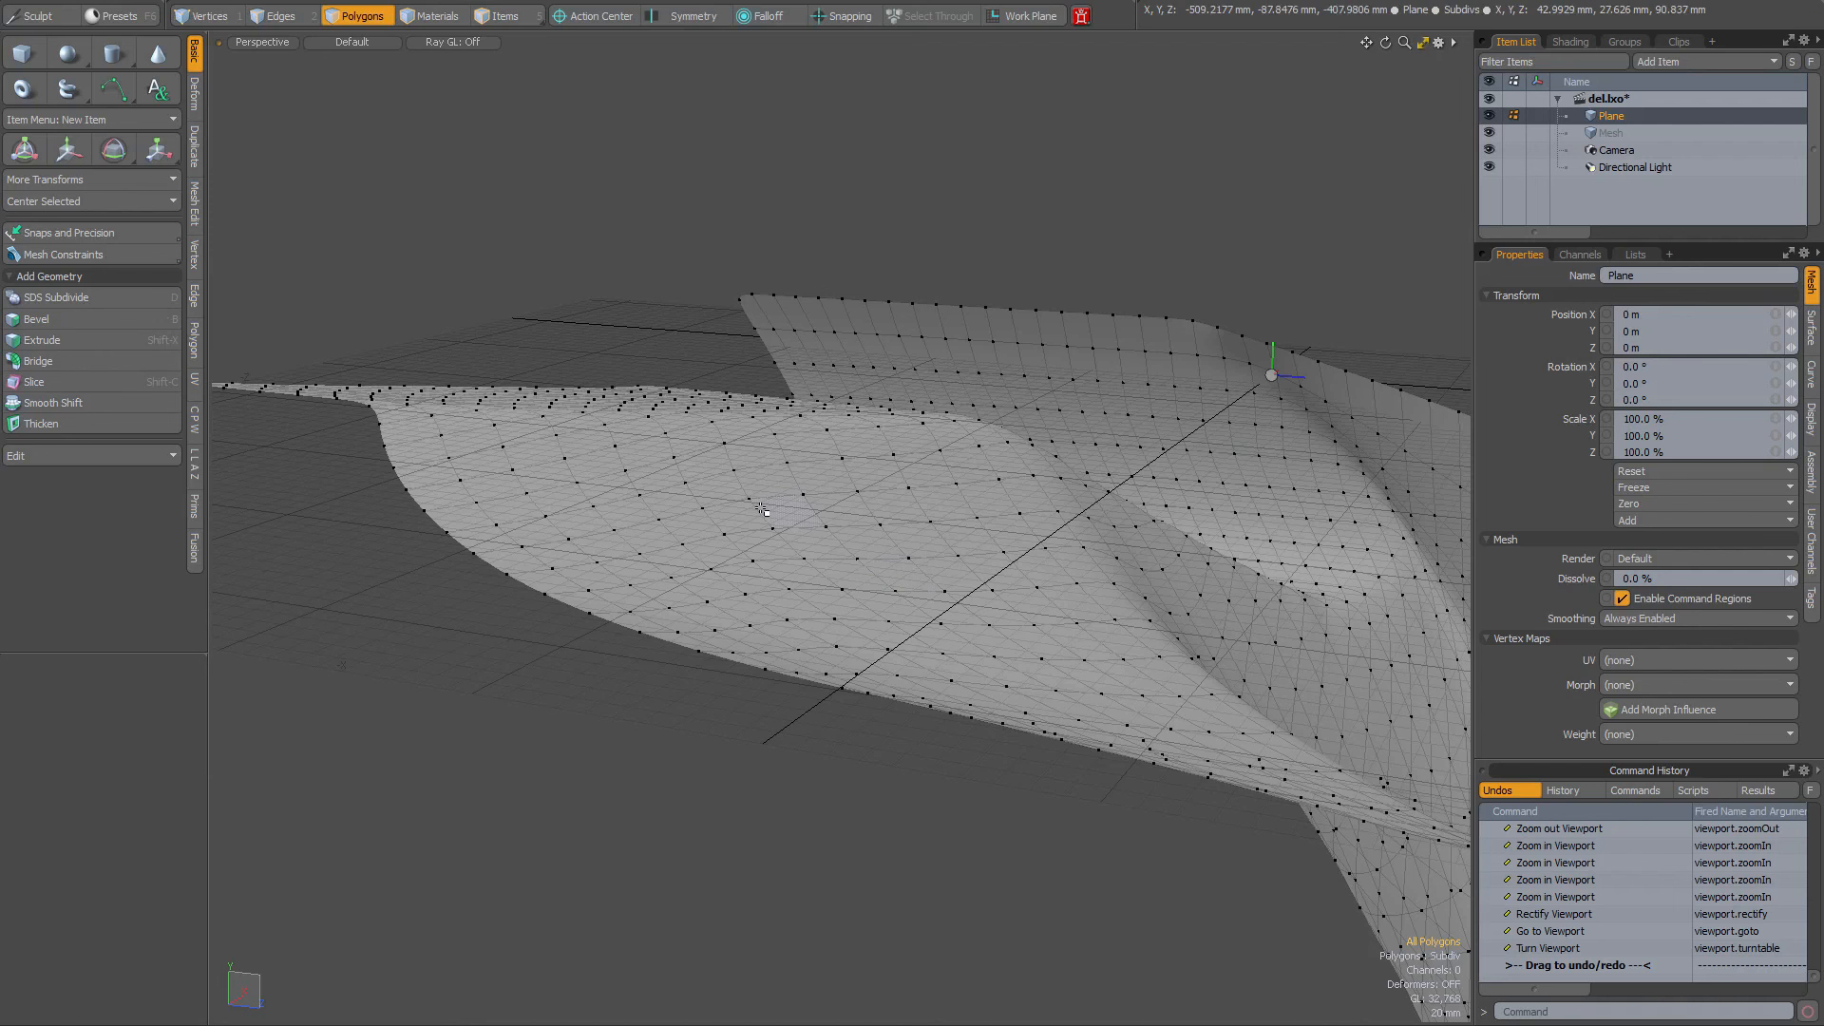